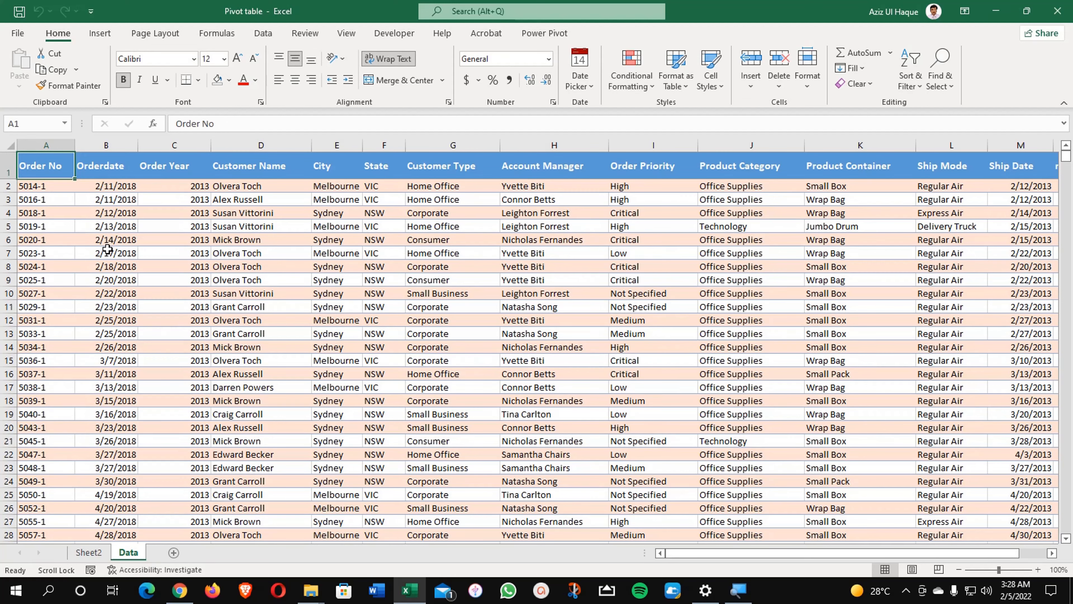
Create a PivotTable on a new worksheet from the whole data range A1:N1049 on the Data sheet
{"action": "key", "text": "ctrl+shift+Right"}
{"action": "key", "text": "ctrl+shift+Down"}
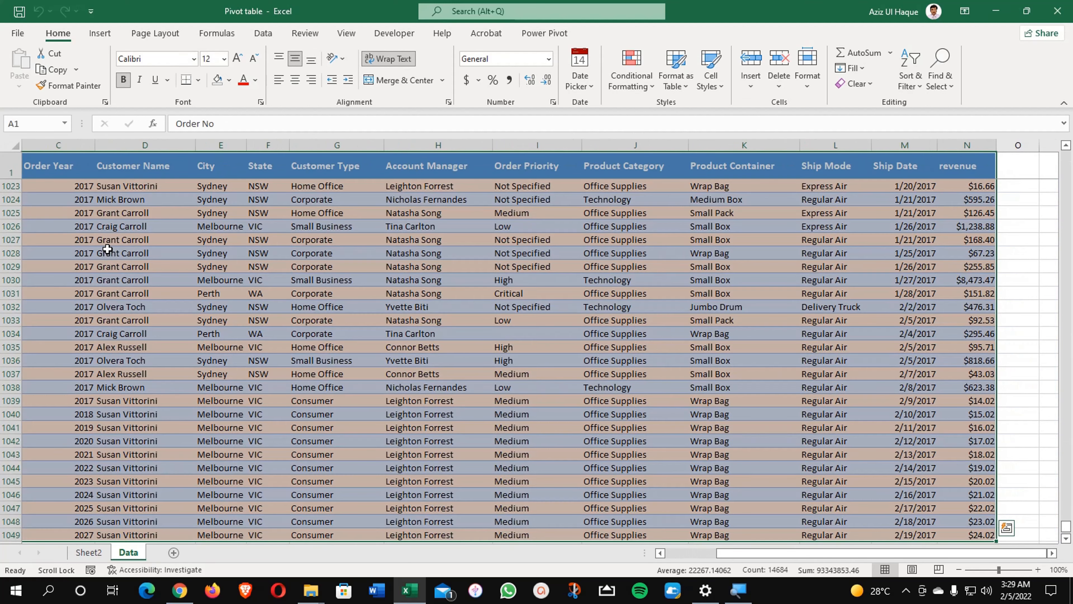
{"action": "scroll", "coordinate": [145, 286], "scroll_direction": "down", "scroll_amount": 2}
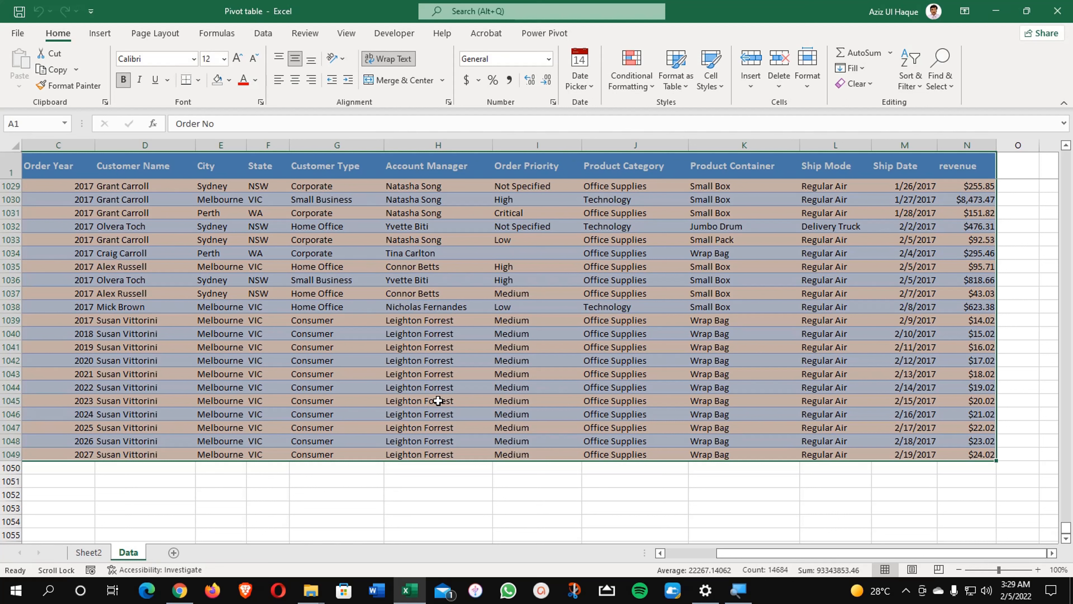
{"action": "left_click", "coordinate": [99, 33]}
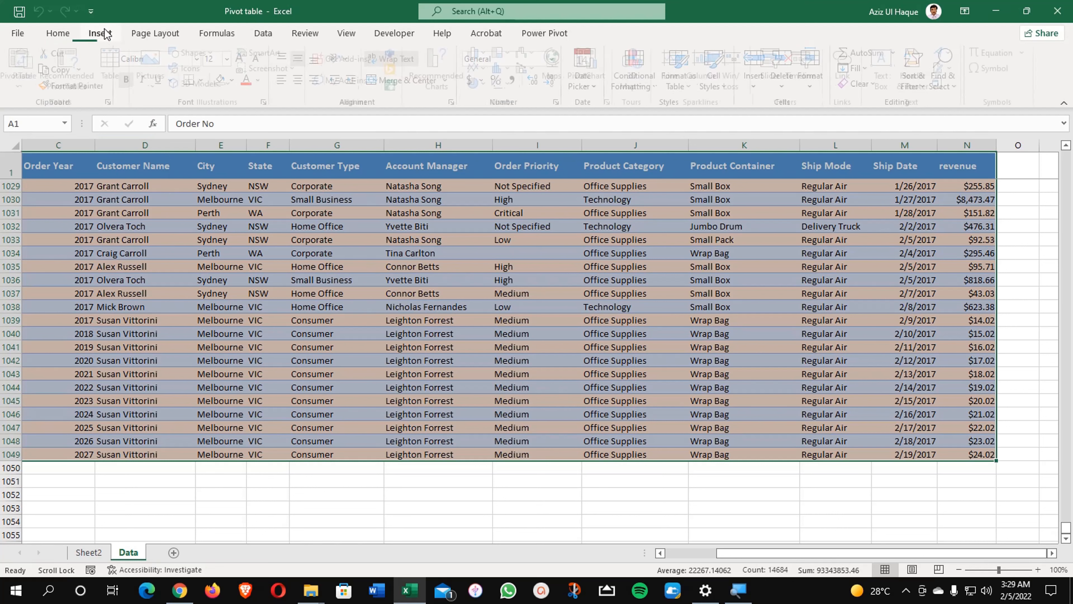
{"action": "left_click", "coordinate": [19, 70]}
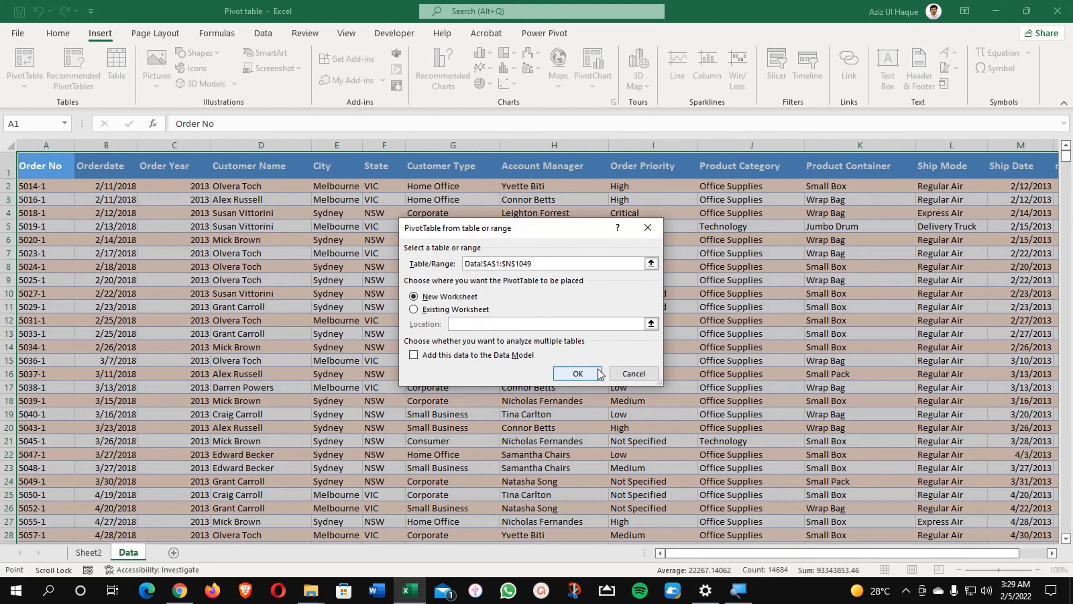
{"action": "left_click", "coordinate": [600, 374]}
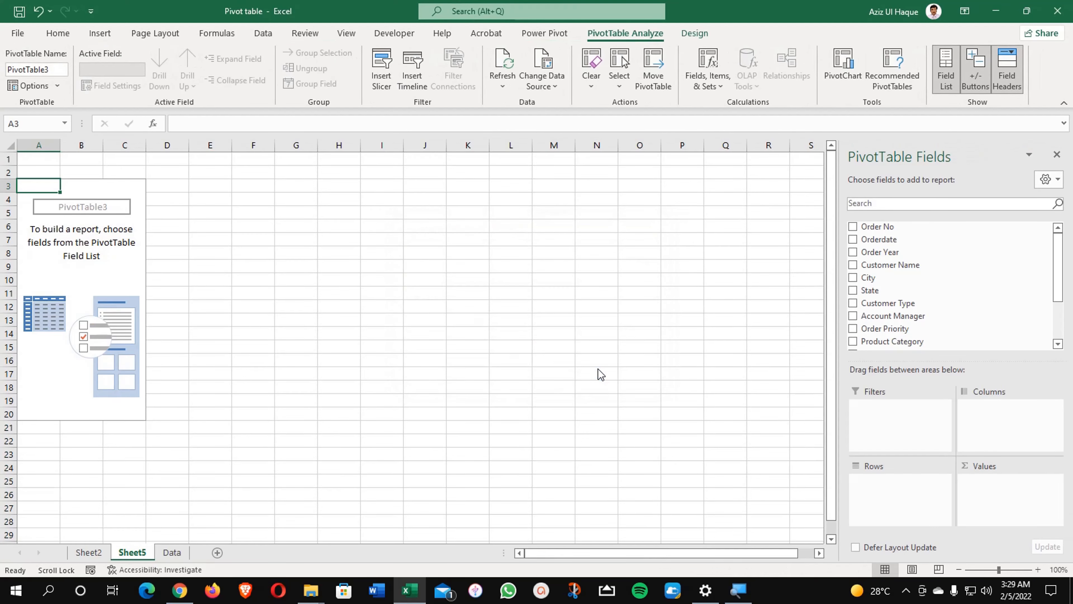
Add Orderdate to the pivot table's rows and sum revenue as its values, and check the grand total
{"action": "left_click", "coordinate": [853, 240]}
{"action": "left_click_drag", "start_coordinate": [1058, 288], "coordinate": [1057, 334]}
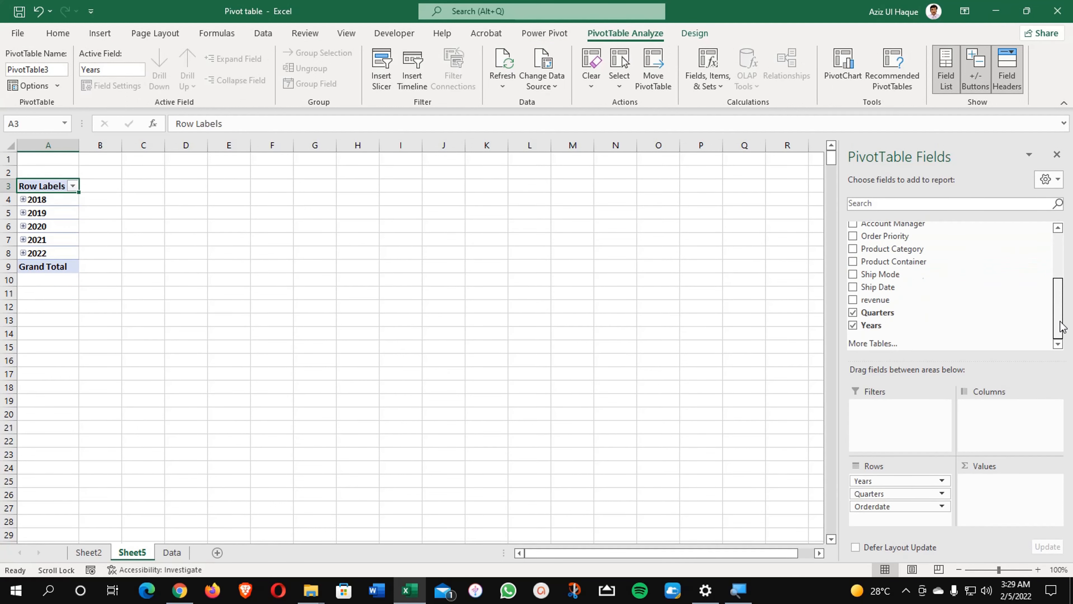
{"action": "left_click_drag", "start_coordinate": [875, 303], "coordinate": [1010, 491]}
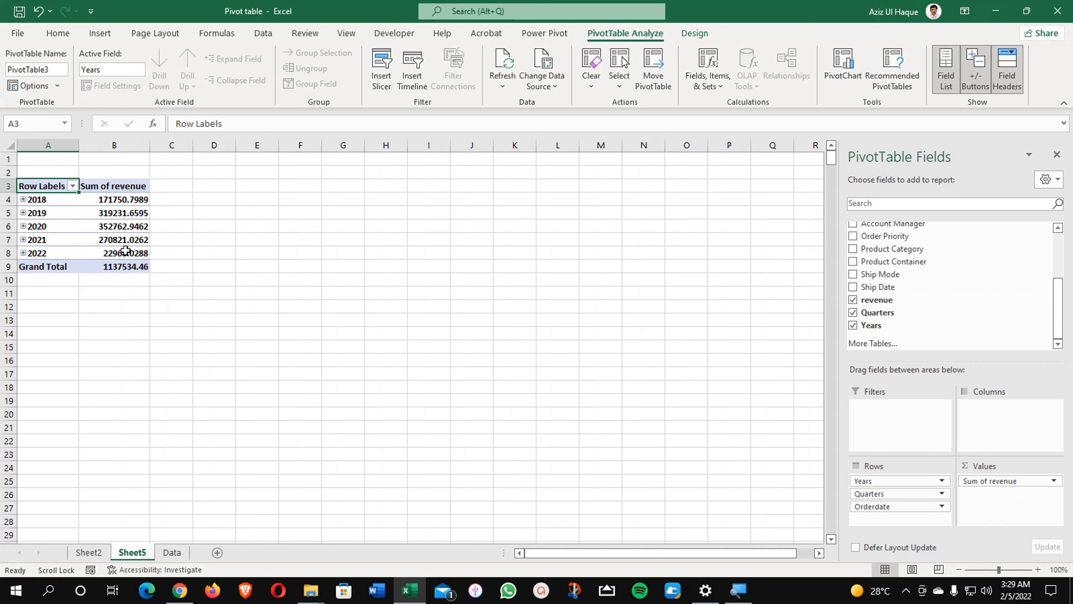
{"action": "left_click", "coordinate": [121, 267]}
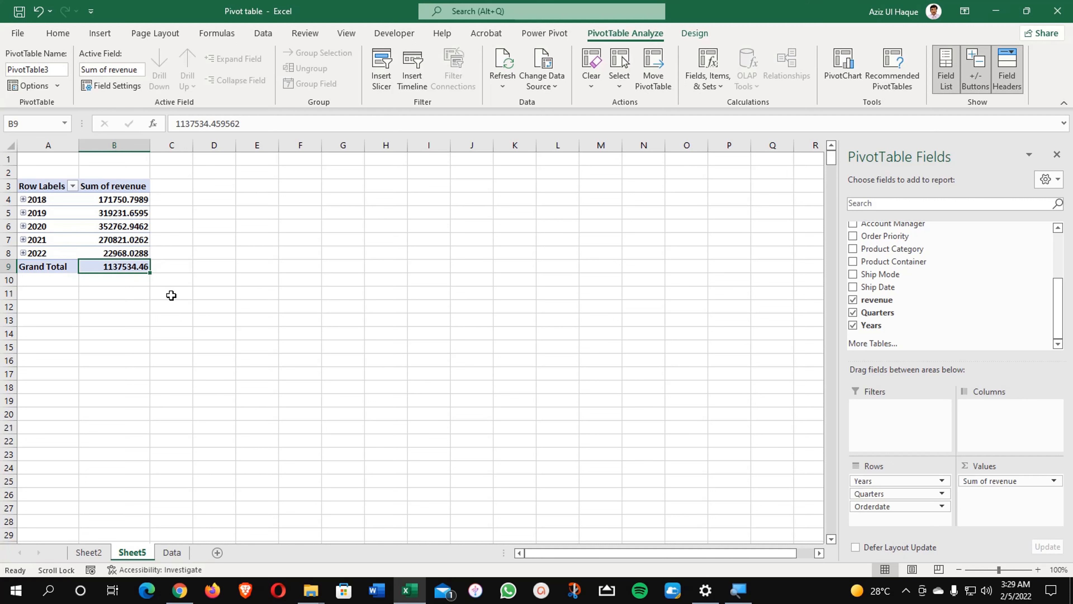
{"action": "left_click", "coordinate": [77, 35]}
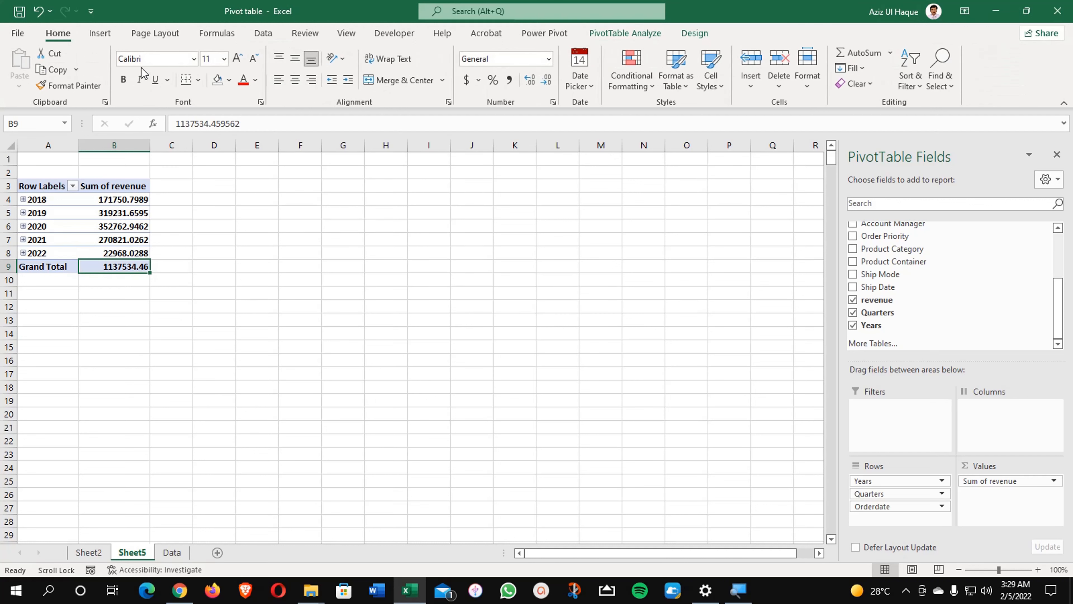
Copy rows 1040 to 1049 on the Data sheet and paste them below the data, starting at row 1050
{"action": "left_click", "coordinate": [171, 552]}
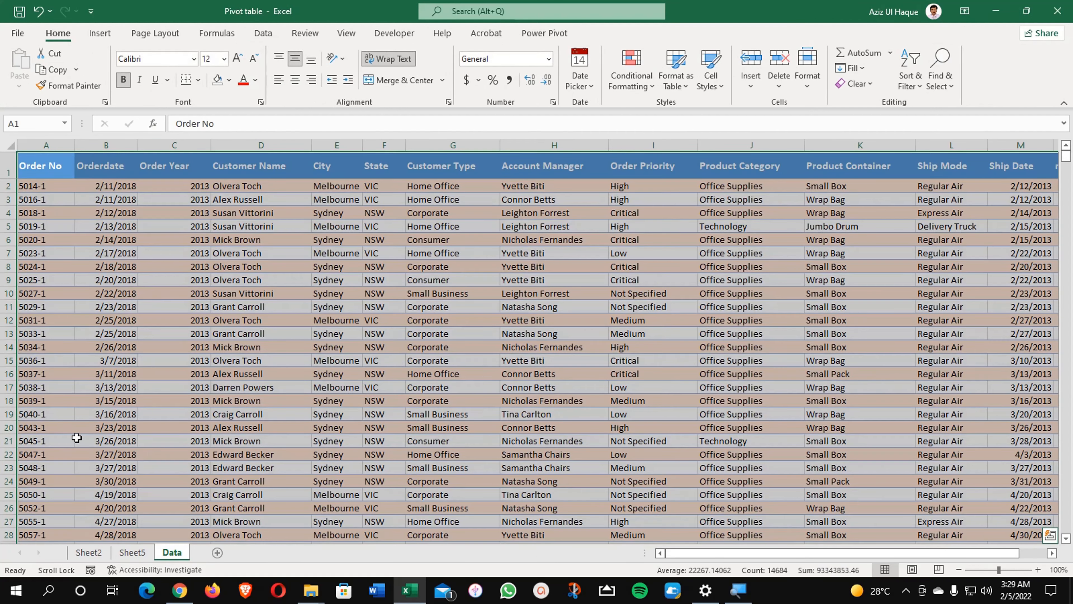
{"action": "left_click", "coordinate": [23, 436]}
{"action": "scroll", "coordinate": [22, 452], "scroll_direction": "down", "scroll_amount": 13}
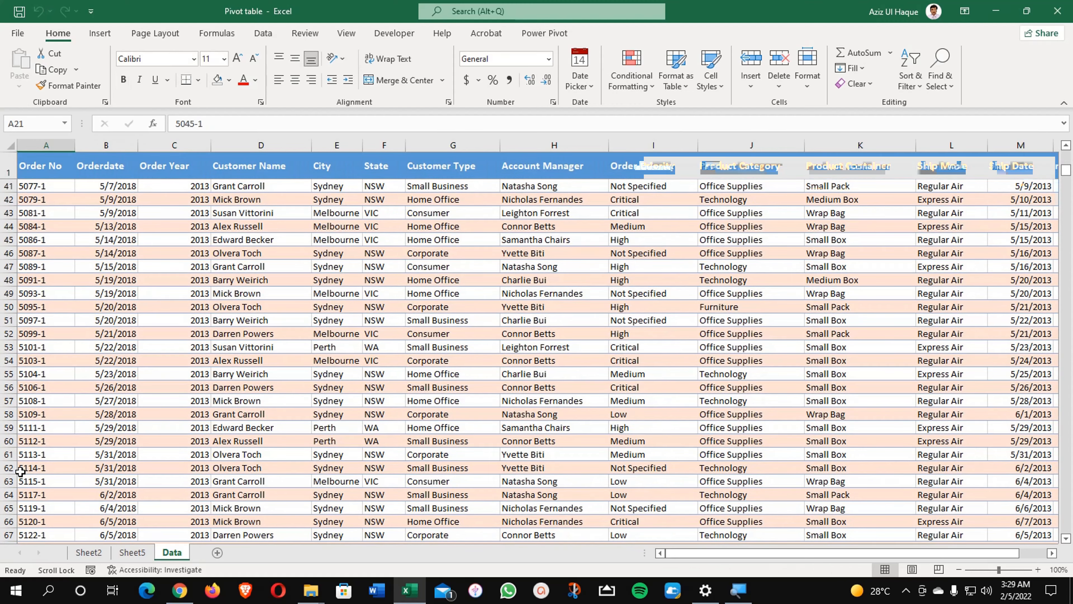
{"action": "scroll", "coordinate": [20, 472], "scroll_direction": "down", "scroll_amount": 7}
{"action": "left_click", "coordinate": [25, 481]}
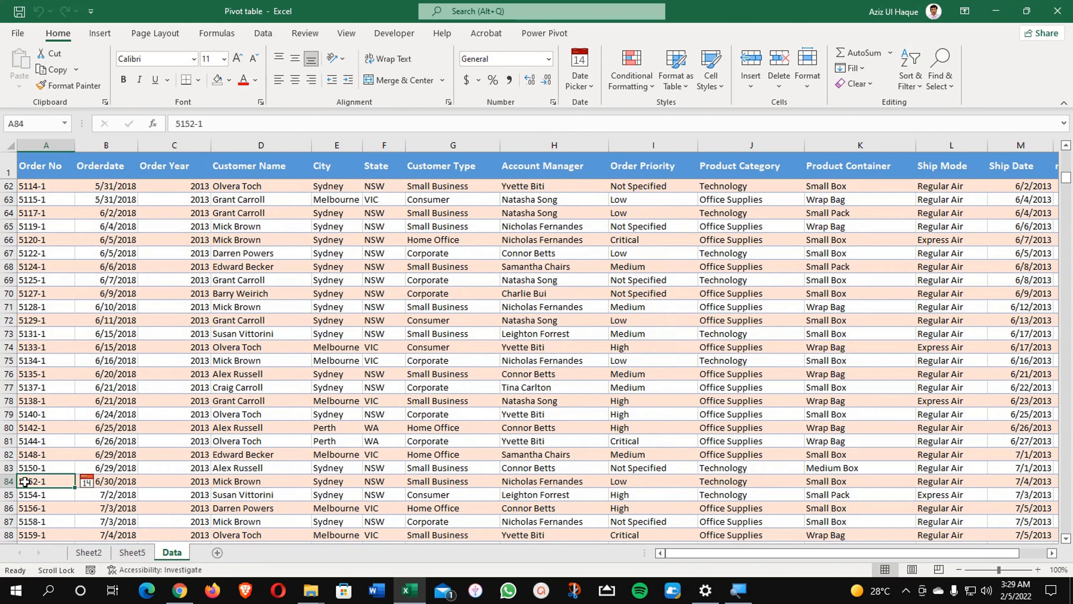
{"action": "scroll", "coordinate": [25, 481], "scroll_direction": "down", "scroll_amount": 18}
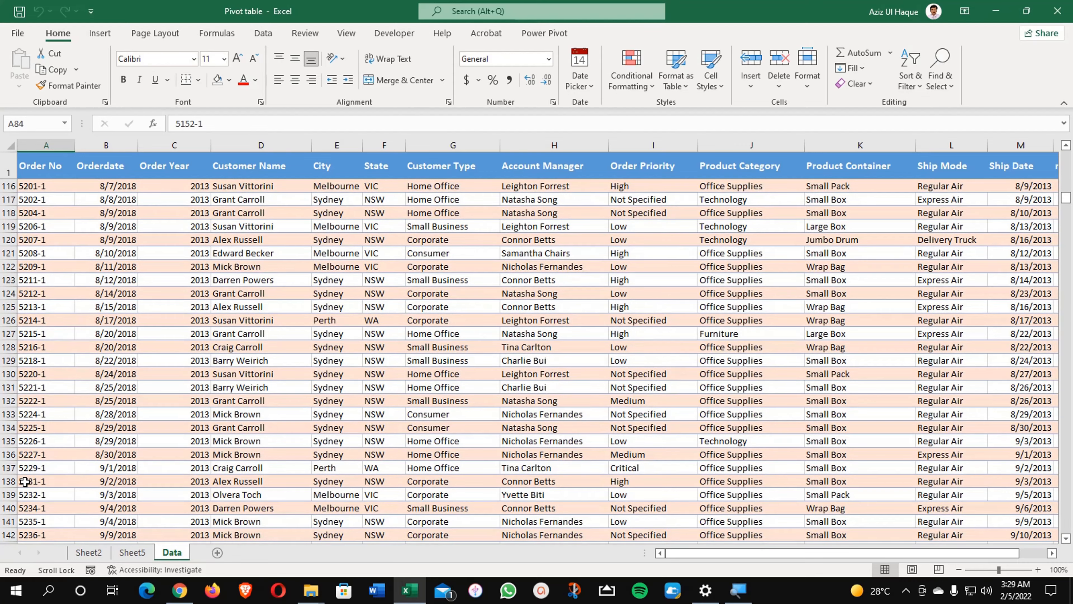
{"action": "left_click_drag", "start_coordinate": [1066, 200], "coordinate": [1066, 531]}
{"action": "scroll", "coordinate": [296, 495], "scroll_direction": "down", "scroll_amount": 3}
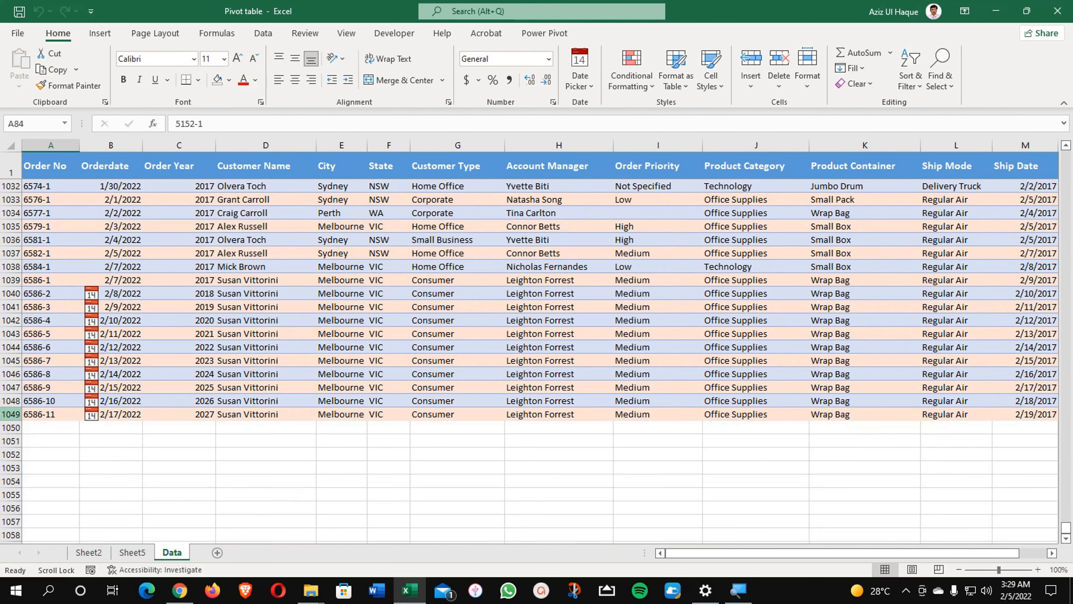
{"action": "left_click_drag", "start_coordinate": [2, 414], "coordinate": [3, 293]}
{"action": "key", "text": "ctrl+c"}
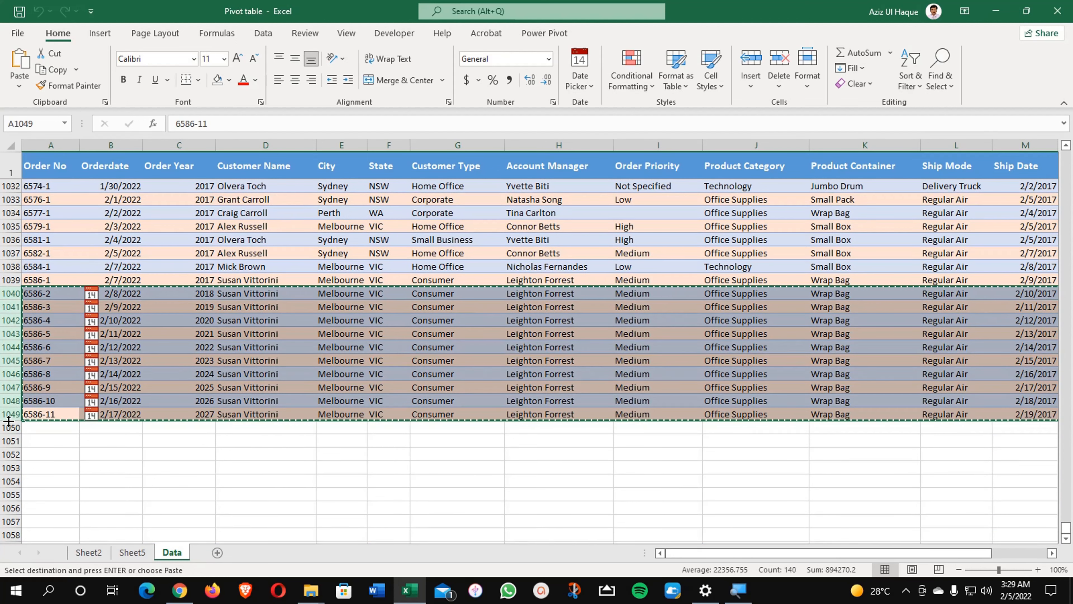
{"action": "left_click", "coordinate": [3, 428]}
{"action": "key", "text": "ctrl+v"}
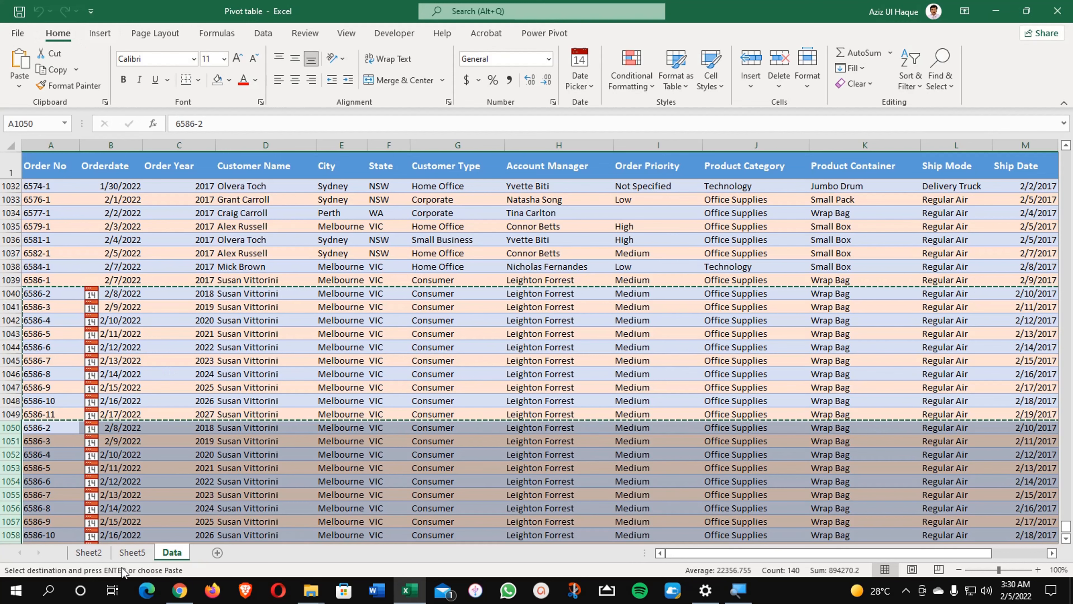
Refresh the pivot table on Sheet5 and check its revenue grand total
{"action": "left_click", "coordinate": [132, 552]}
{"action": "left_click", "coordinate": [112, 230]}
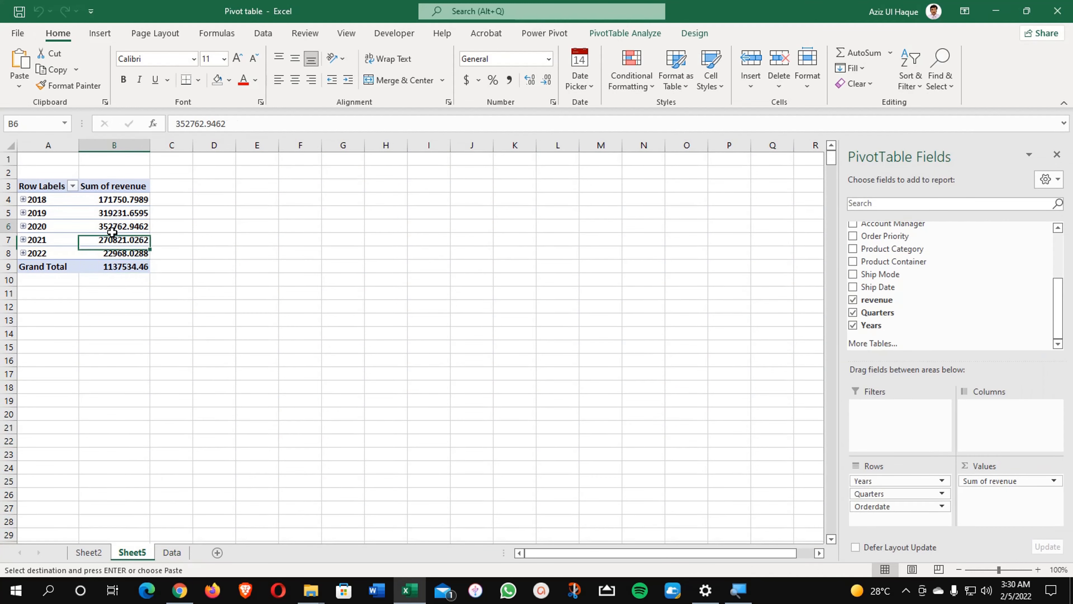
{"action": "left_click", "coordinate": [261, 35]}
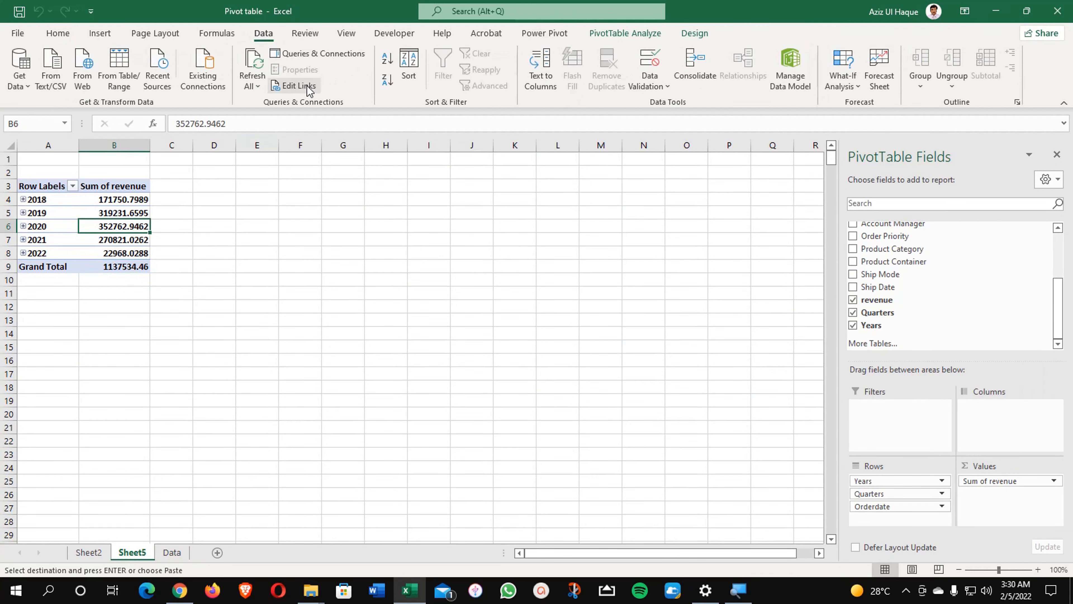
{"action": "left_click", "coordinate": [262, 63]}
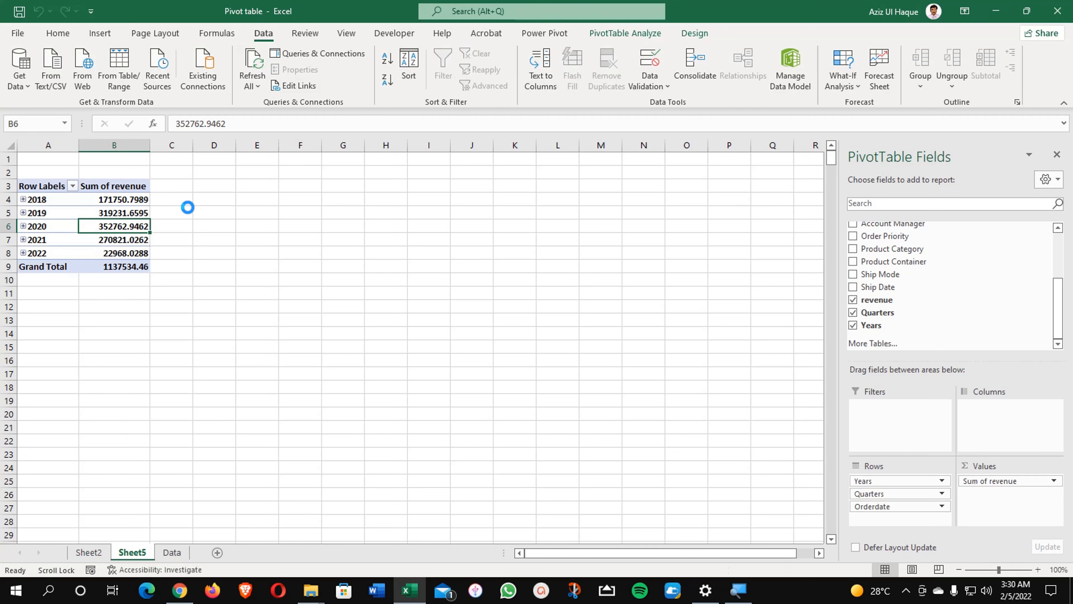
{"action": "left_click", "coordinate": [127, 267]}
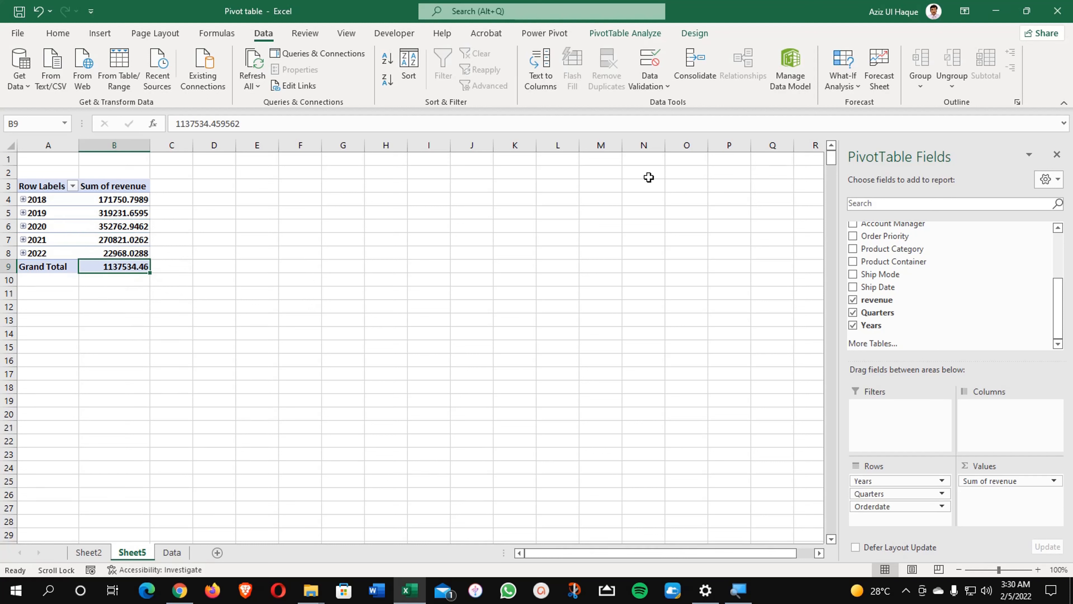
Change the pivot table's data source range to extend over the pasted rows at the end of the Data sheet
{"action": "left_click", "coordinate": [626, 33]}
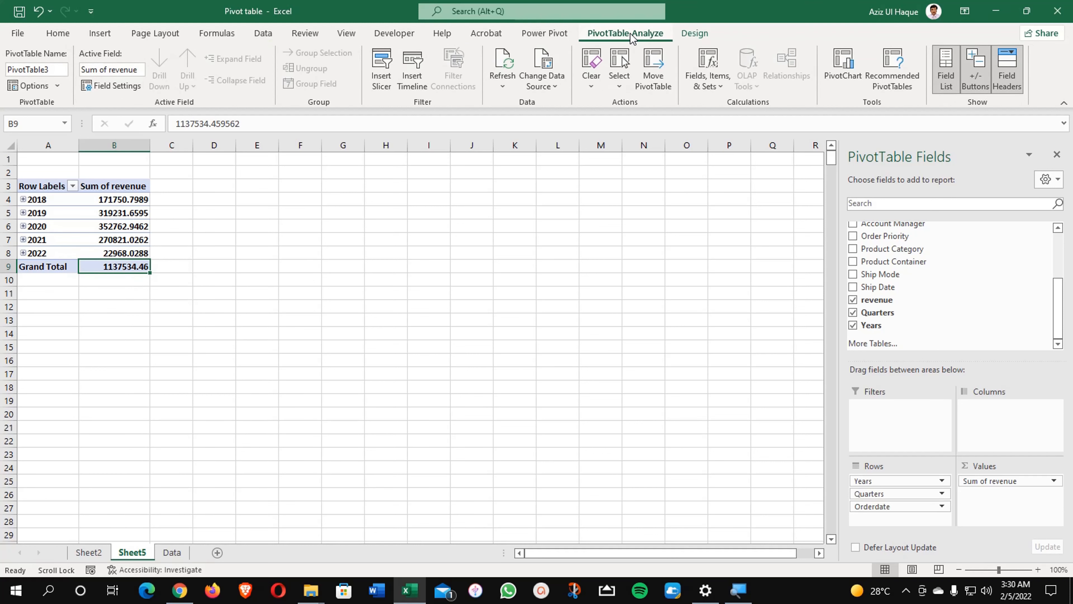
{"action": "left_click", "coordinate": [545, 67]}
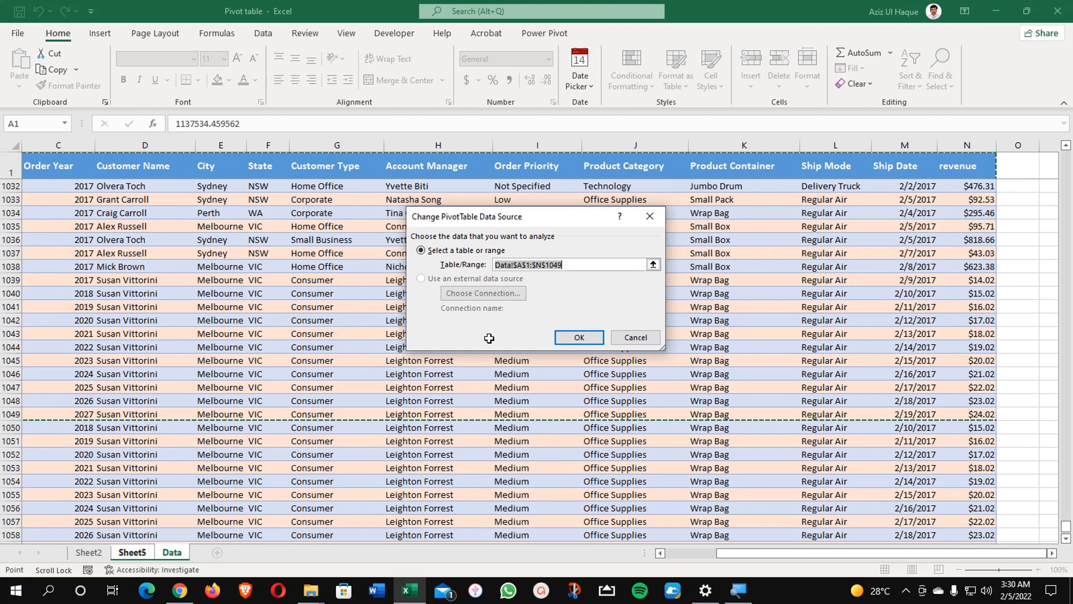
{"action": "scroll", "coordinate": [569, 418], "scroll_direction": "down", "scroll_amount": 2}
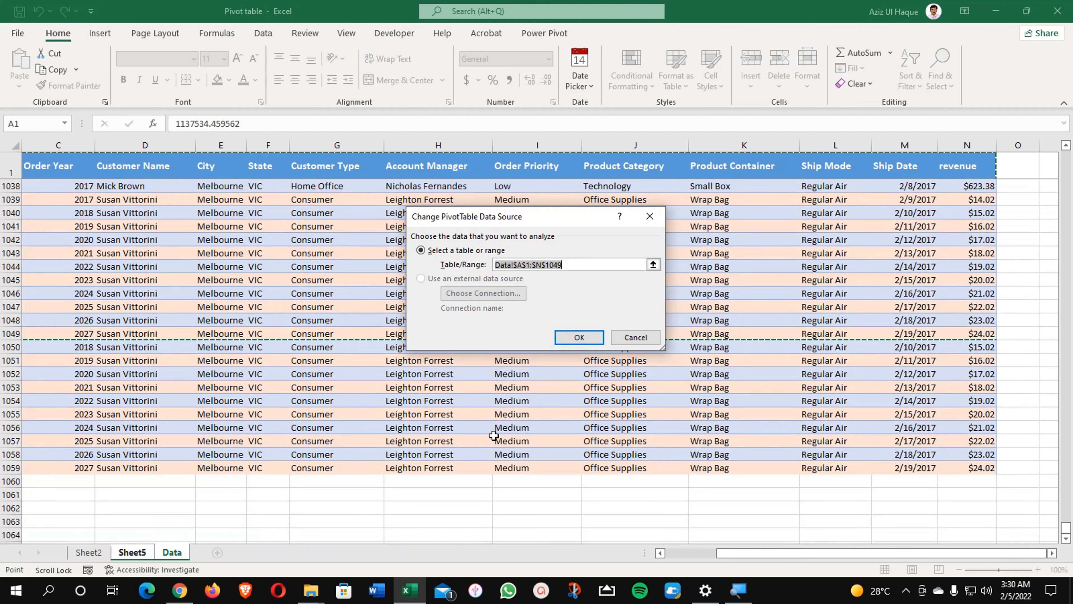
{"action": "left_click", "coordinate": [572, 263]}
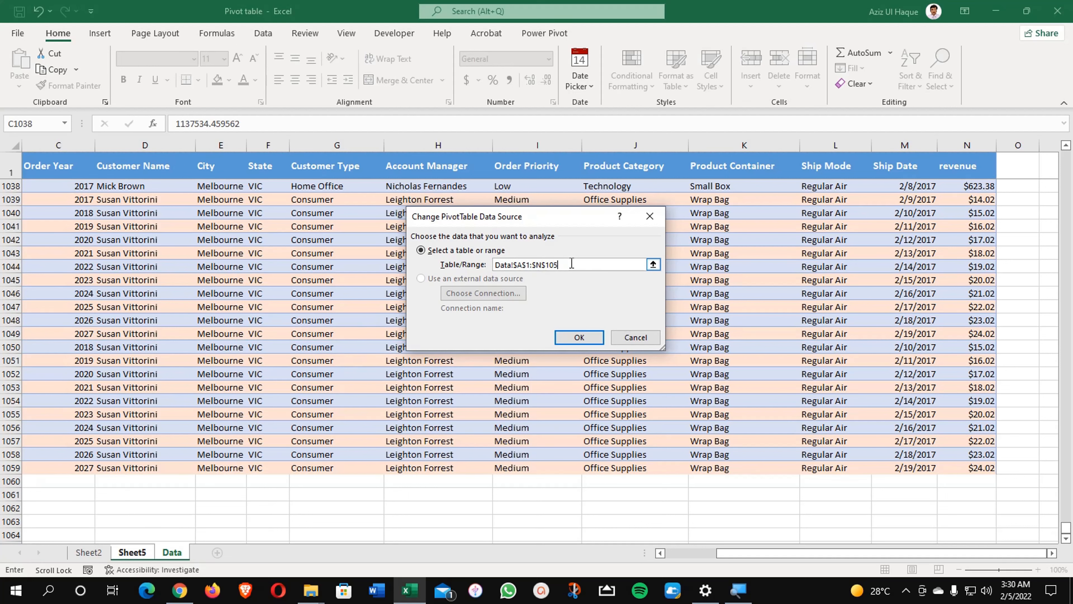
{"action": "left_click", "coordinate": [579, 337]}
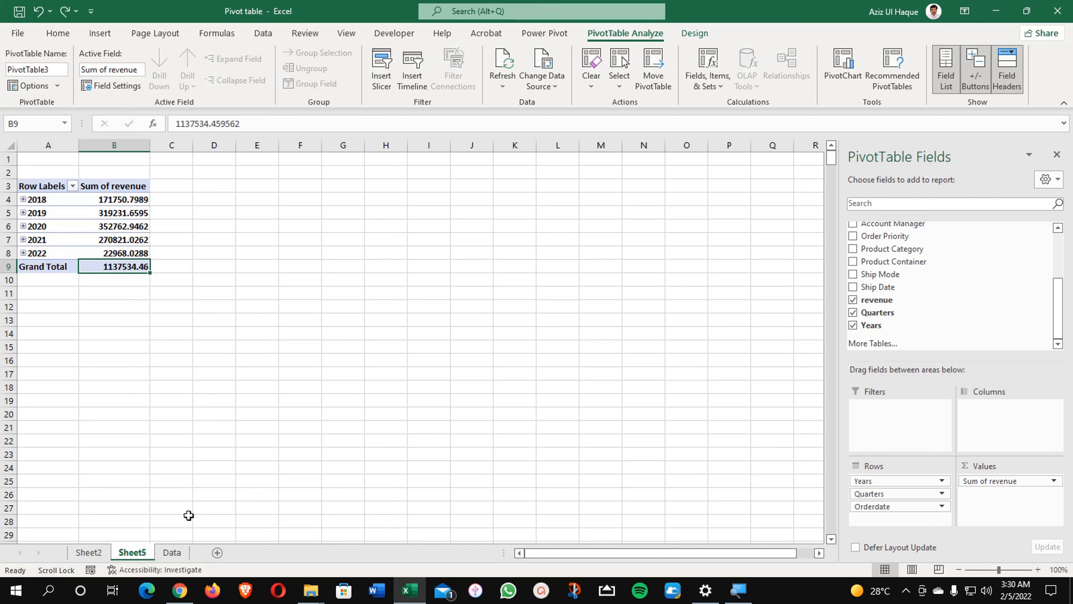
Undo the pivot table's data source change and refresh, and delete the pasted rows 1050 to 1059 from the Data sheet
{"action": "key", "text": "ctrl+z"}
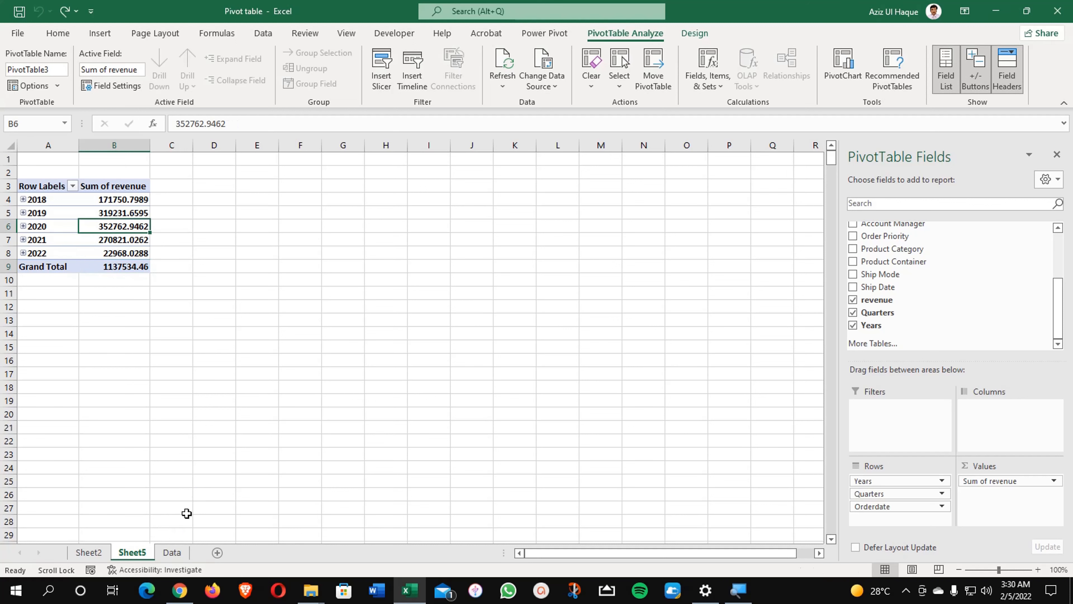
{"action": "left_click", "coordinate": [172, 552]}
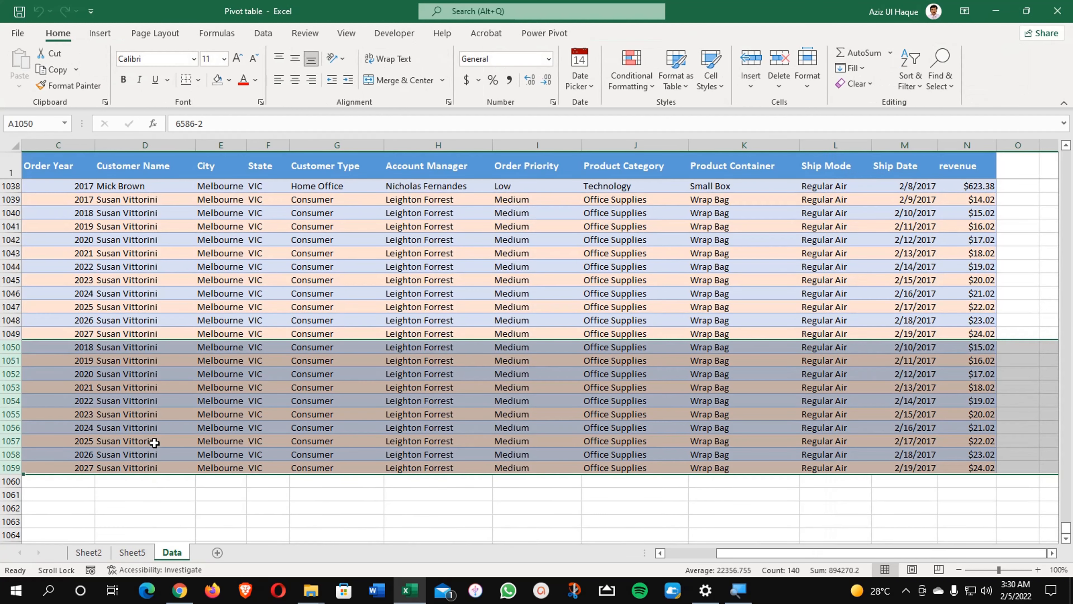
{"action": "left_click_drag", "start_coordinate": [11, 348], "coordinate": [2, 462]}
{"action": "key", "text": "ctrl+minus"}
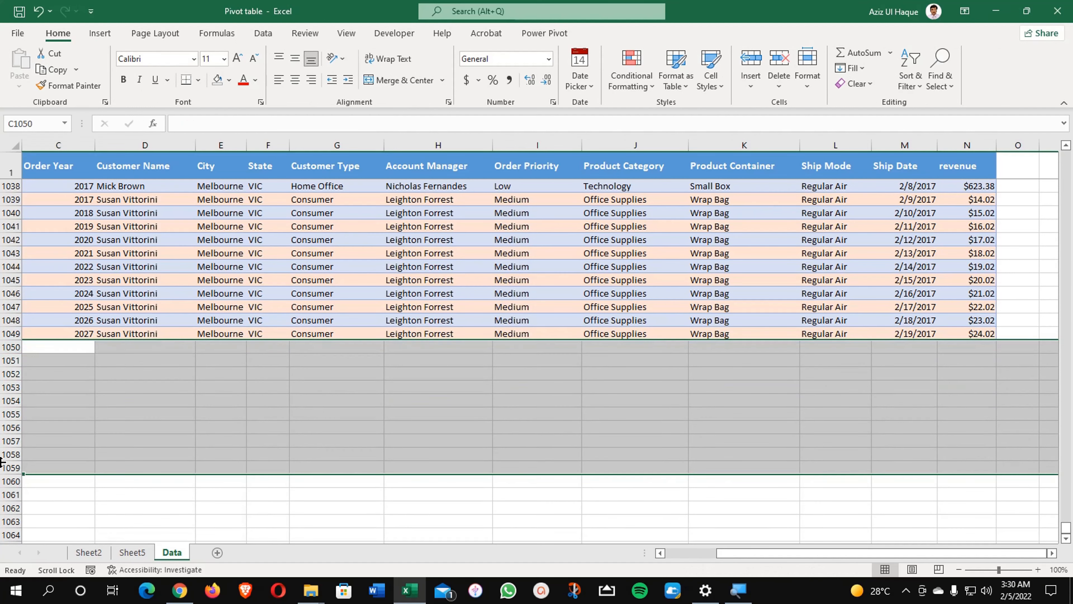
{"action": "left_click", "coordinate": [70, 412]}
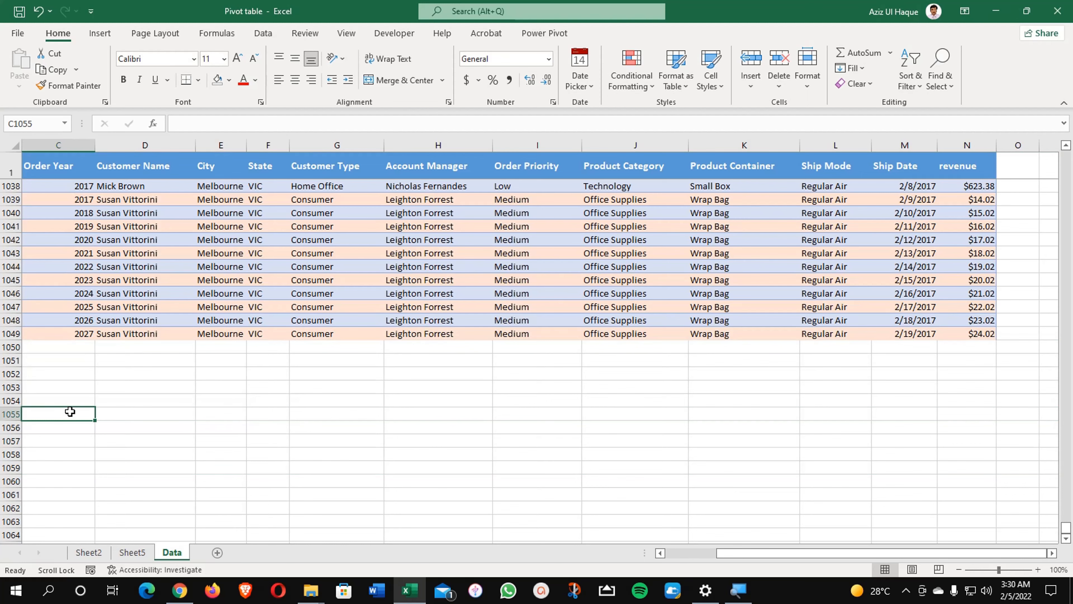
Convert the data range A1:N1049 on the Data sheet into a table with headers
{"action": "scroll", "coordinate": [71, 411], "scroll_direction": "up", "scroll_amount": 12}
{"action": "key", "text": "ctrl+Home"}
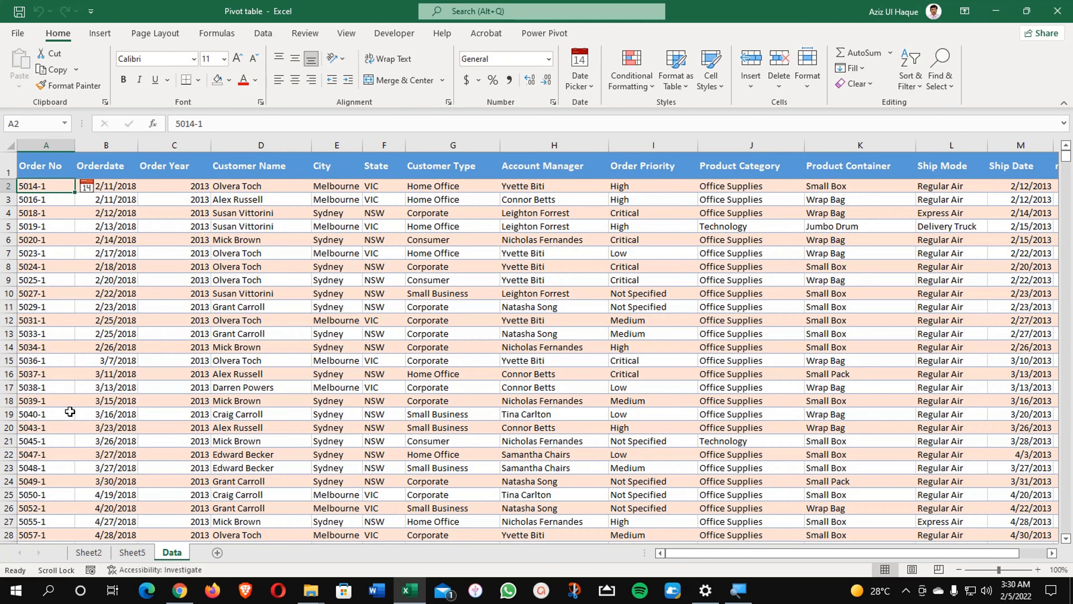
{"action": "left_click", "coordinate": [45, 169]}
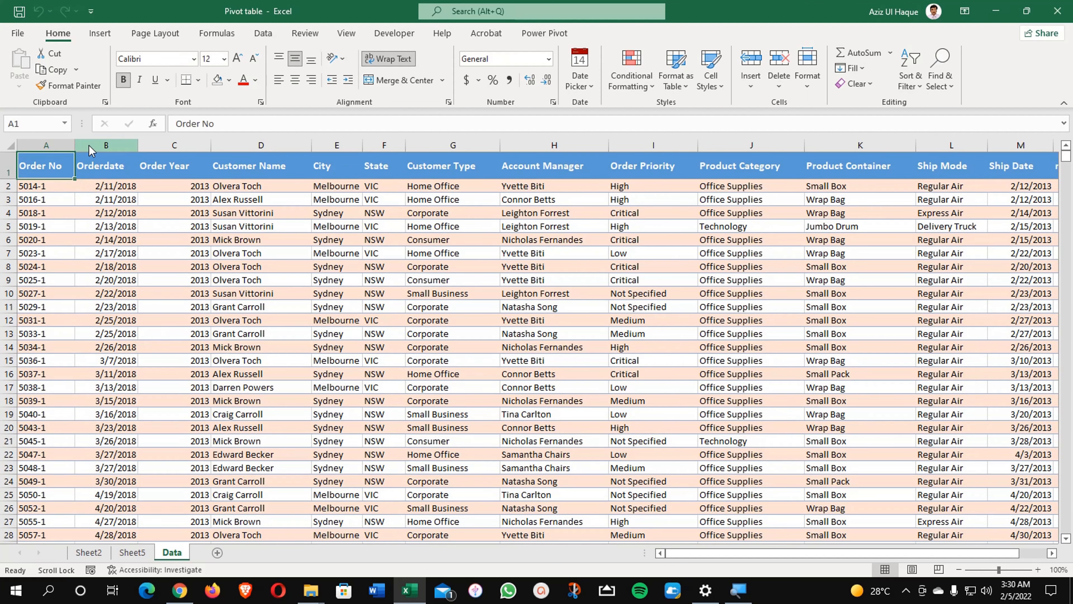
{"action": "key", "text": "ctrl+shift+Right"}
{"action": "key", "text": "ctrl+shift+Down"}
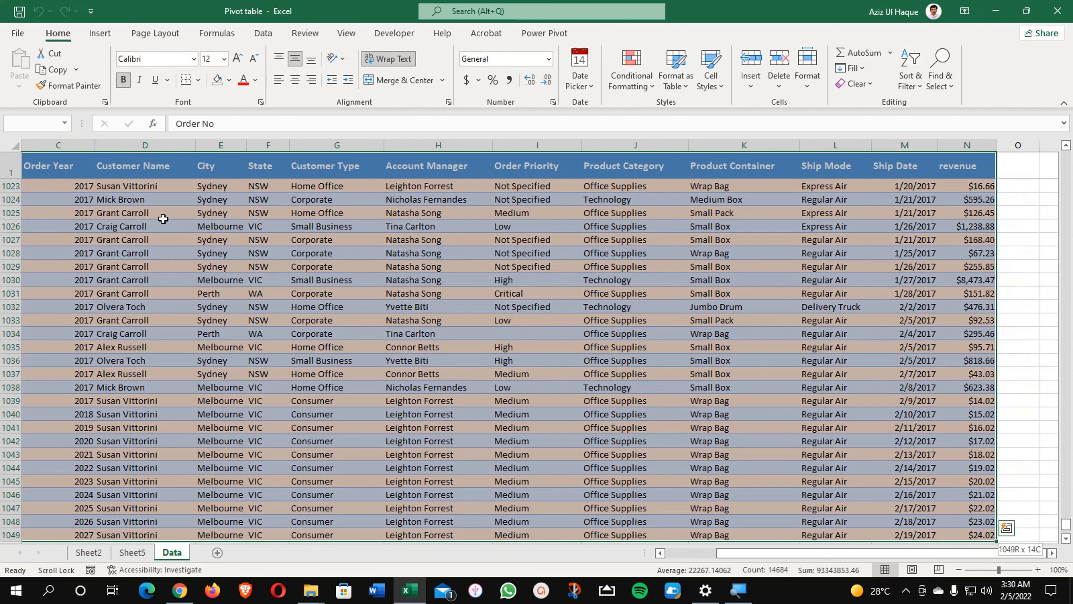
{"action": "left_click", "coordinate": [99, 33]}
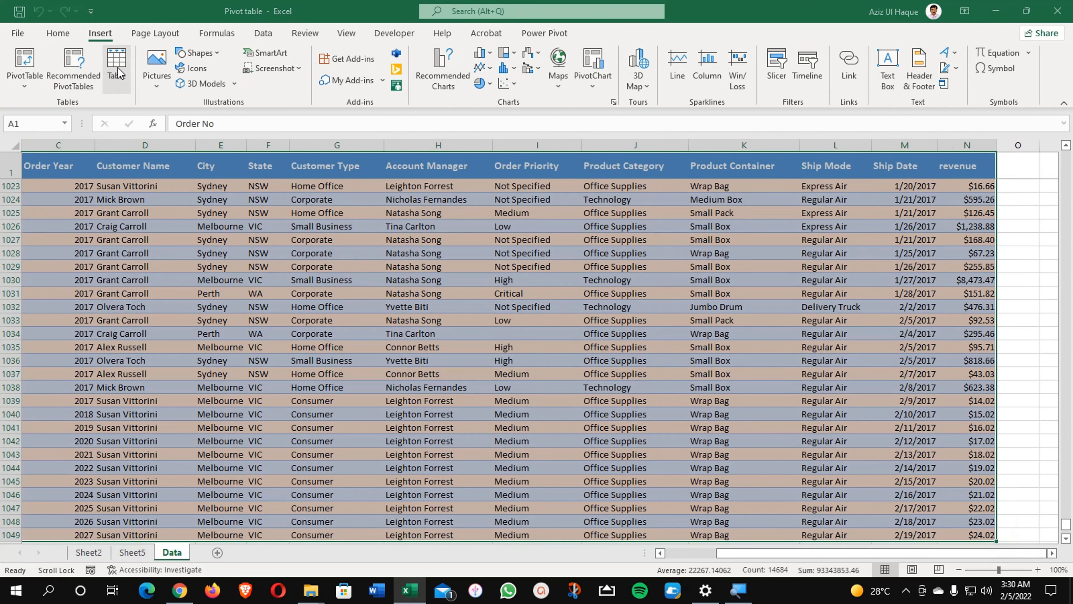
{"action": "left_click", "coordinate": [117, 67]}
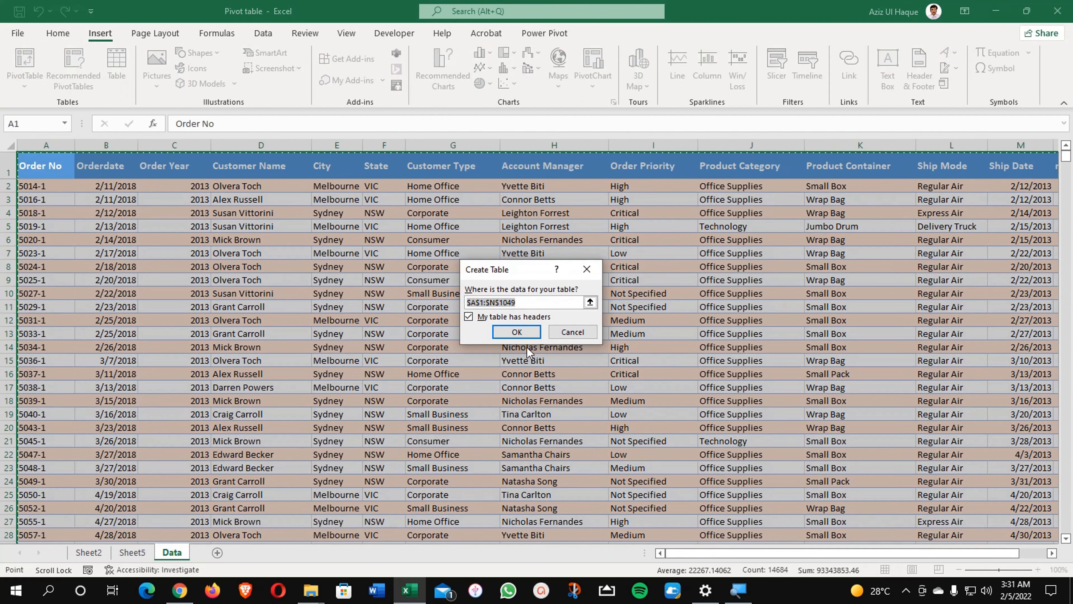
{"action": "left_click", "coordinate": [517, 332]}
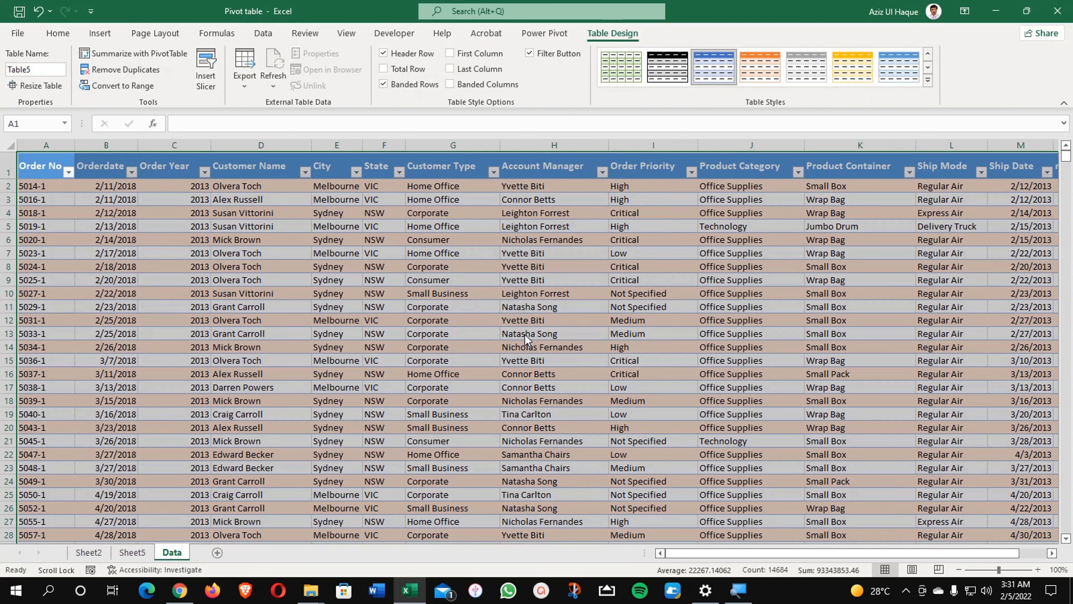
Rename the table on the Data sheet as Data1
{"action": "left_click", "coordinate": [42, 70]}
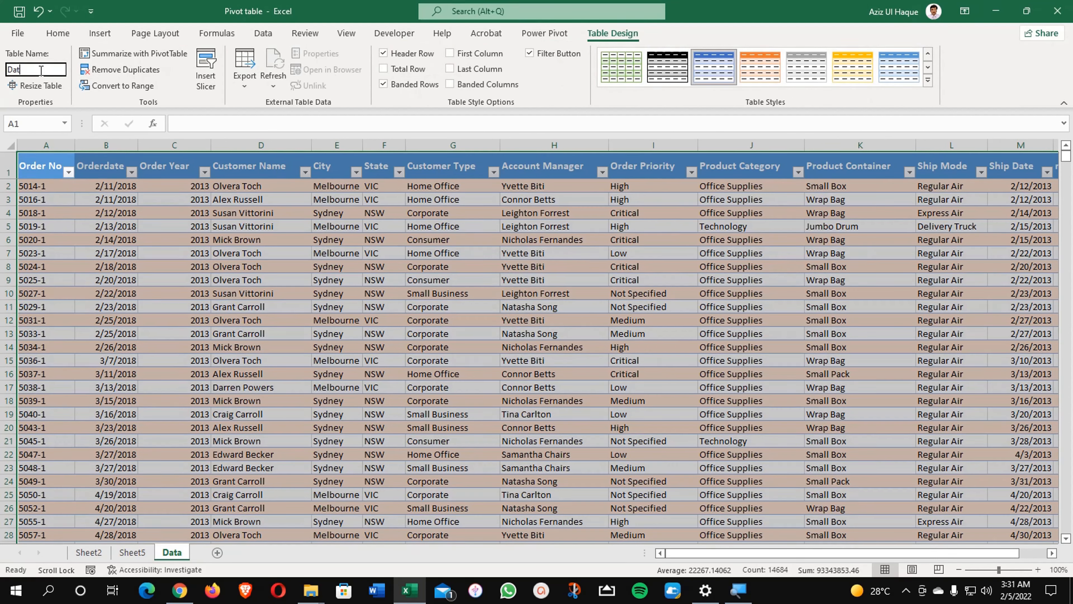
{"action": "type", "text": "Data1"}
{"action": "key", "text": "Return"}
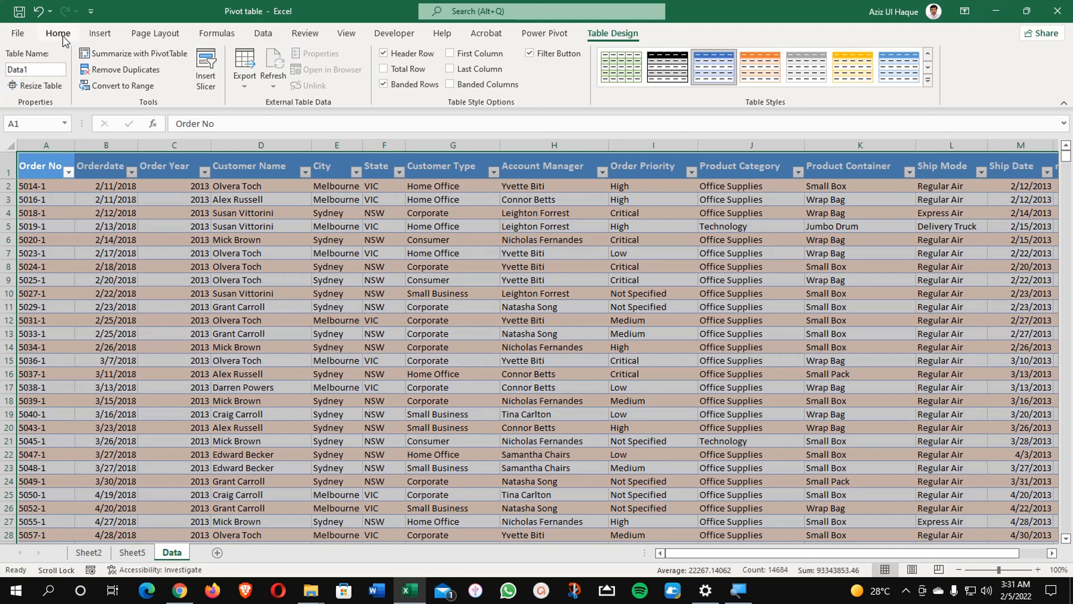
{"action": "left_click", "coordinate": [160, 261]}
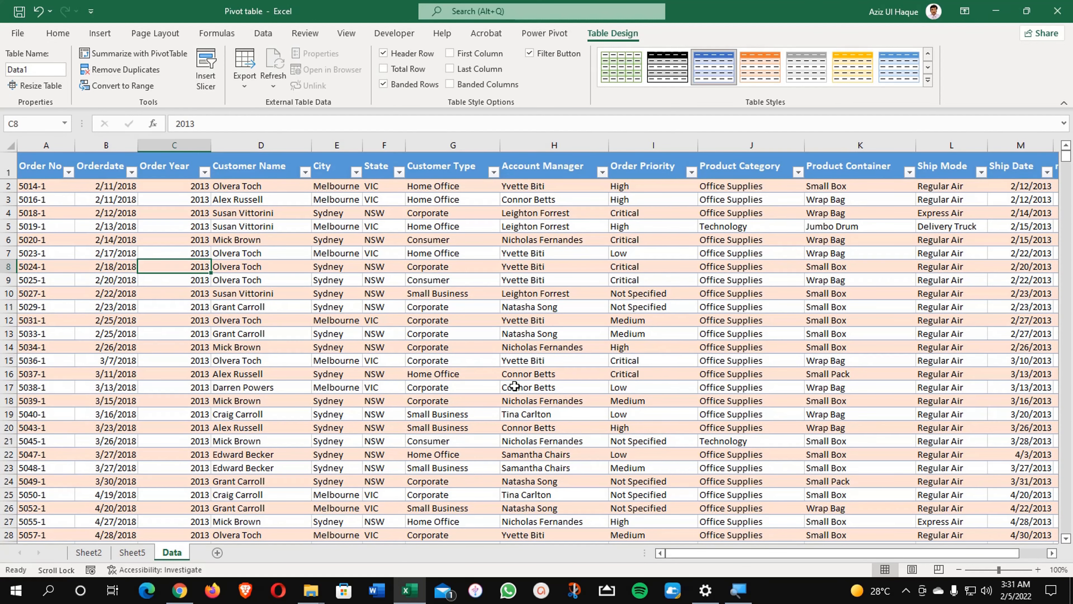
Delete Sheet5 with the old pivot table from the workbook
{"action": "left_click", "coordinate": [134, 553]}
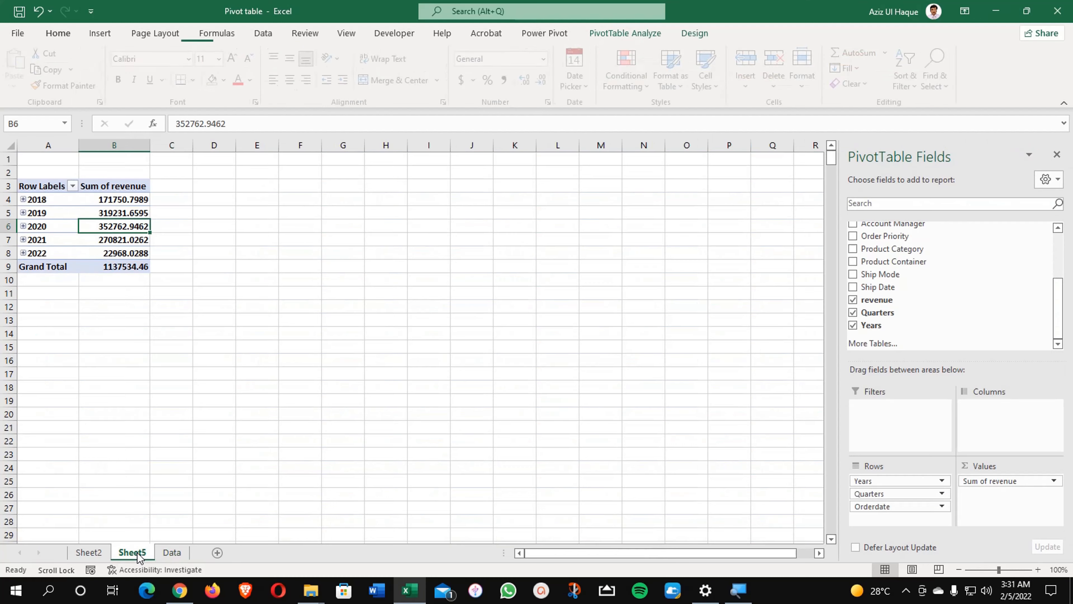
{"action": "right_click", "coordinate": [140, 554]}
{"action": "left_click", "coordinate": [174, 388]}
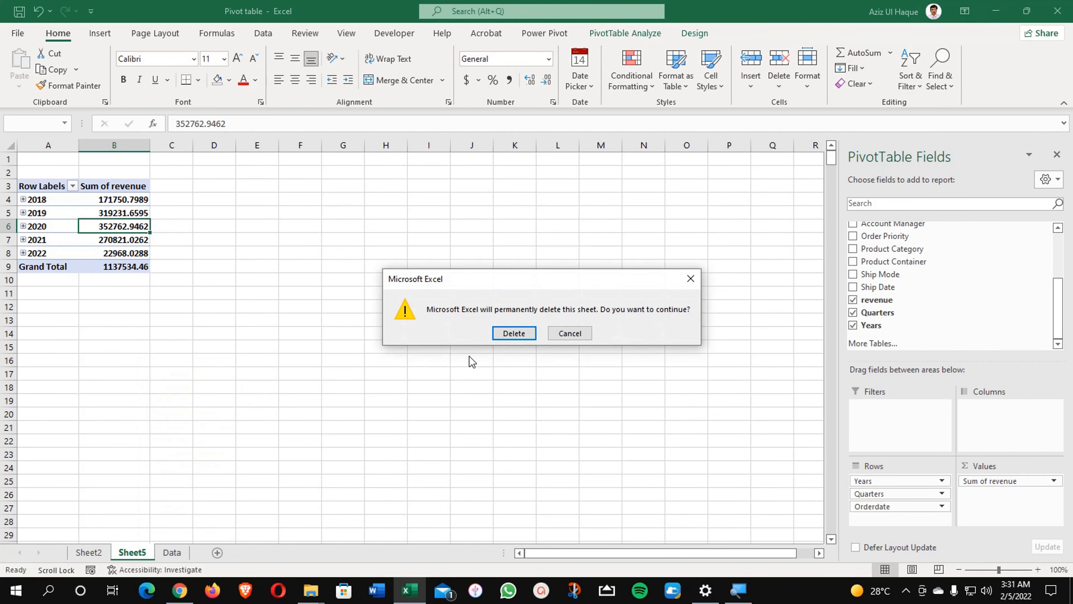
{"action": "left_click", "coordinate": [512, 334]}
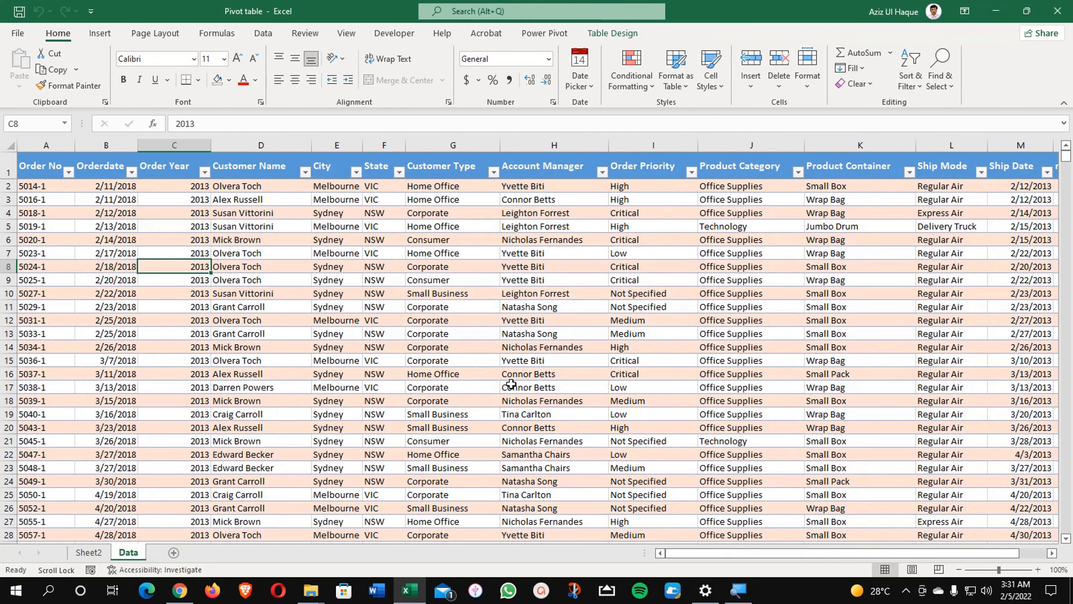
Create a pivot table from the Data1 table on a new worksheet
{"action": "left_click", "coordinate": [157, 257]}
{"action": "left_click", "coordinate": [100, 33]}
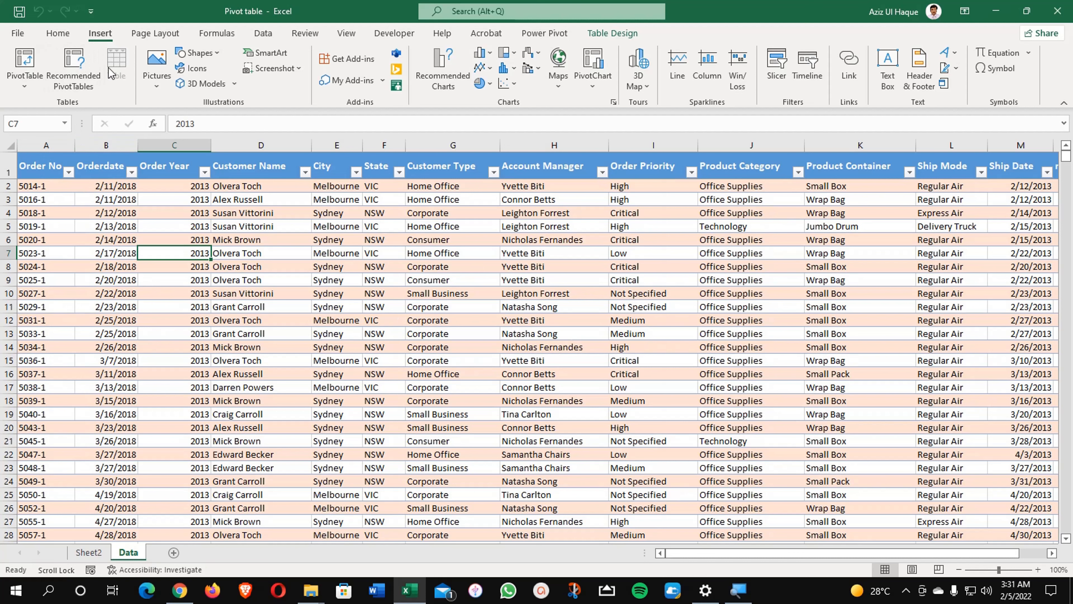
{"action": "left_click", "coordinate": [27, 64]}
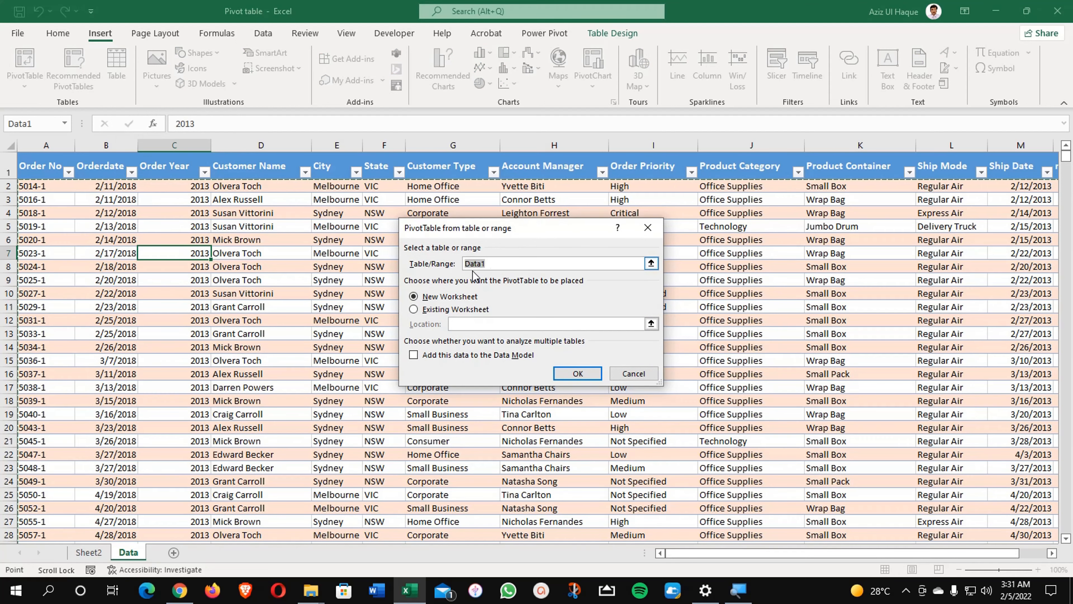
{"action": "left_click", "coordinate": [579, 375]}
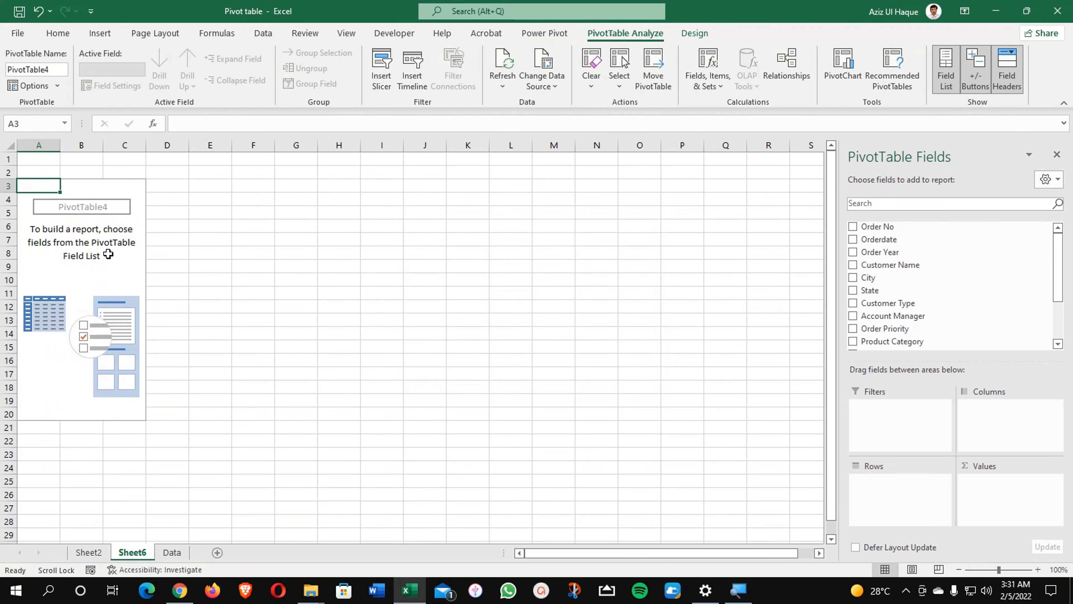
Add Orderdate to the new pivot table's rows and revenue to its values
{"action": "left_click", "coordinate": [108, 254]}
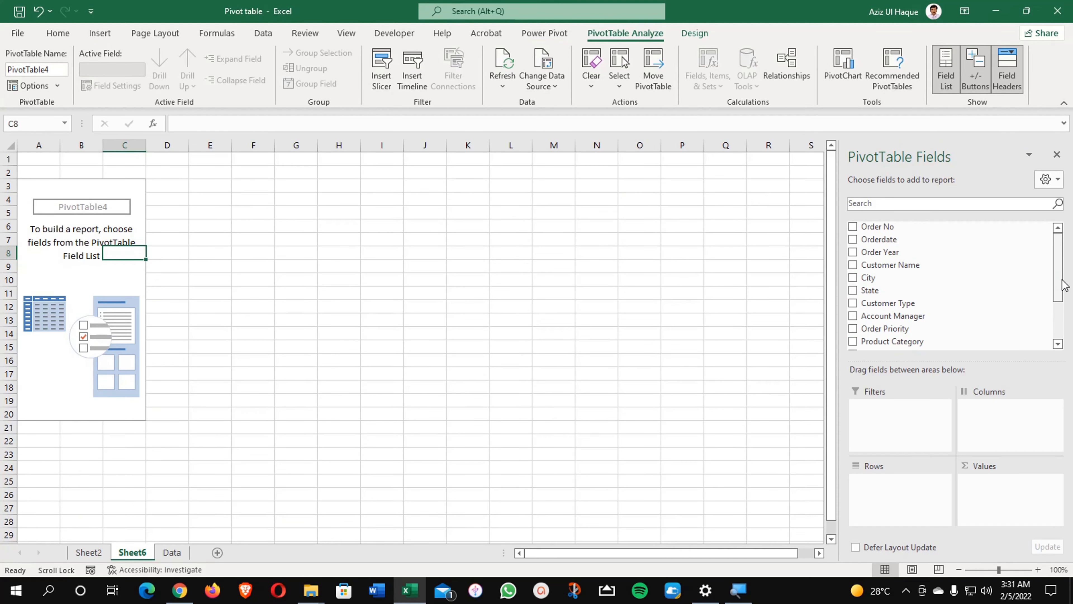
{"action": "left_click", "coordinate": [853, 239]}
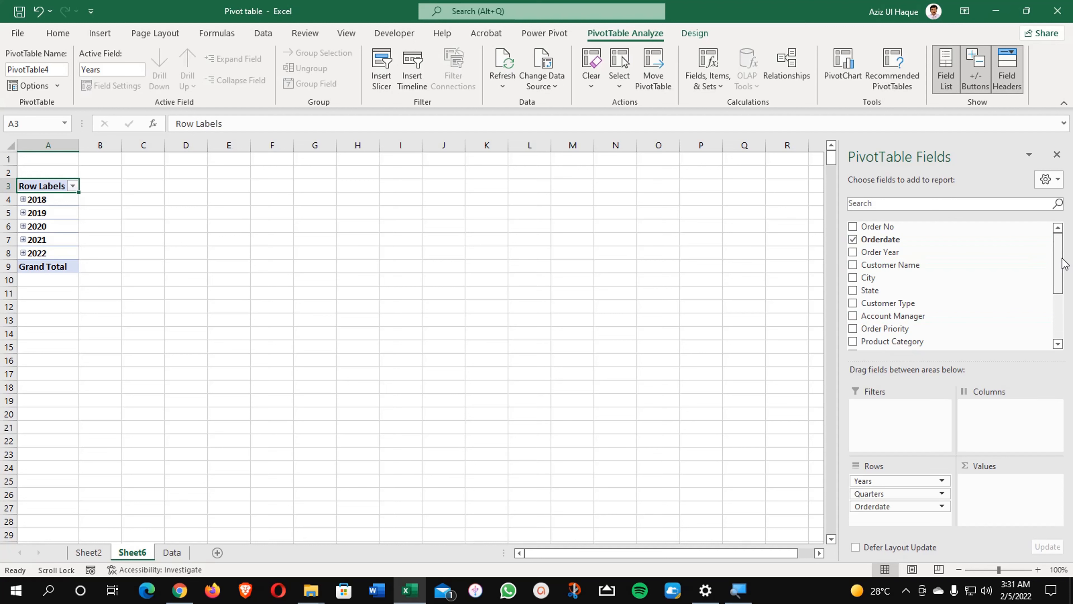
{"action": "left_click_drag", "start_coordinate": [1061, 277], "coordinate": [1068, 309]}
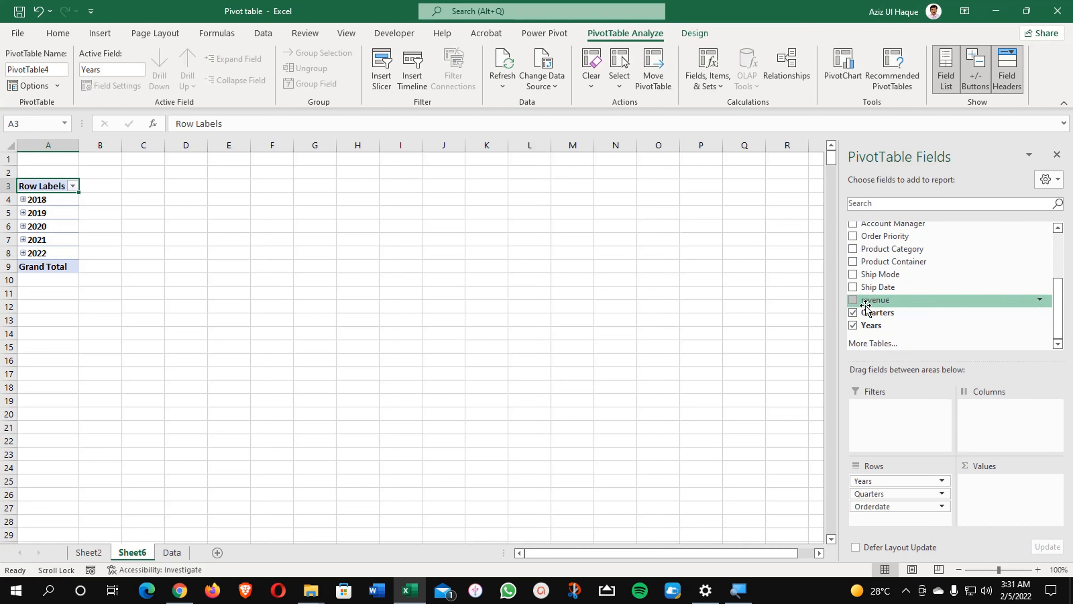
{"action": "left_click_drag", "start_coordinate": [866, 305], "coordinate": [979, 484]}
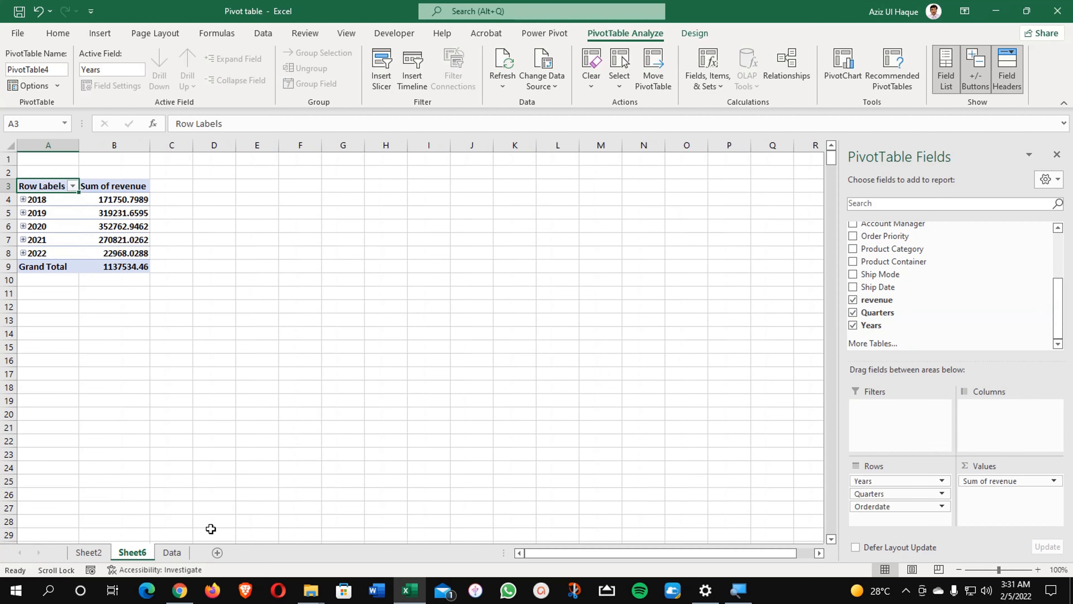
Copy the pivot table's revenue grand total on Sheet6 and paste it as a value into cell C9
{"action": "left_click", "coordinate": [172, 552]}
{"action": "left_click", "coordinate": [133, 552]}
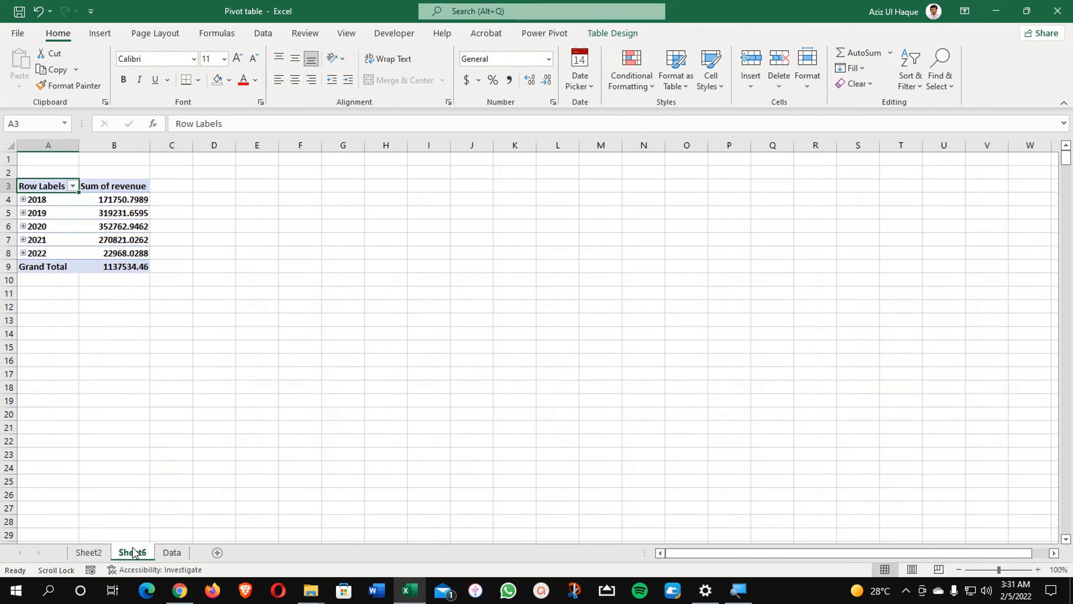
{"action": "left_click", "coordinate": [135, 264]}
{"action": "key", "text": "ctrl+c"}
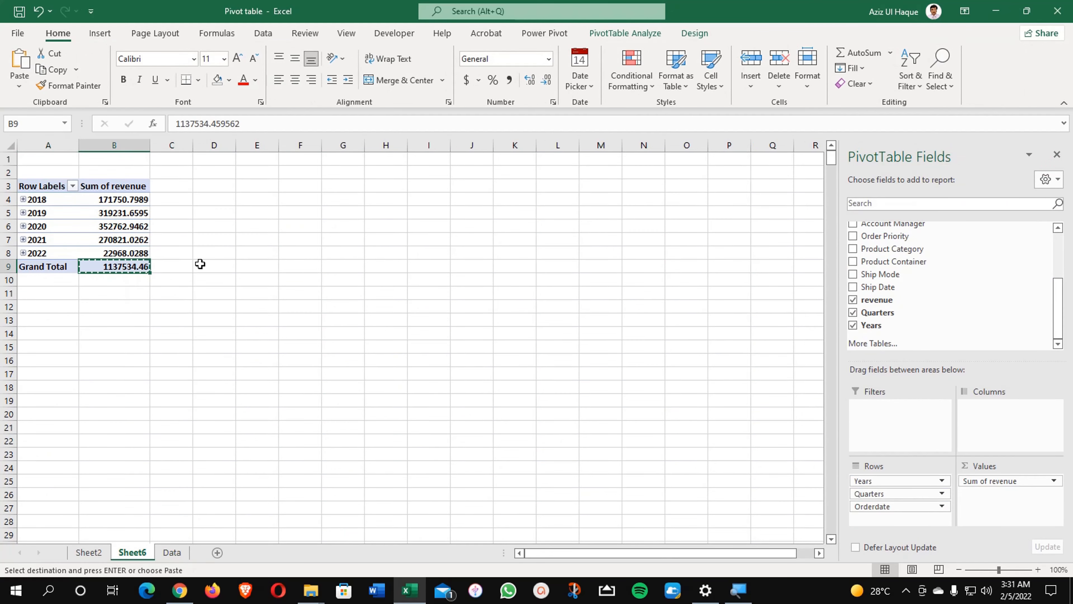
{"action": "left_click", "coordinate": [180, 264]}
{"action": "right_click", "coordinate": [179, 265]}
{"action": "left_click", "coordinate": [234, 286]}
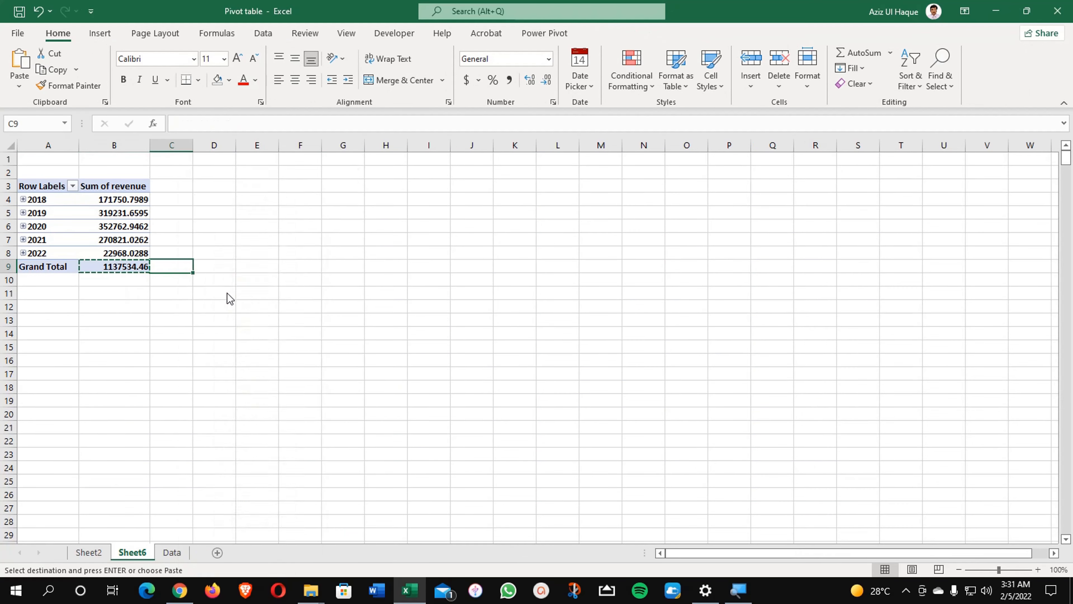
{"action": "left_click", "coordinate": [185, 301]}
{"action": "left_click", "coordinate": [135, 265]}
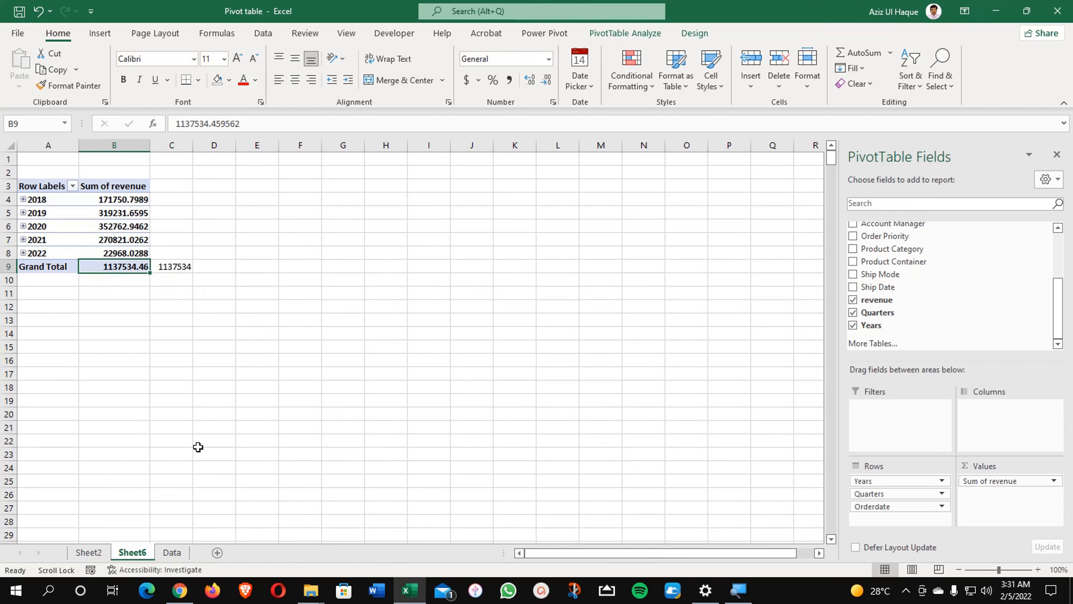
Copy rows 1040 to 1049 on the Data sheet and paste them directly below the table, starting at row 1050
{"action": "left_click", "coordinate": [177, 552]}
{"action": "left_click", "coordinate": [34, 480]}
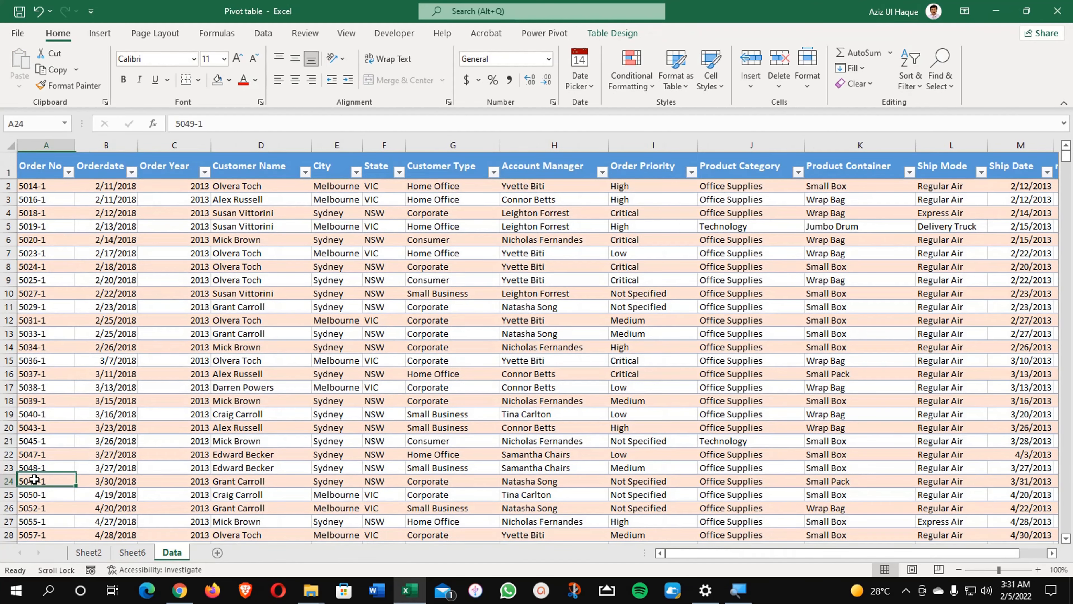
{"action": "scroll", "coordinate": [34, 479], "scroll_direction": "down", "scroll_amount": 9}
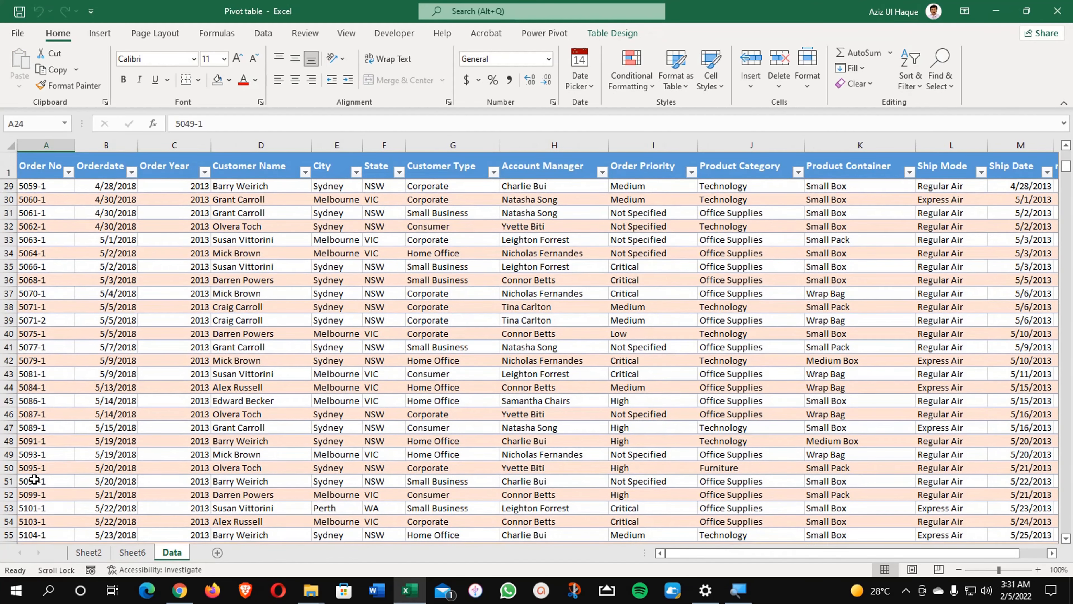
{"action": "left_click", "coordinate": [53, 474]}
{"action": "key", "text": "ctrl+End"}
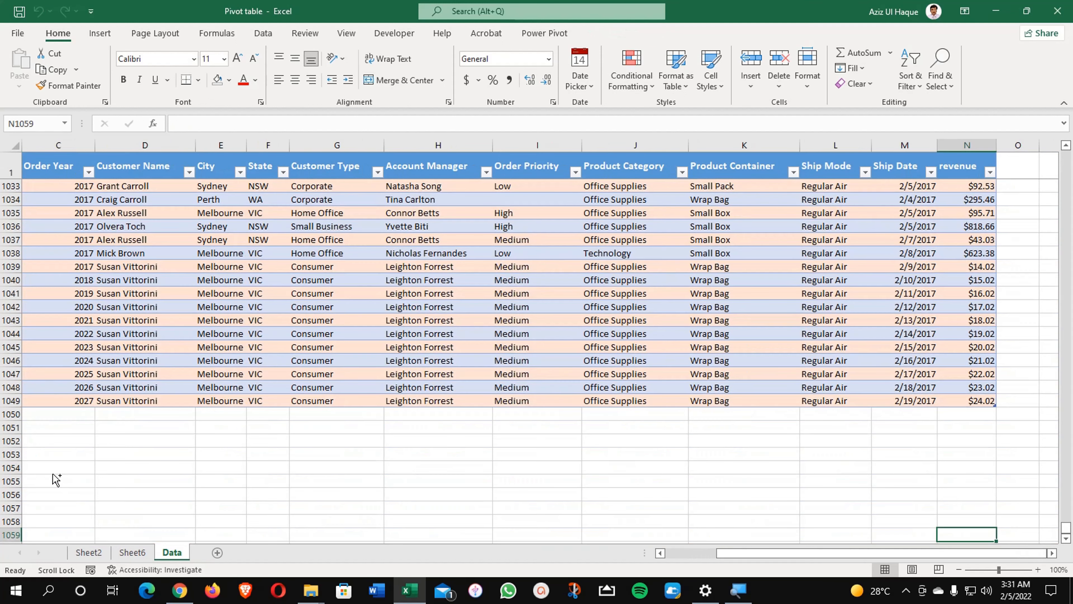
{"action": "left_click", "coordinate": [60, 402]}
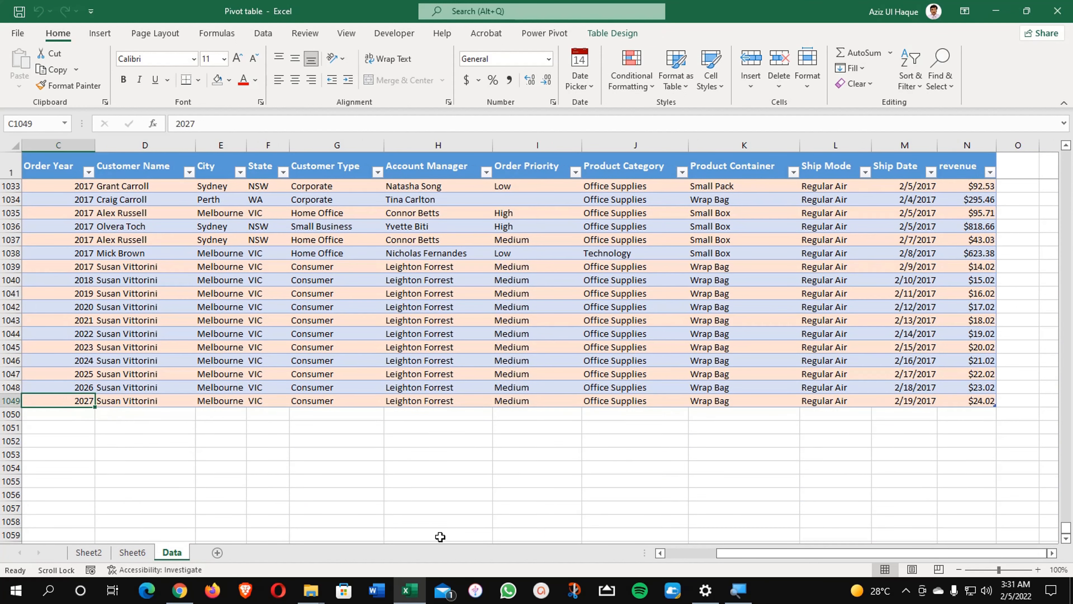
{"action": "left_click_drag", "start_coordinate": [735, 553], "coordinate": [683, 553]}
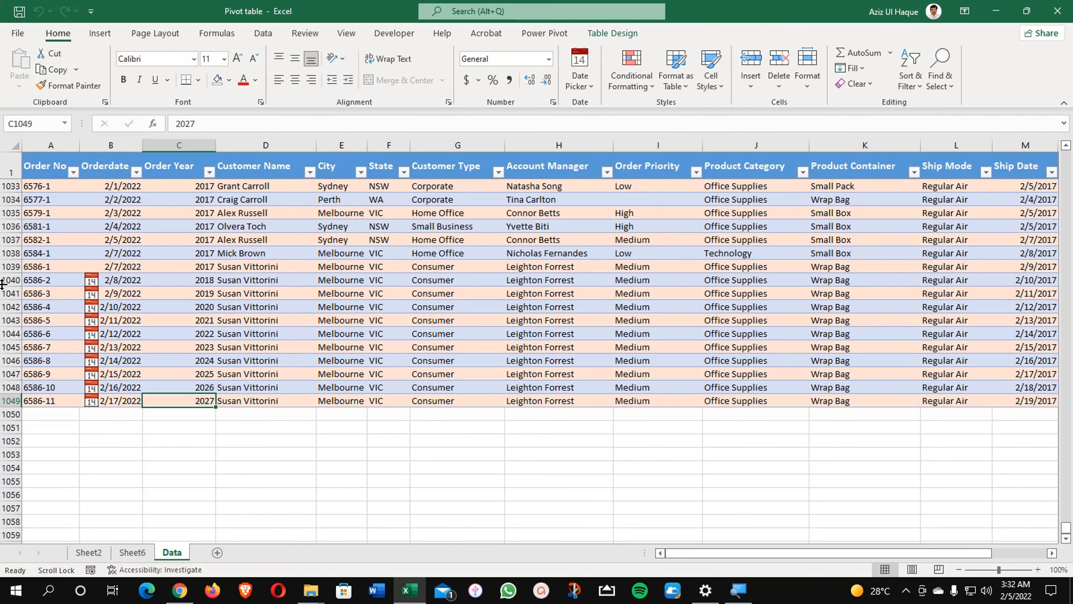
{"action": "left_click_drag", "start_coordinate": [2, 280], "coordinate": [2, 401]}
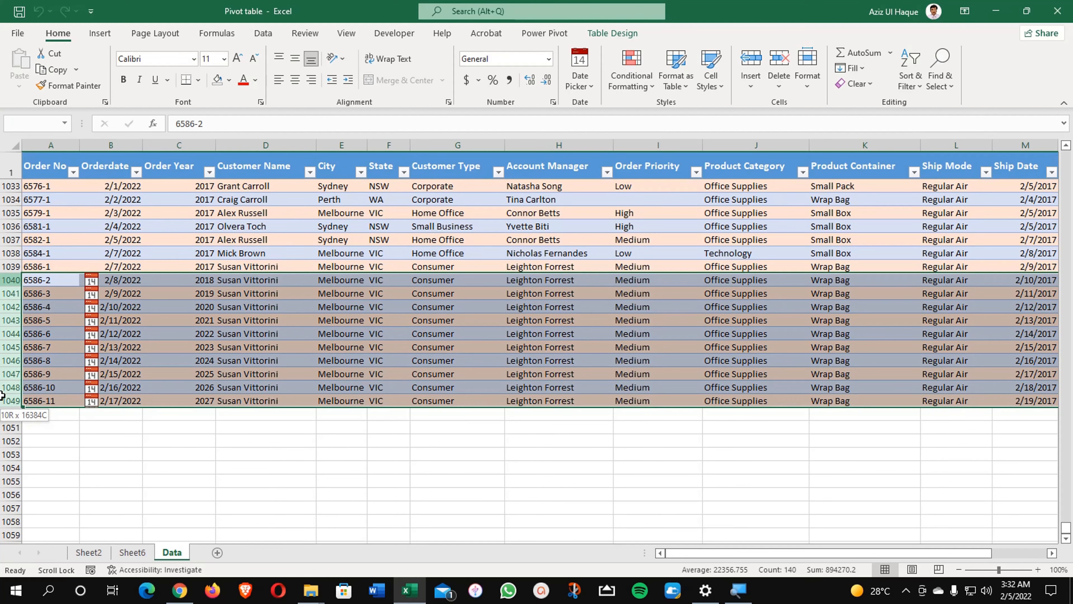
{"action": "key", "text": "ctrl+c"}
{"action": "left_click", "coordinate": [2, 415]}
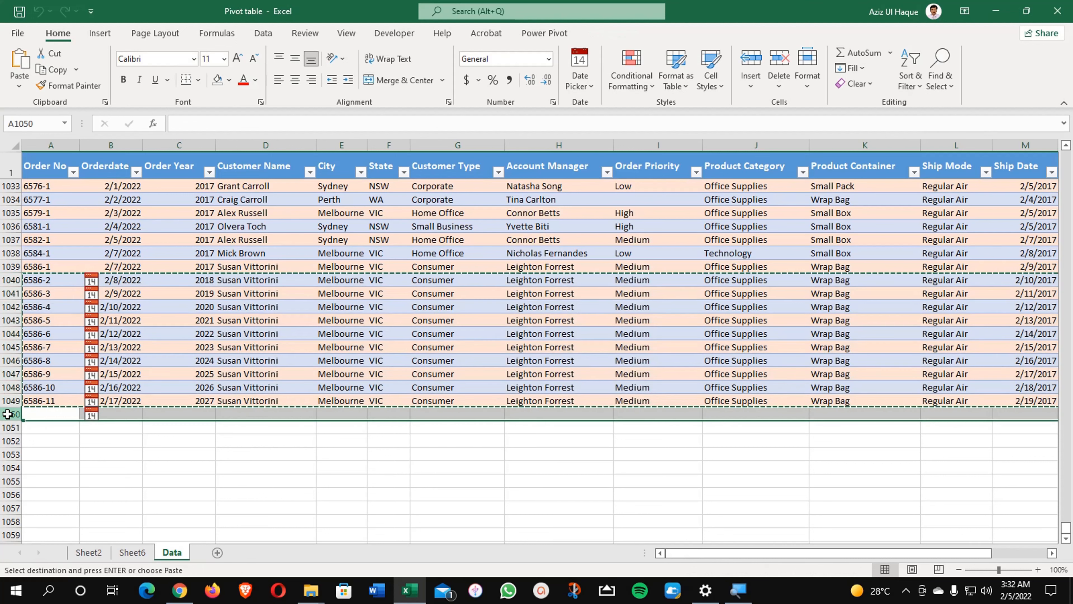
{"action": "key", "text": "ctrl+v"}
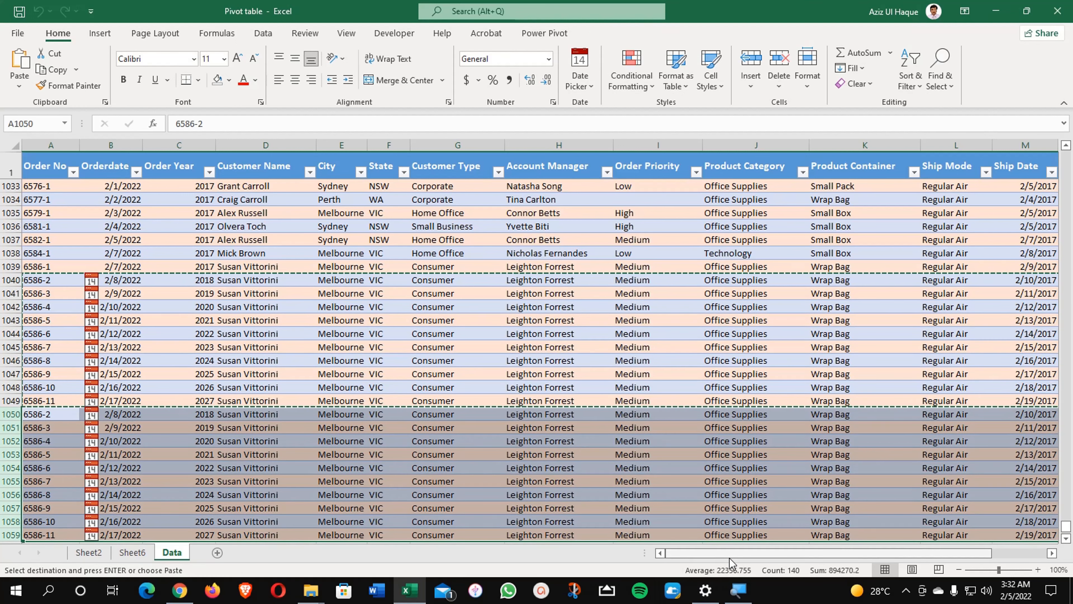
Examine the Data sheet's table through to its last rows to check whether it extends over the pasted rows 1050 to 1059
{"action": "left_click_drag", "start_coordinate": [735, 556], "coordinate": [872, 555]}
{"action": "scroll", "coordinate": [1010, 459], "scroll_direction": "down", "scroll_amount": 1}
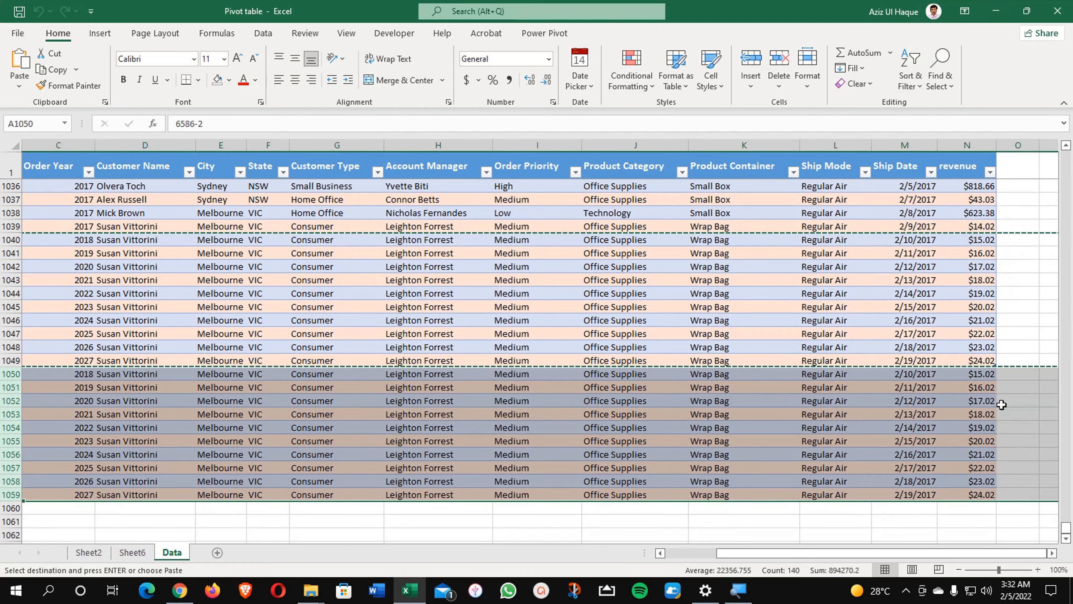
{"action": "left_click", "coordinate": [1005, 455]}
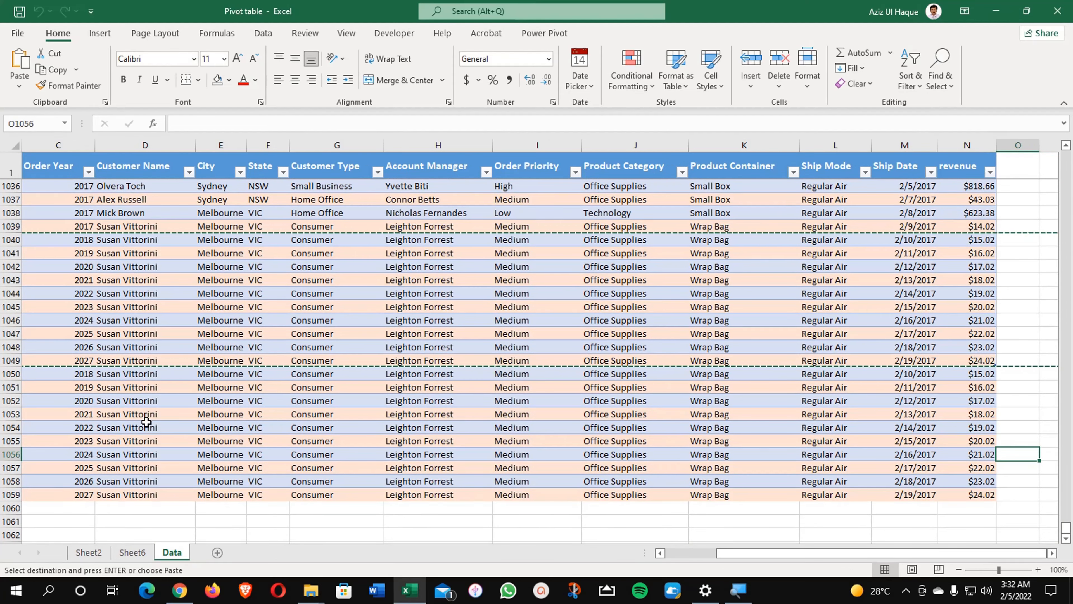
{"action": "left_click", "coordinate": [86, 415]}
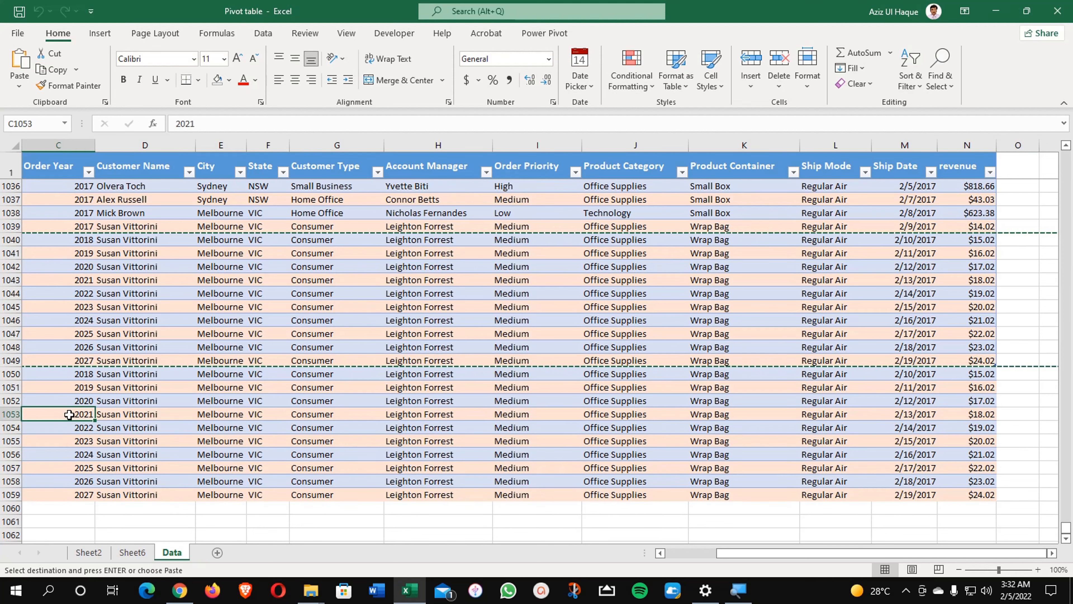
{"action": "key", "text": "ctrl+Home"}
{"action": "left_click", "coordinate": [47, 397]}
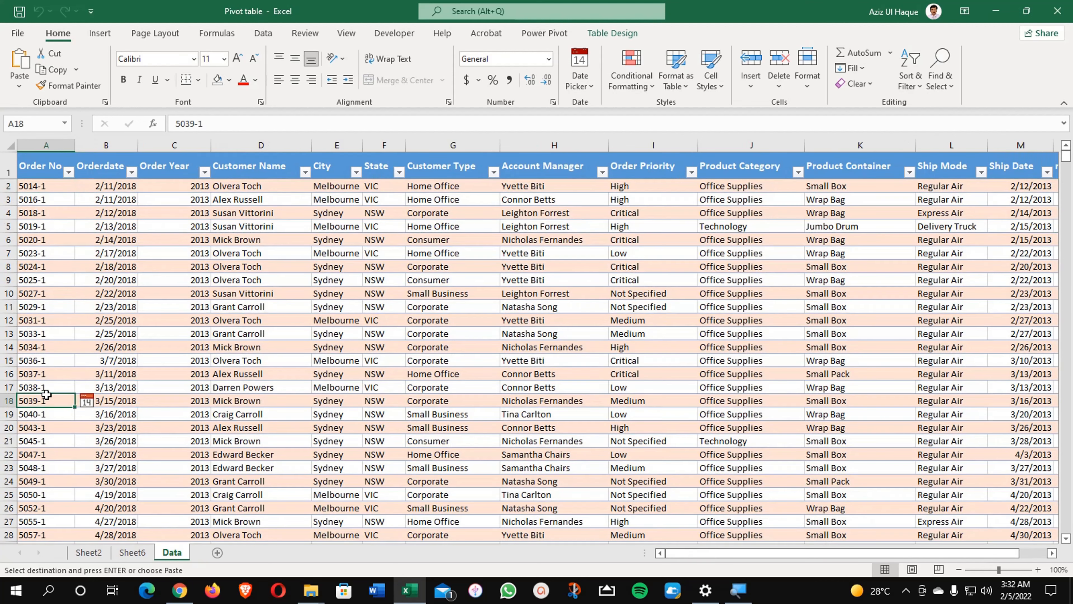
{"action": "scroll", "coordinate": [59, 418], "scroll_direction": "down", "scroll_amount": 20}
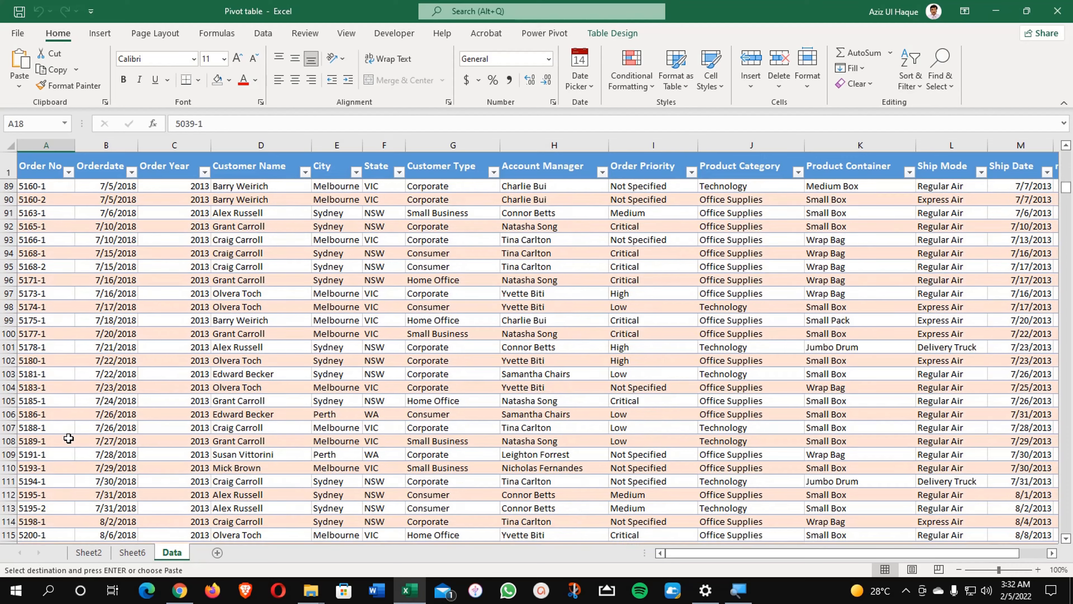
{"action": "scroll", "coordinate": [68, 438], "scroll_direction": "down", "scroll_amount": 13}
{"action": "left_click", "coordinate": [65, 428]}
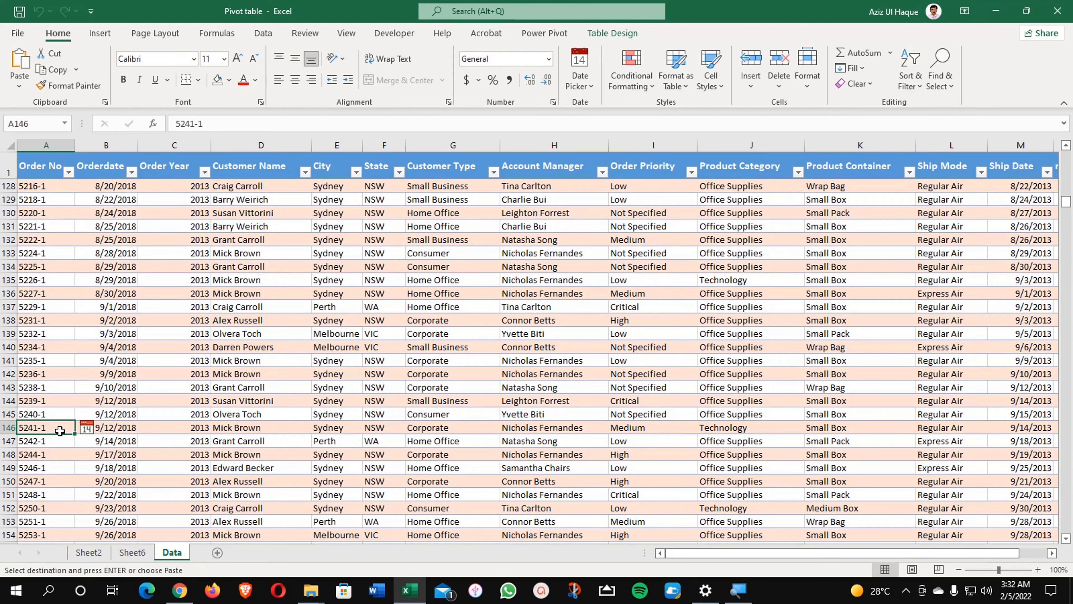
{"action": "scroll", "coordinate": [65, 437], "scroll_direction": "down", "scroll_amount": 7}
{"action": "scroll", "coordinate": [65, 437], "scroll_direction": "down", "scroll_amount": 20}
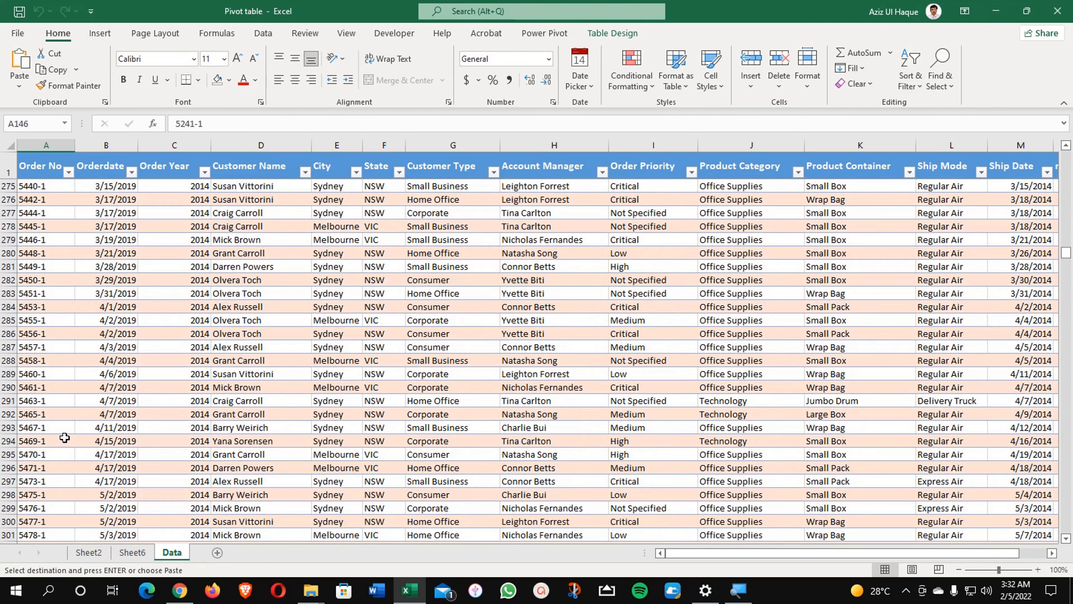
{"action": "scroll", "coordinate": [64, 438], "scroll_direction": "down", "scroll_amount": 6}
{"action": "left_click", "coordinate": [64, 439]}
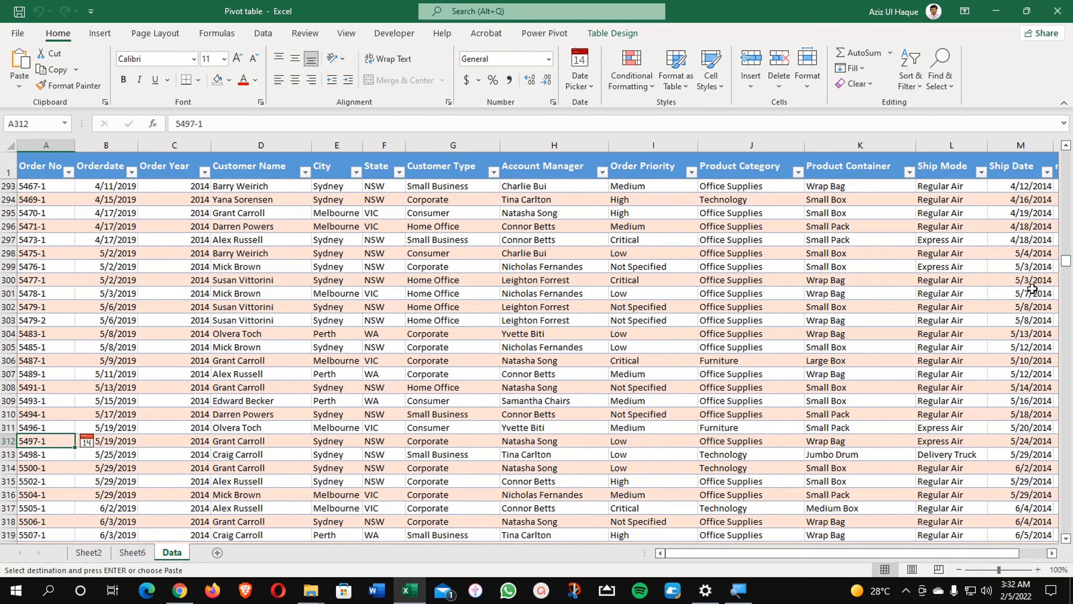
{"action": "left_click_drag", "start_coordinate": [1069, 262], "coordinate": [1069, 528]}
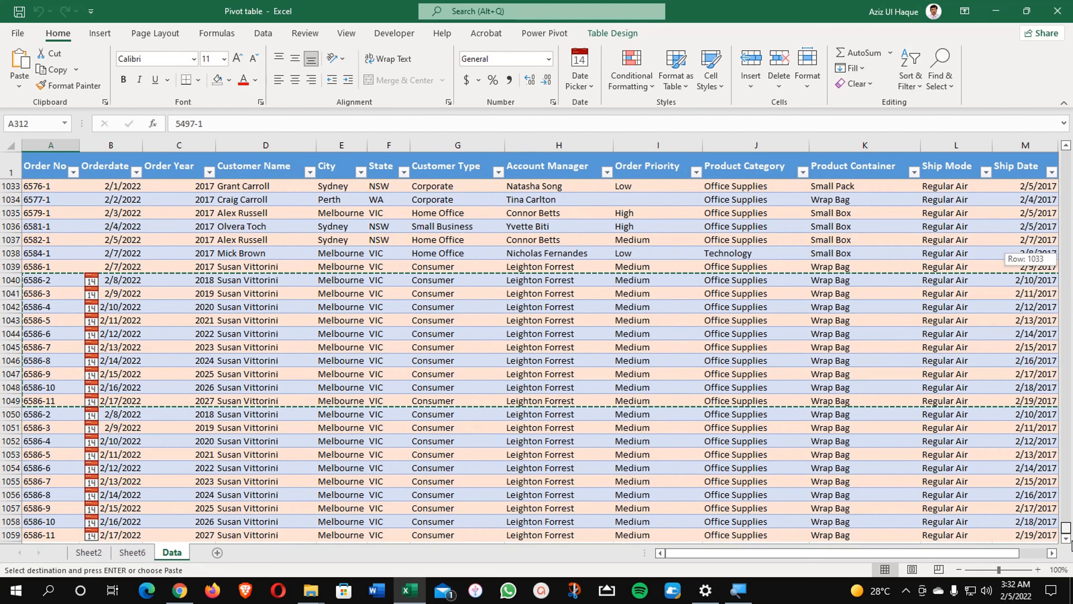
{"action": "key", "text": "Escape"}
{"action": "left_click", "coordinate": [583, 458]}
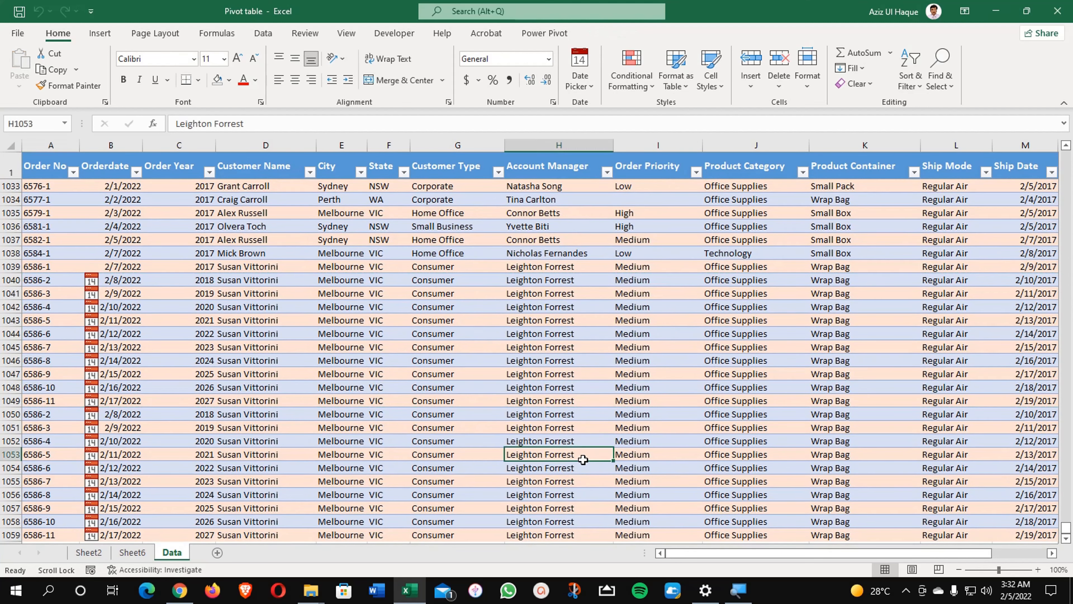
Delete the pasted rows 1050 to 1059 at the end of the Data sheet's table
{"action": "left_click", "coordinate": [419, 389]}
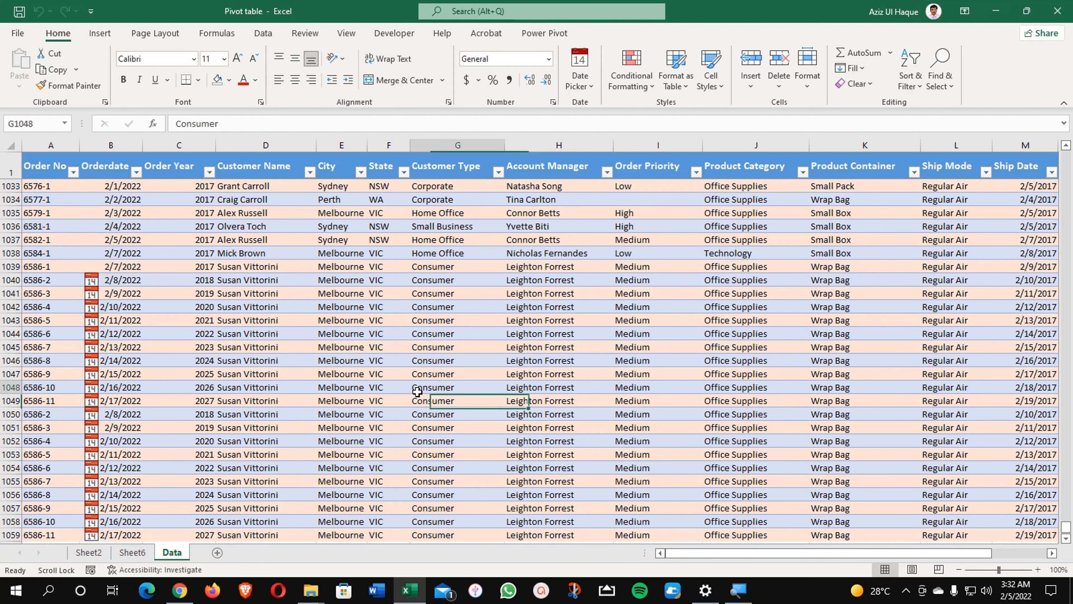
{"action": "scroll", "coordinate": [419, 423], "scroll_direction": "down", "scroll_amount": 3}
{"action": "left_click", "coordinate": [237, 401]}
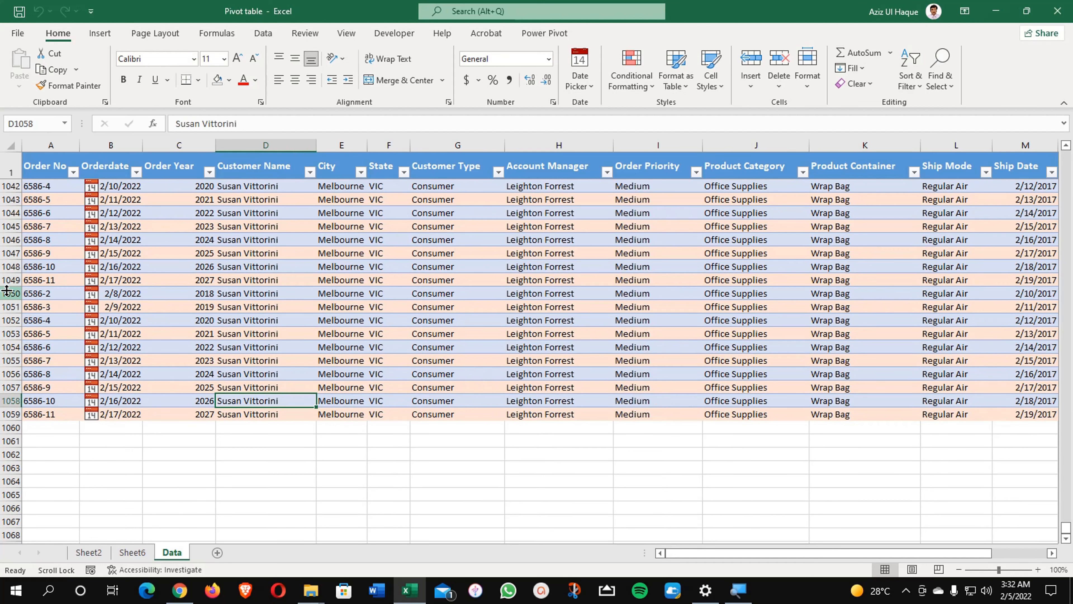
{"action": "left_click_drag", "start_coordinate": [3, 294], "coordinate": [2, 414]}
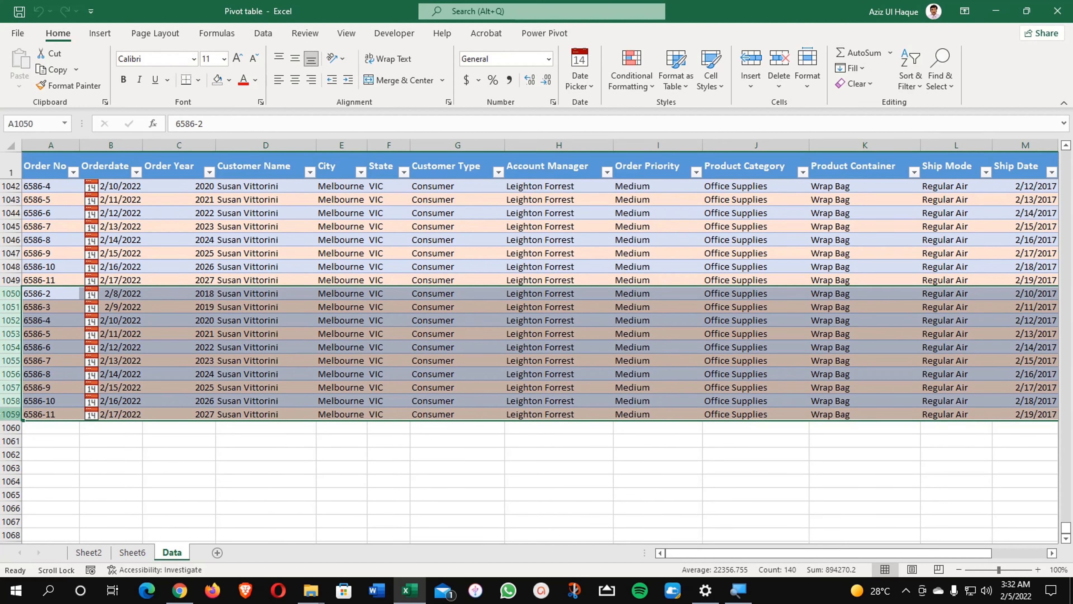
{"action": "key", "text": "Delete"}
{"action": "left_click", "coordinate": [59, 320]}
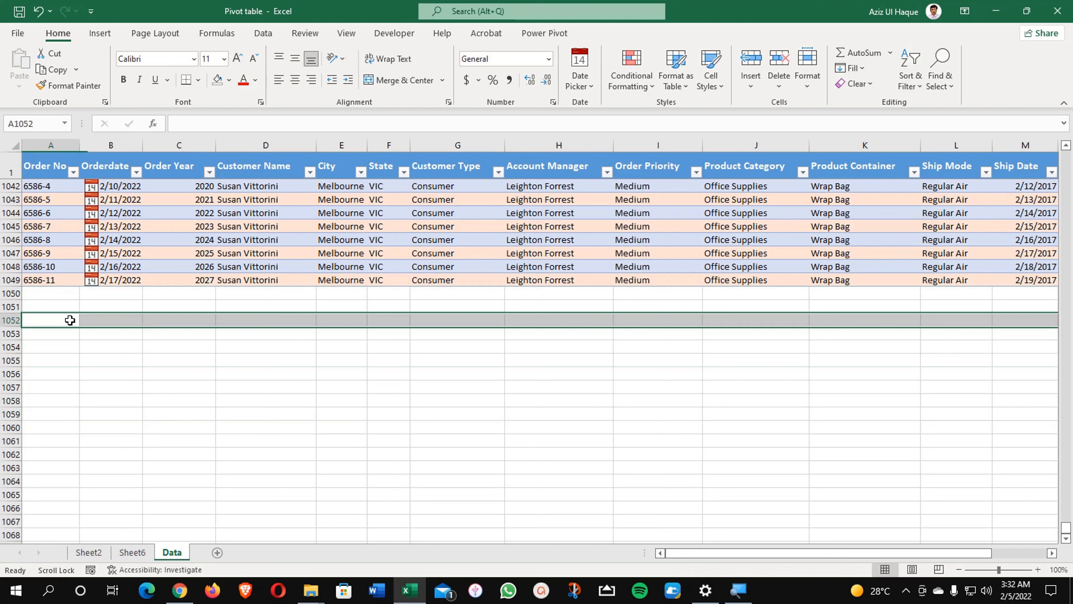
Fill the Order No from row 1049 down into cells A1050 to A1058, one row at a time
{"action": "left_click", "coordinate": [41, 289]}
{"action": "key", "text": "ctrl+d"}
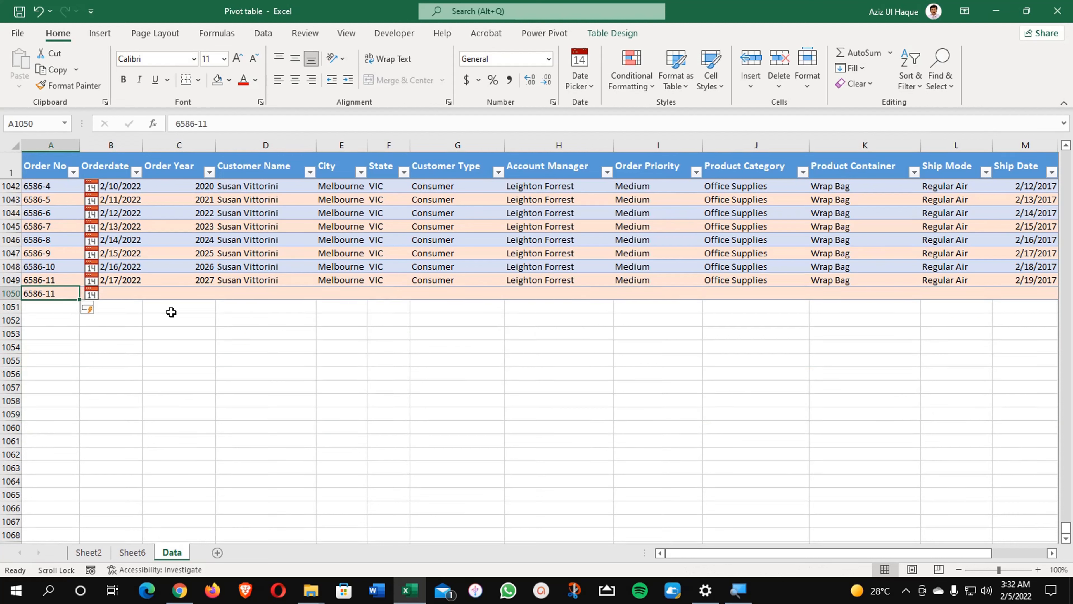
{"action": "left_click", "coordinate": [53, 310]}
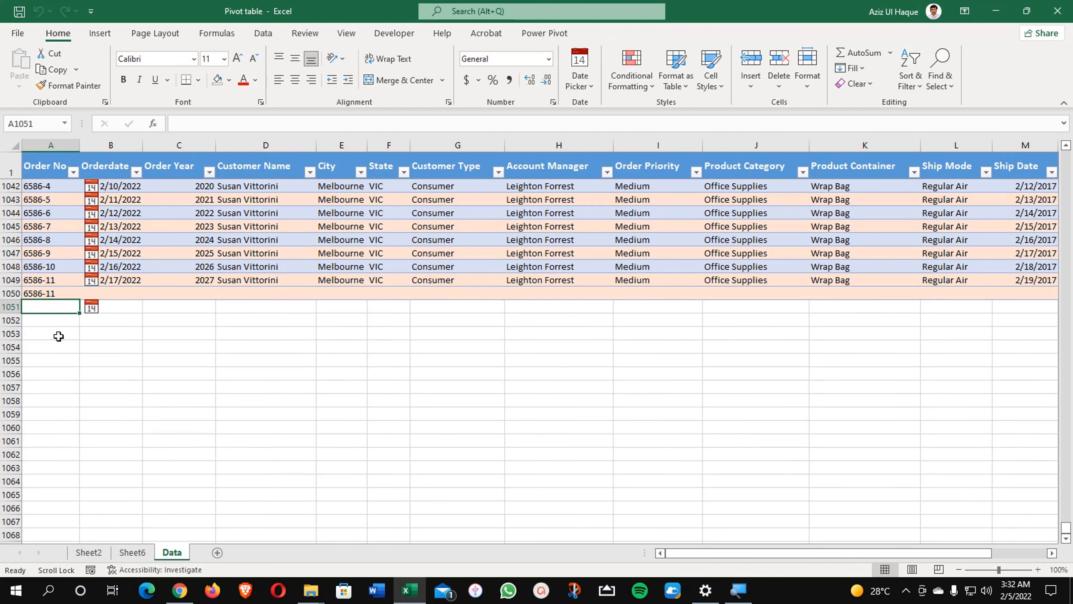
{"action": "key", "text": "ctrl+d"}
{"action": "left_click", "coordinate": [52, 320]}
{"action": "key", "text": "ctrl+d"}
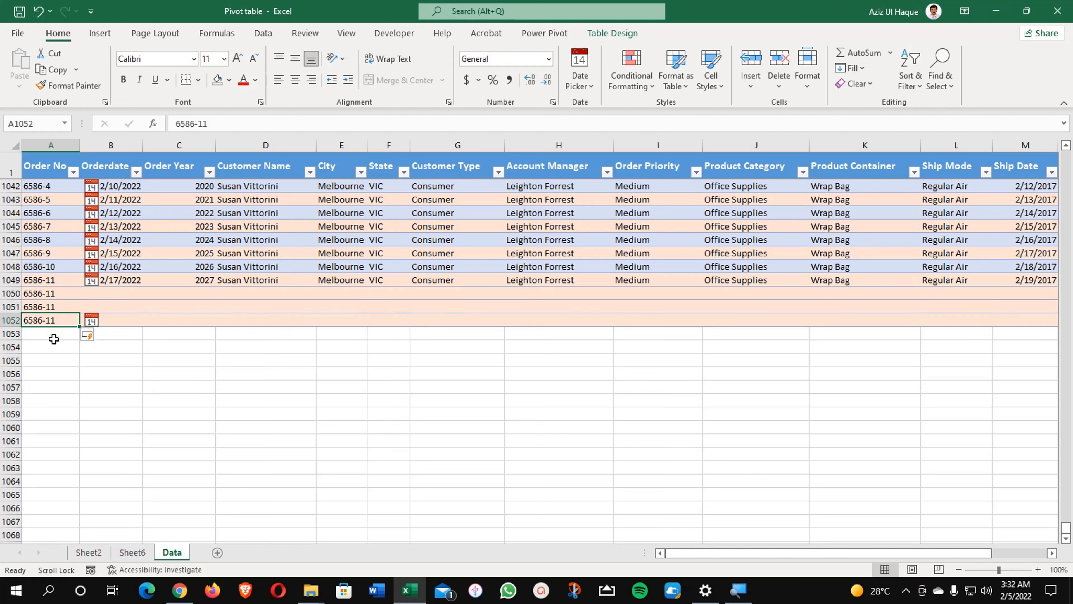
{"action": "left_click", "coordinate": [55, 333]}
{"action": "key", "text": "ctrl+d"}
{"action": "left_click", "coordinate": [53, 349]}
{"action": "key", "text": "ctrl+d"}
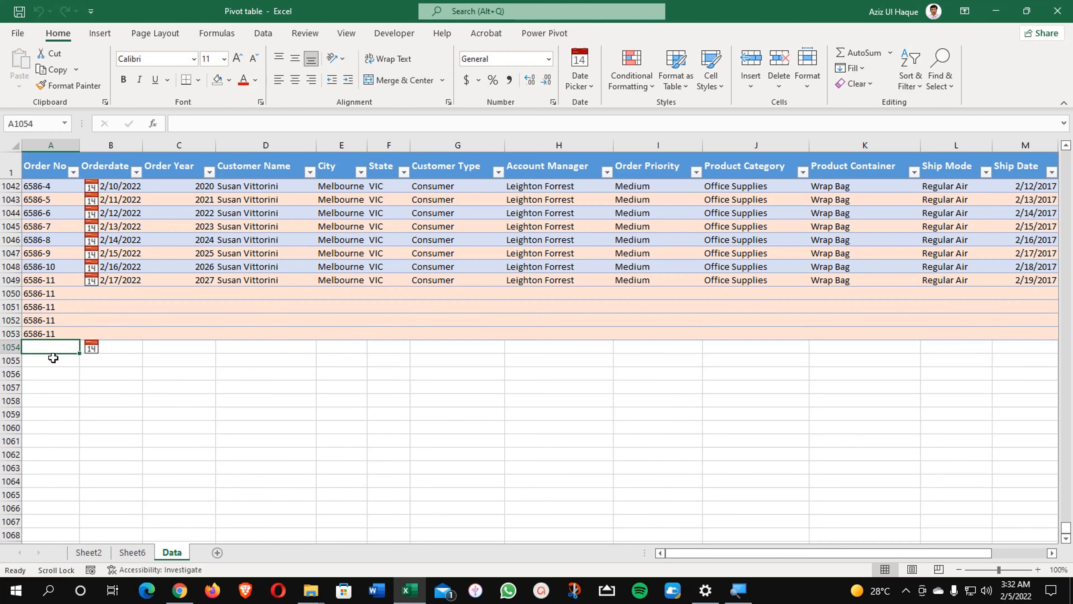
{"action": "left_click", "coordinate": [52, 364]}
{"action": "key", "text": "ctrl+d"}
{"action": "left_click", "coordinate": [51, 376]}
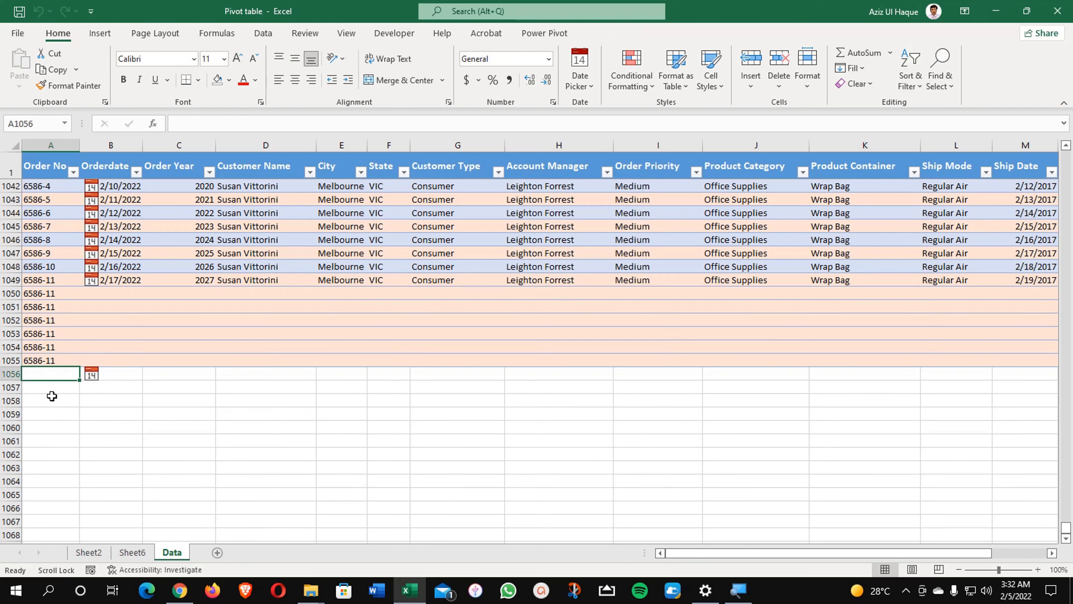
{"action": "key", "text": "ctrl+d"}
{"action": "left_click", "coordinate": [47, 387]}
{"action": "key", "text": "ctrl+d"}
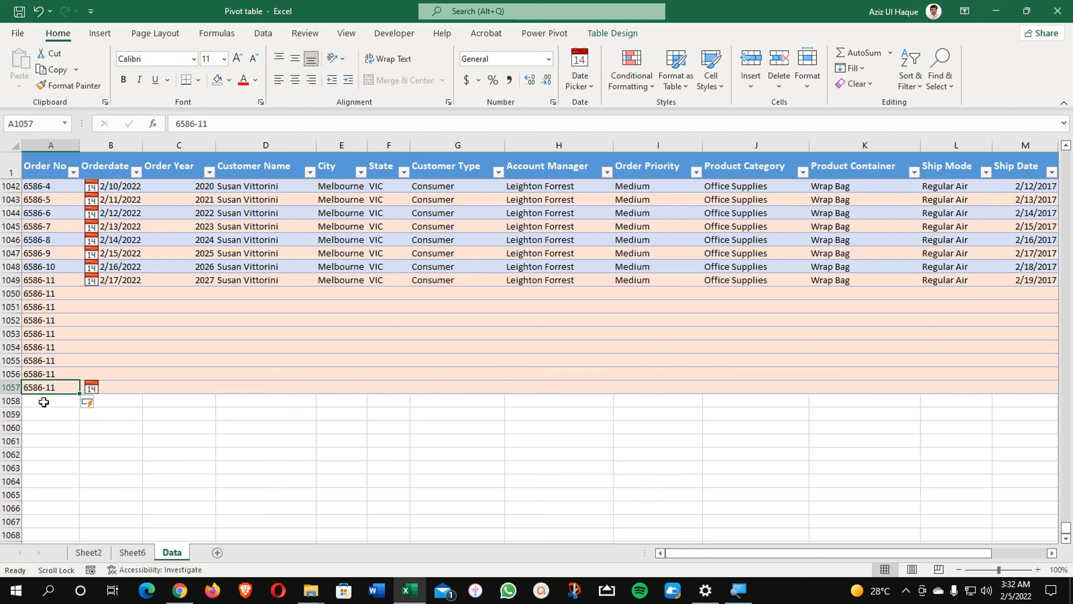
{"action": "left_click", "coordinate": [43, 401]}
{"action": "key", "text": "ctrl+d"}
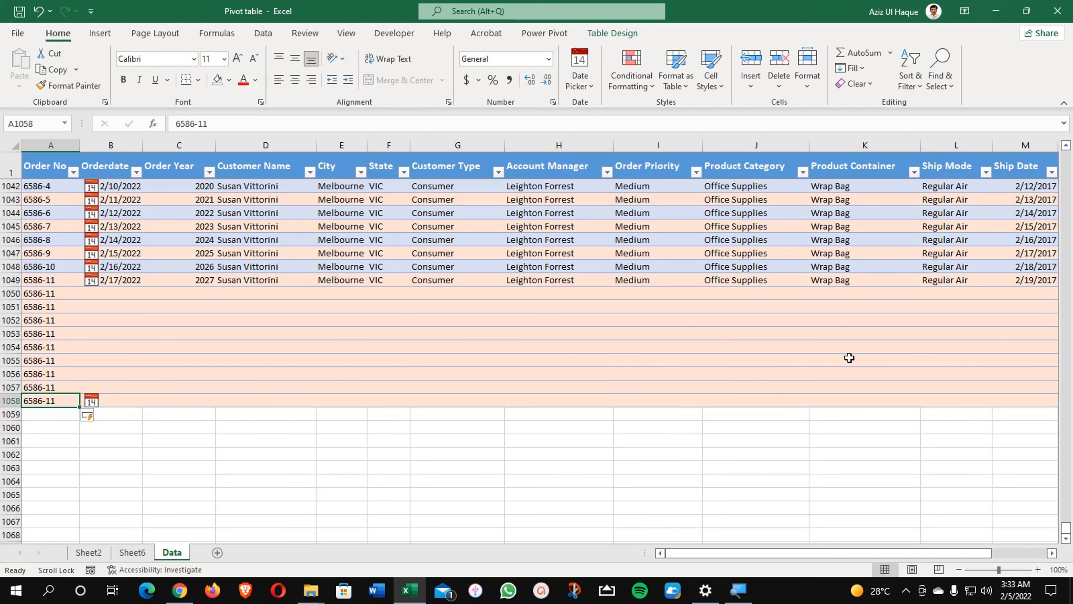
Magnify the end of the revenue column to examine the table's corner handle, then restore the normal view
{"action": "scroll", "coordinate": [850, 358], "scroll_direction": "down", "scroll_amount": 1}
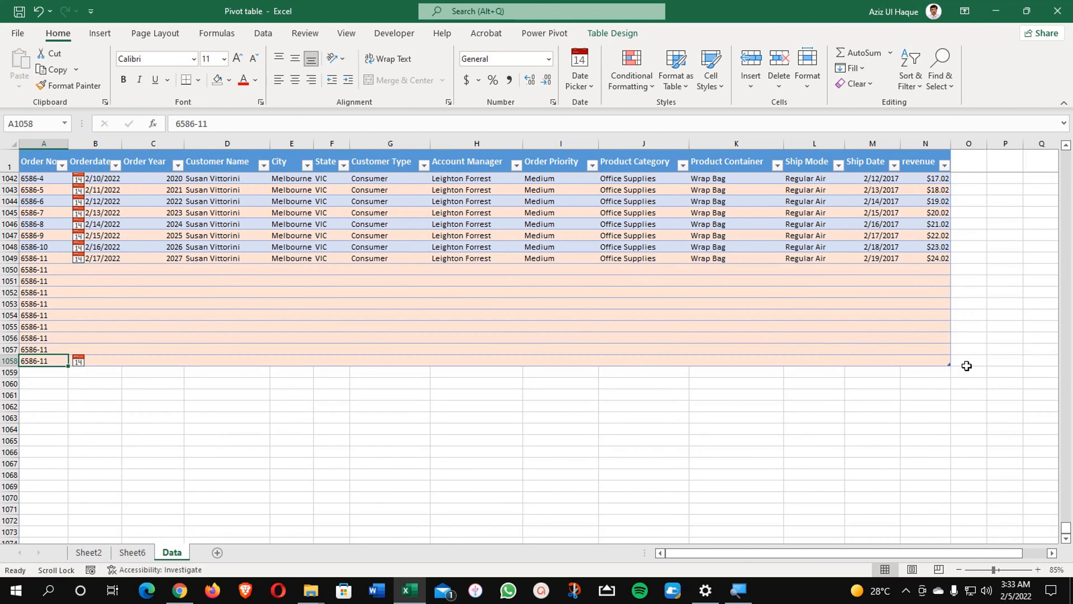
{"action": "key", "text": "super"}
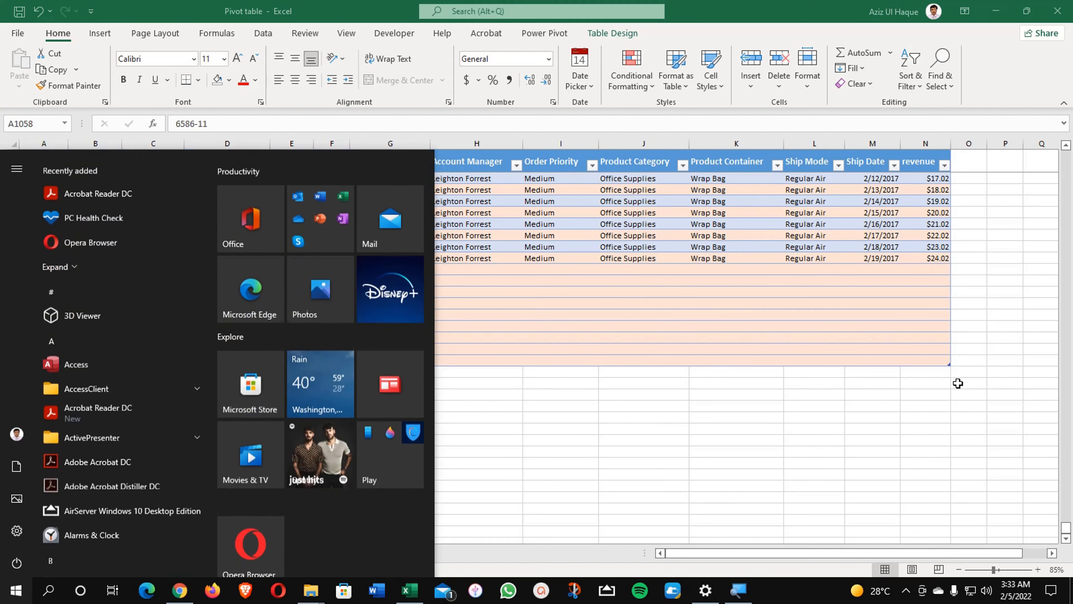
{"action": "key", "text": "super+plus"}
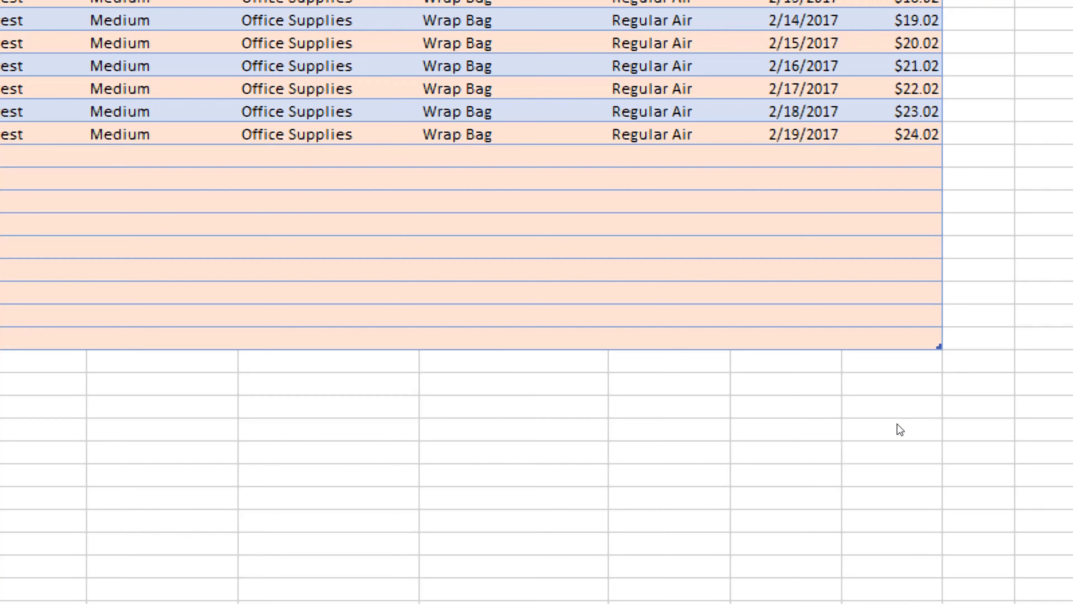
{"action": "key", "text": "super+minus"}
{"action": "left_click", "coordinate": [743, 415]}
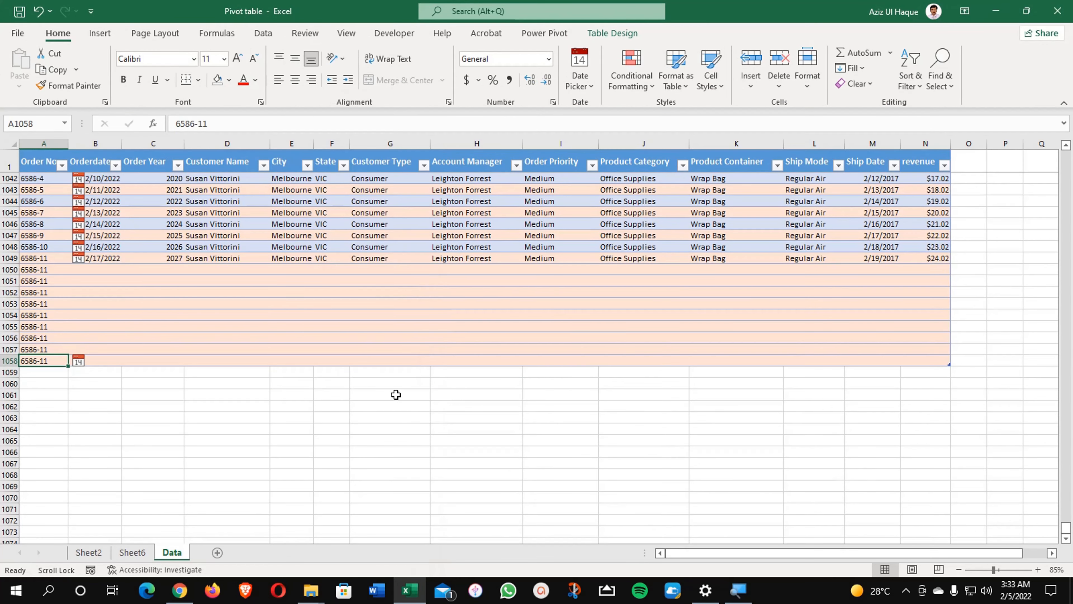
Delete rows 1050 to 1058 from the end of the Data sheet's table
{"action": "left_click", "coordinate": [3, 258]}
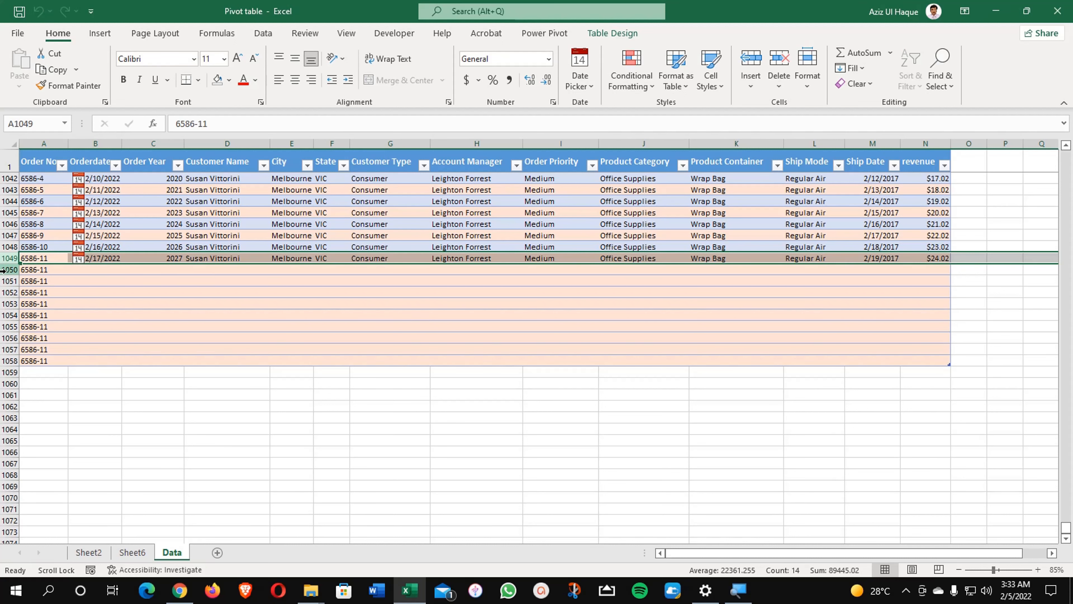
{"action": "left_click_drag", "start_coordinate": [7, 267], "coordinate": [2, 357]}
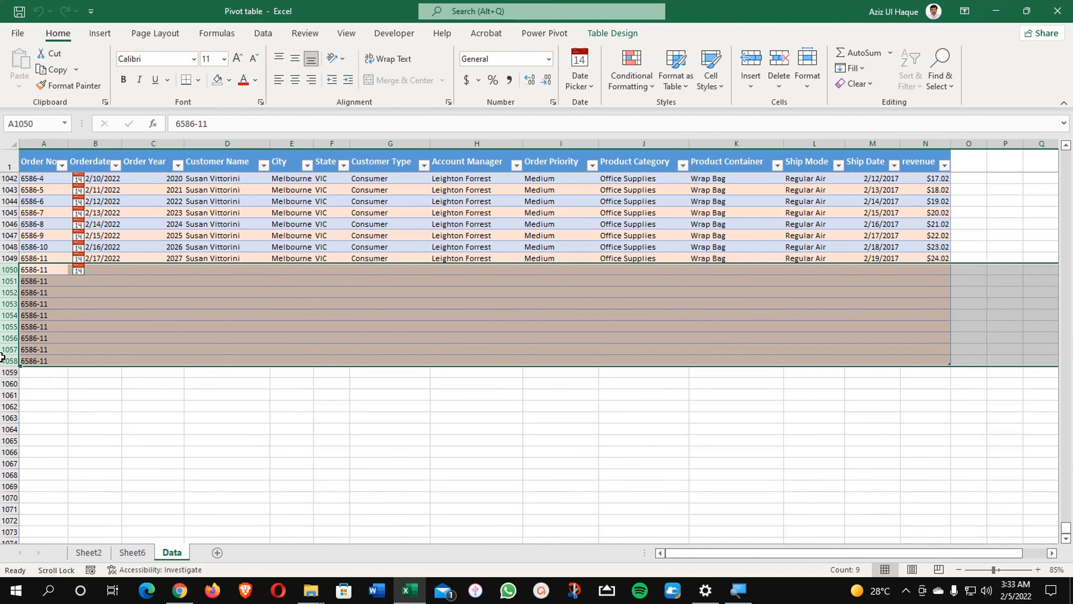
{"action": "key", "text": "ctrl+minus"}
{"action": "left_click_drag", "start_coordinate": [107, 322], "coordinate": [123, 319]}
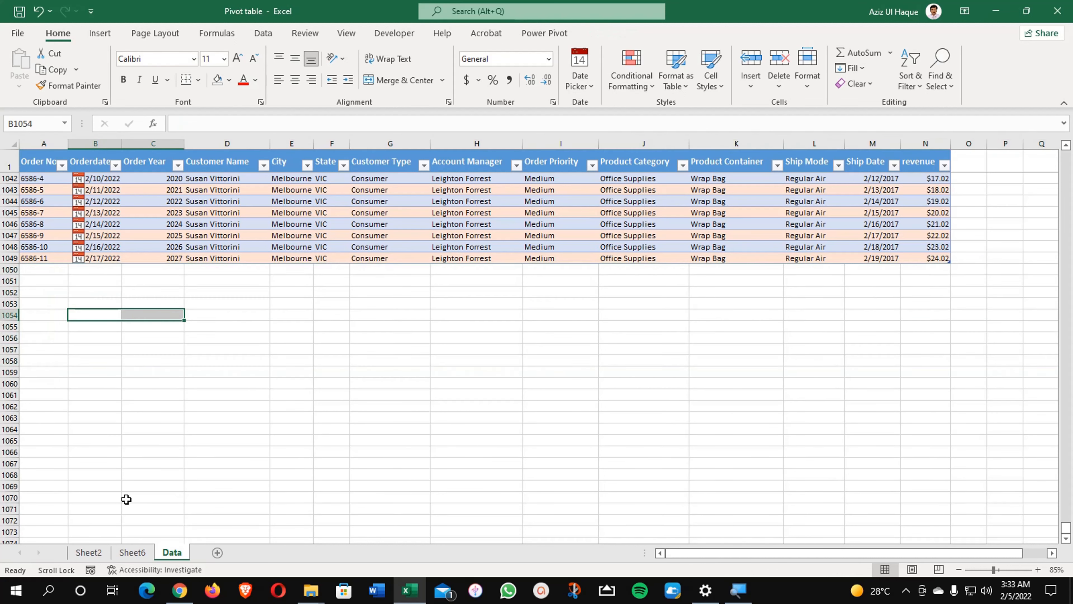
Clear the pasted grand total value from cell C9 on Sheet6
{"action": "left_click", "coordinate": [132, 552]}
{"action": "left_click", "coordinate": [188, 383]}
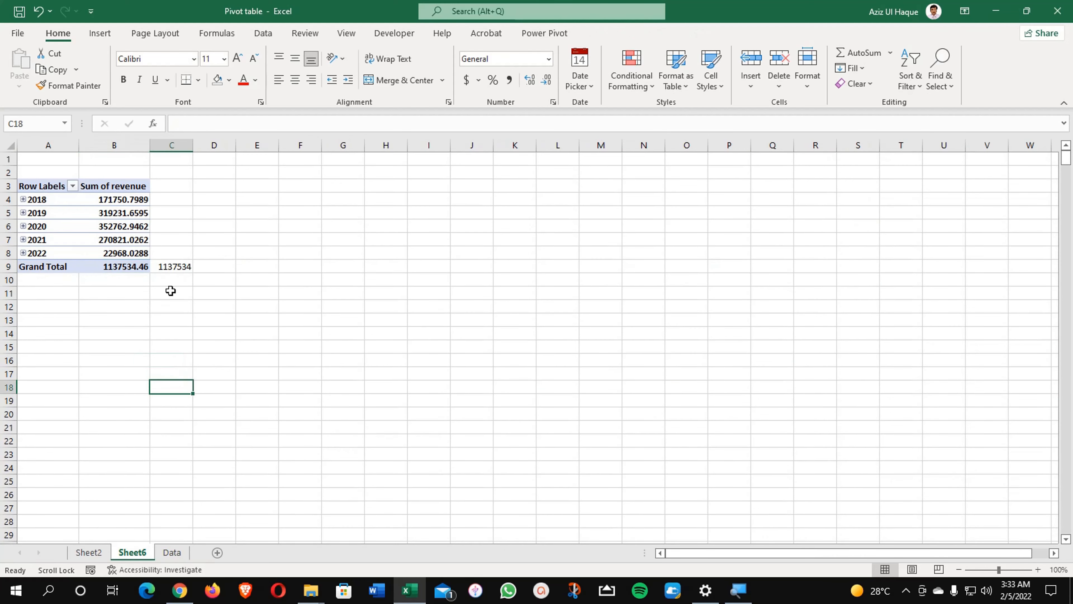
{"action": "left_click", "coordinate": [178, 267]}
{"action": "key", "text": "Delete"}
{"action": "left_click", "coordinate": [173, 289]}
{"action": "left_click", "coordinate": [111, 307]}
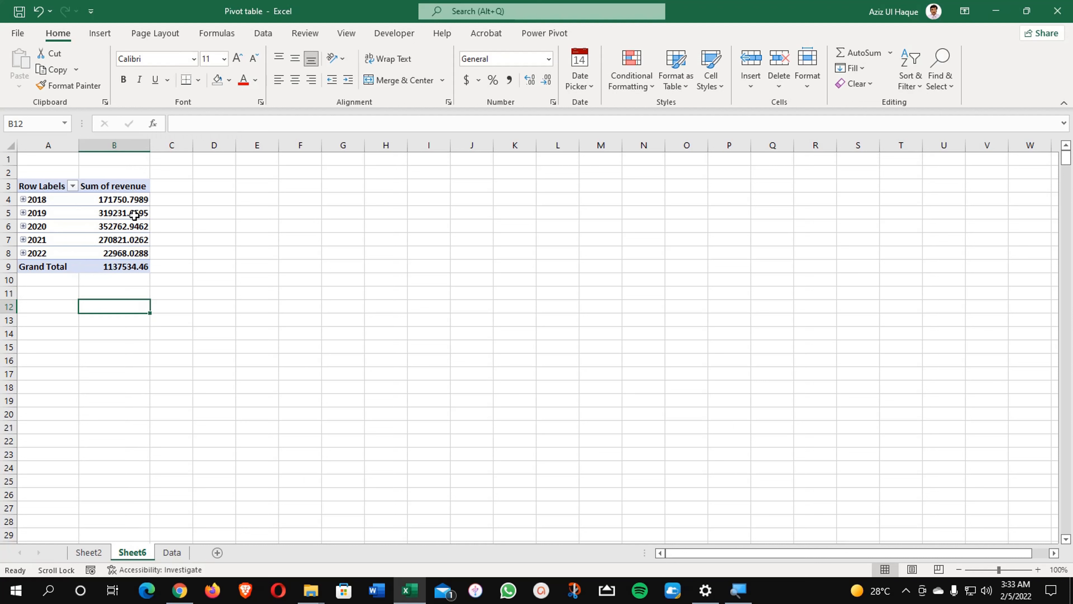
Add revenue a second time to the pivot table's values and summarize that field by Average
{"action": "left_click", "coordinate": [133, 200]}
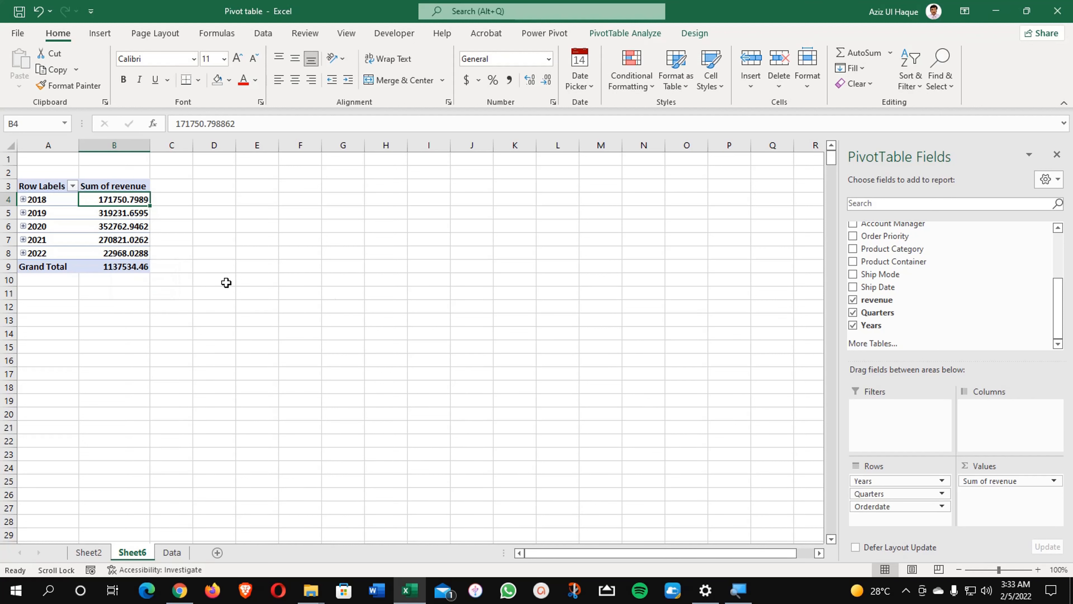
{"action": "left_click_drag", "start_coordinate": [879, 300], "coordinate": [1016, 492]}
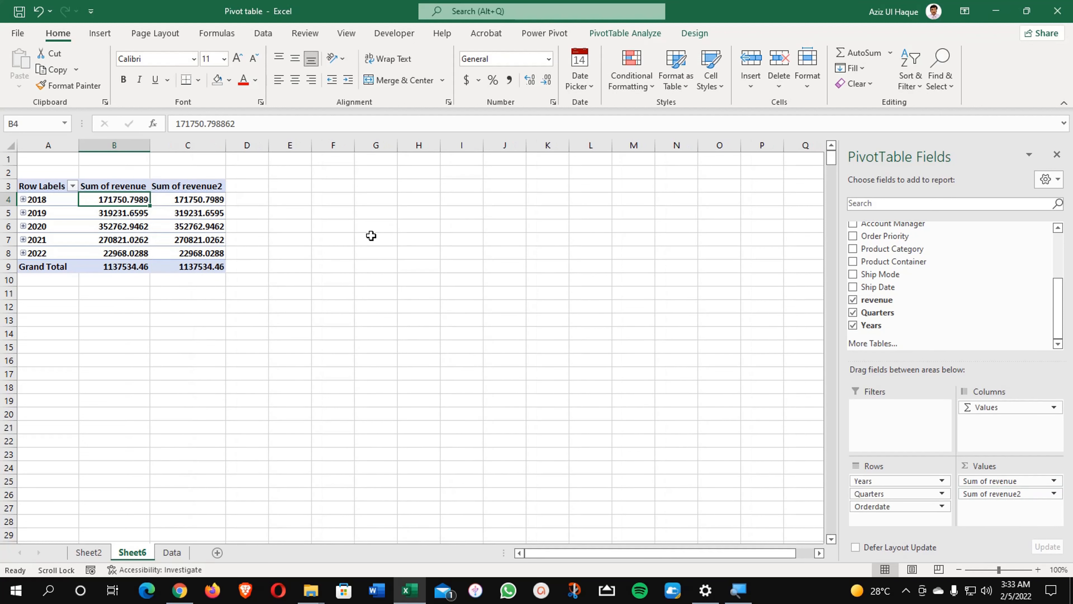
{"action": "left_click", "coordinate": [205, 186]}
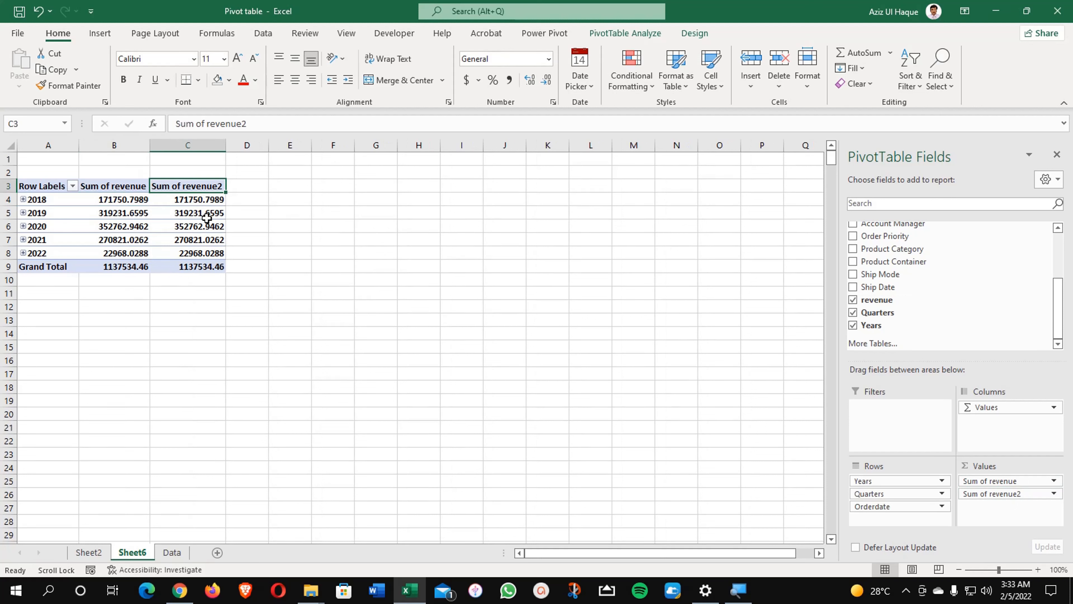
{"action": "right_click", "coordinate": [205, 189]}
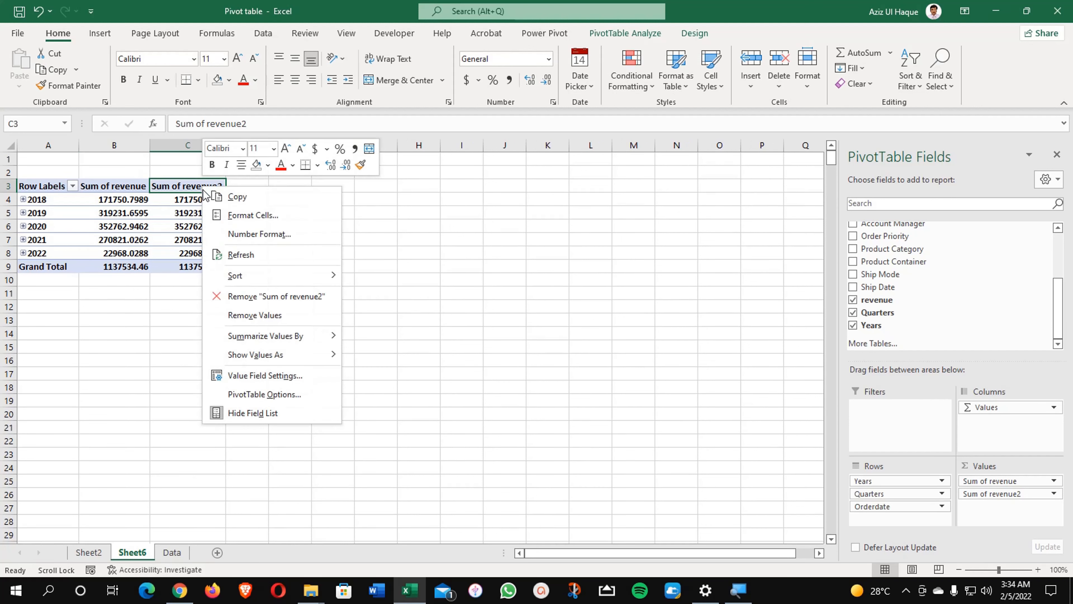
{"action": "left_click", "coordinate": [286, 380]}
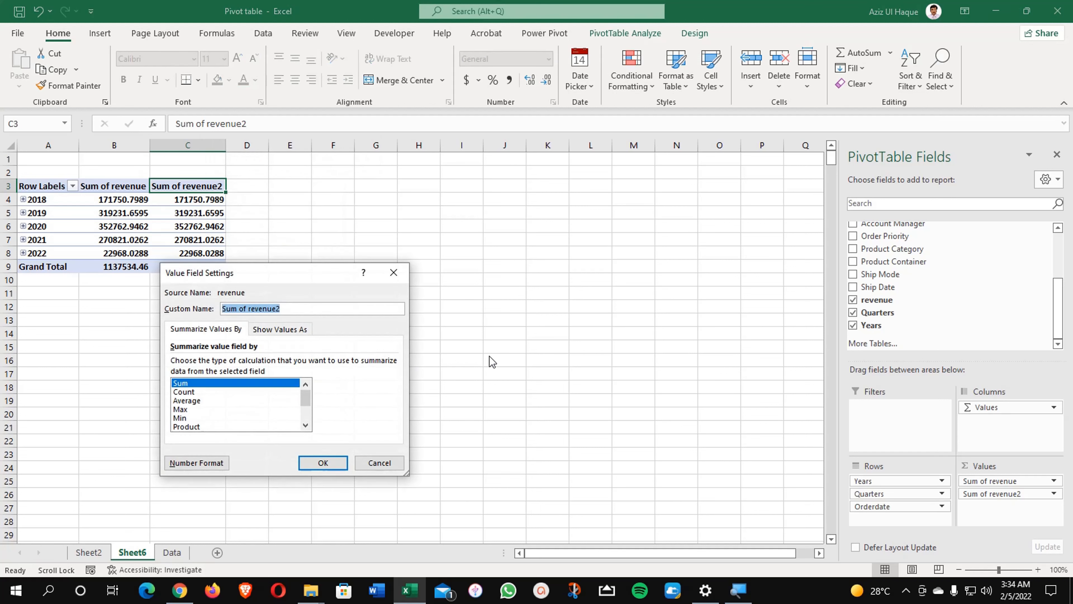
{"action": "left_click", "coordinate": [198, 402]}
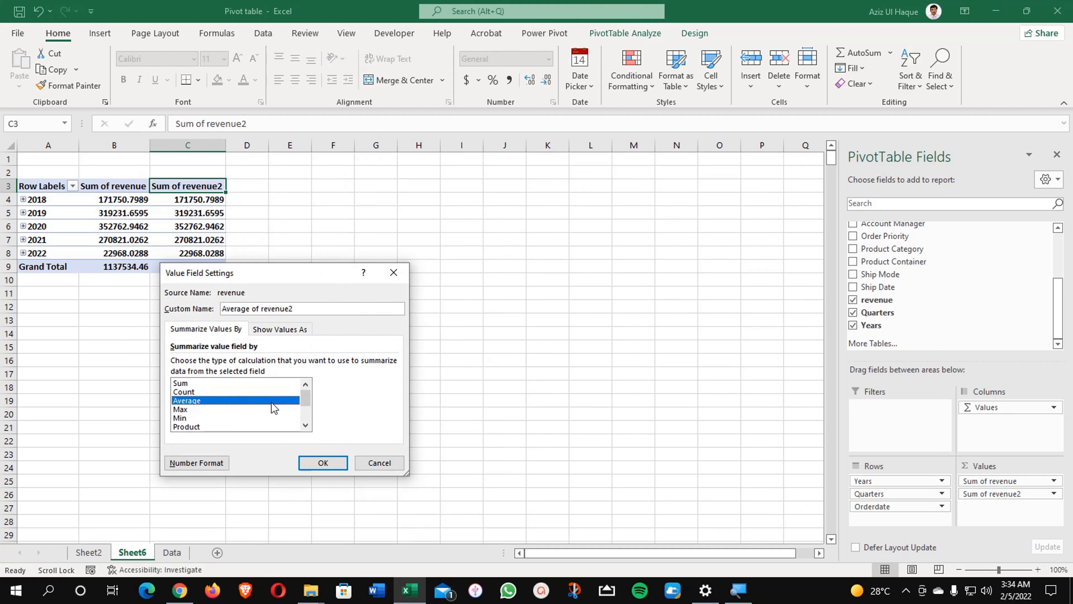
{"action": "left_click", "coordinate": [323, 463]}
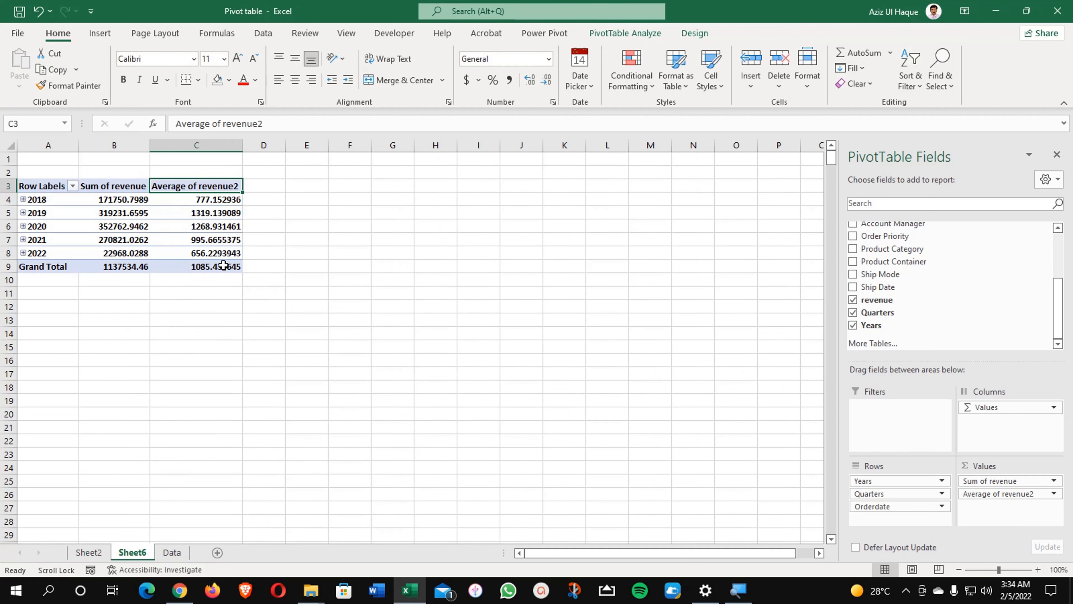
Add revenue a third time to the pivot table's values and summarize that field by Count
{"action": "mouse_move", "coordinate": [224, 265]}
{"action": "left_click_drag", "start_coordinate": [877, 300], "coordinate": [985, 507]}
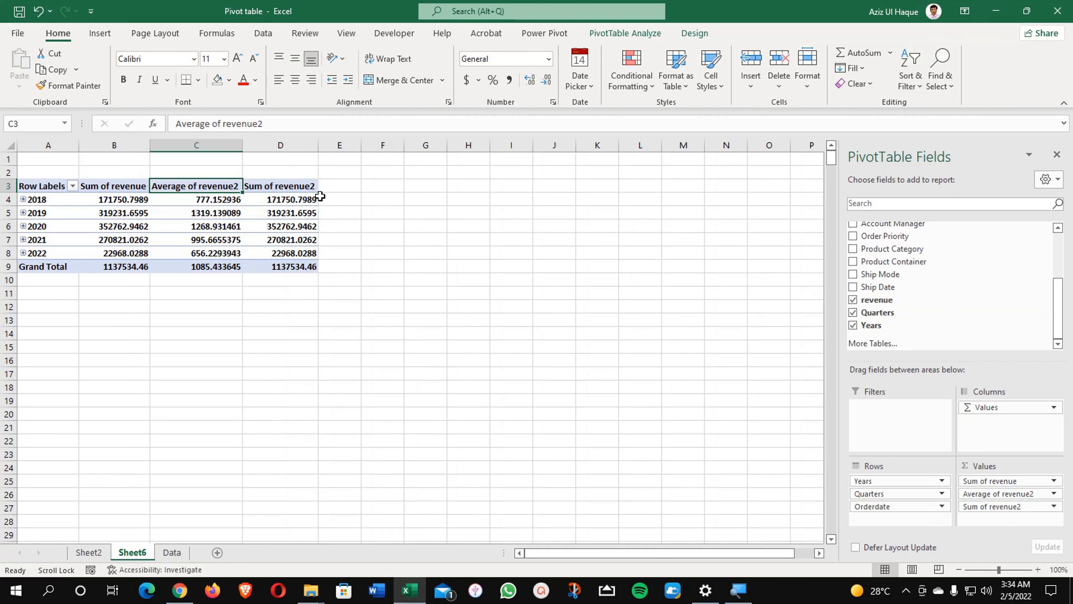
{"action": "left_click", "coordinate": [294, 185]}
{"action": "right_click", "coordinate": [298, 186]}
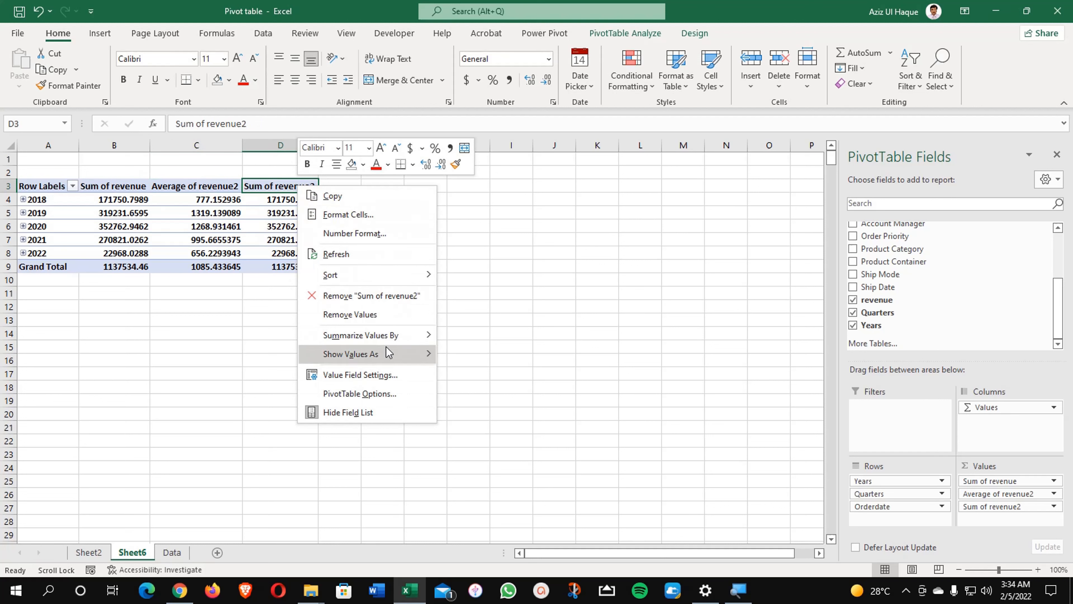
{"action": "left_click", "coordinate": [393, 379]}
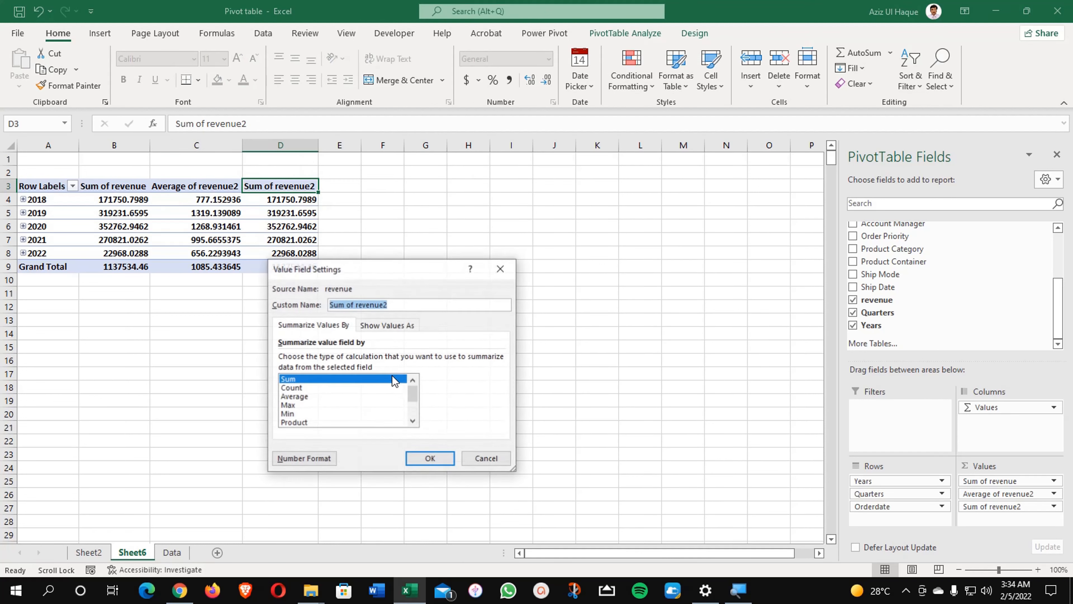
{"action": "left_click", "coordinate": [315, 387]}
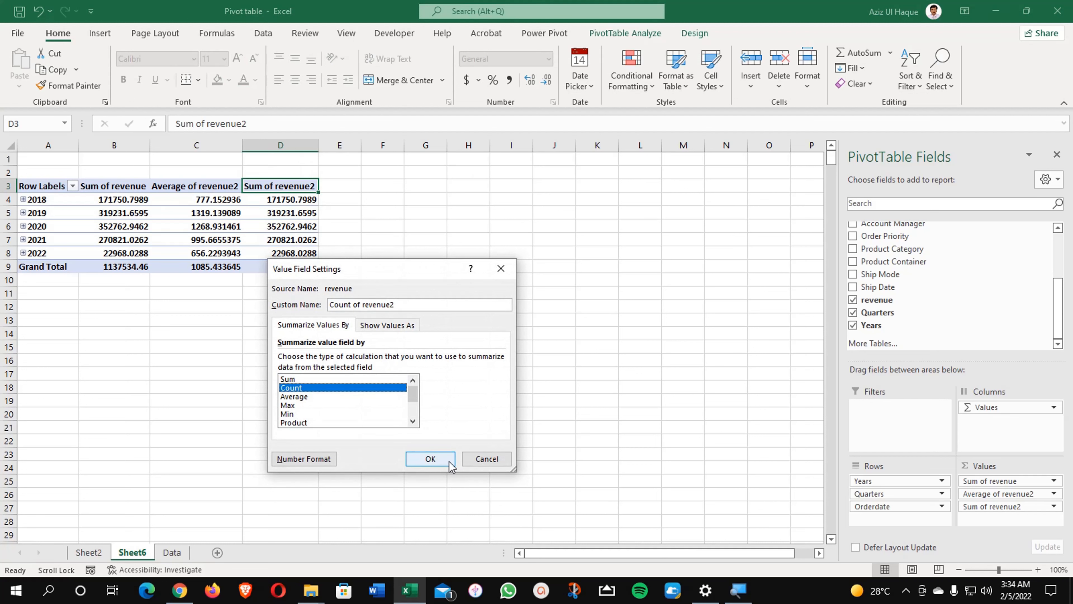
{"action": "left_click", "coordinate": [431, 459]}
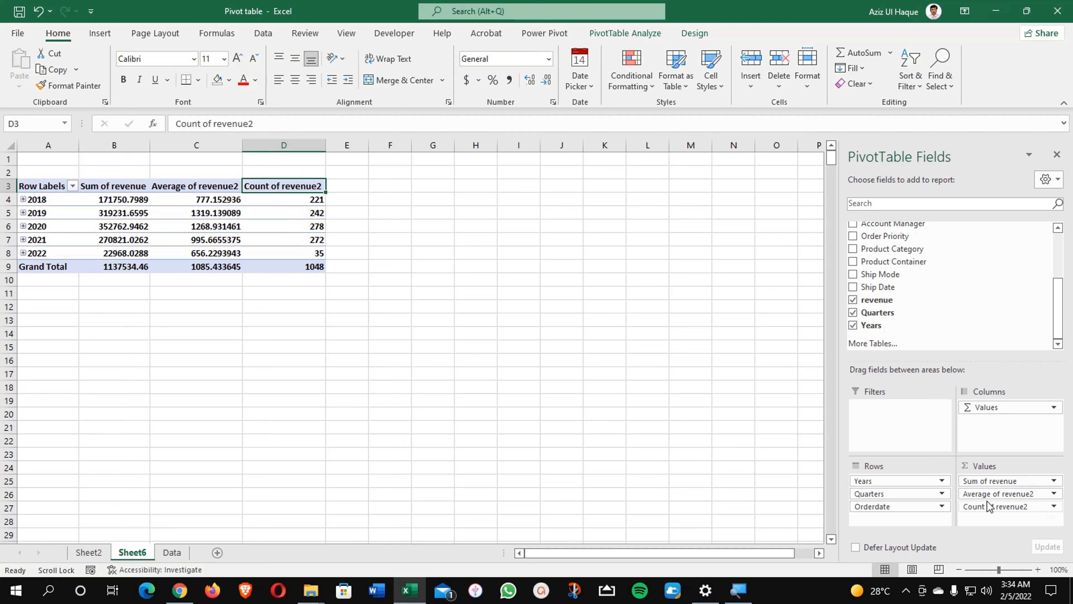
Move Count of revenue2 to first place among the pivot table's values and inspect its 2018 and 2022 counts
{"action": "left_click_drag", "start_coordinate": [992, 507], "coordinate": [978, 478]}
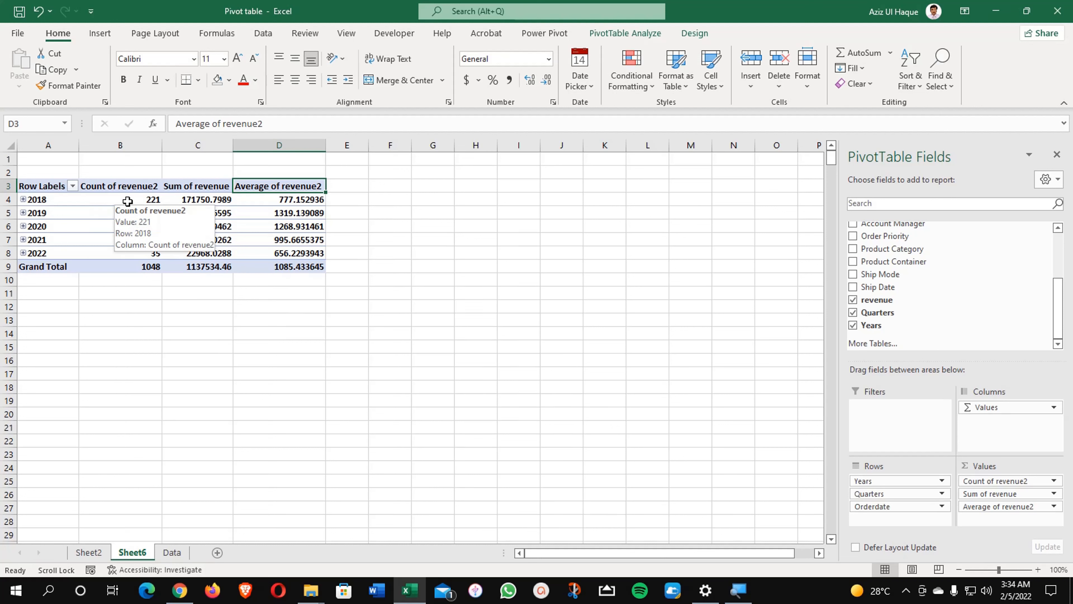
{"action": "left_click", "coordinate": [132, 201]}
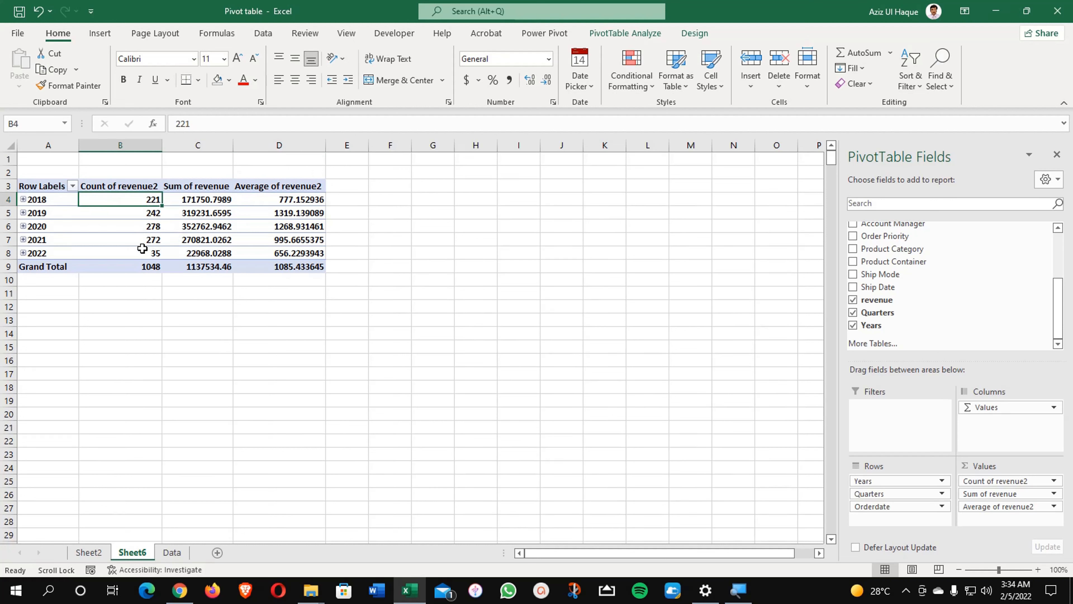
{"action": "left_click", "coordinate": [114, 254]}
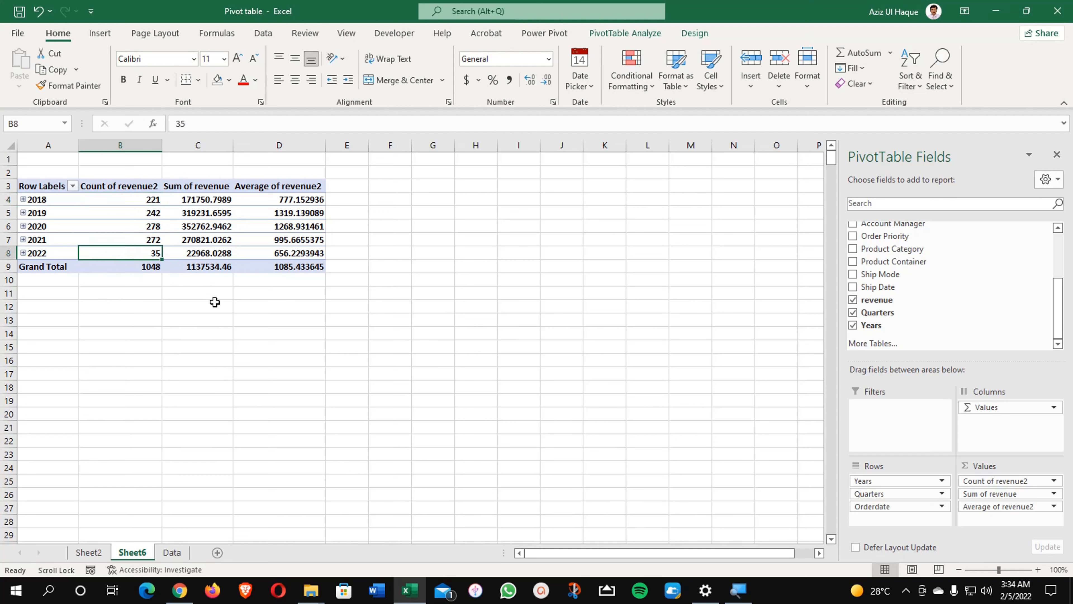
Add revenue a fourth time to the pivot table's values and open the new sum field's value settings
{"action": "left_click", "coordinate": [279, 186]}
{"action": "left_click_drag", "start_coordinate": [879, 301], "coordinate": [1014, 521]}
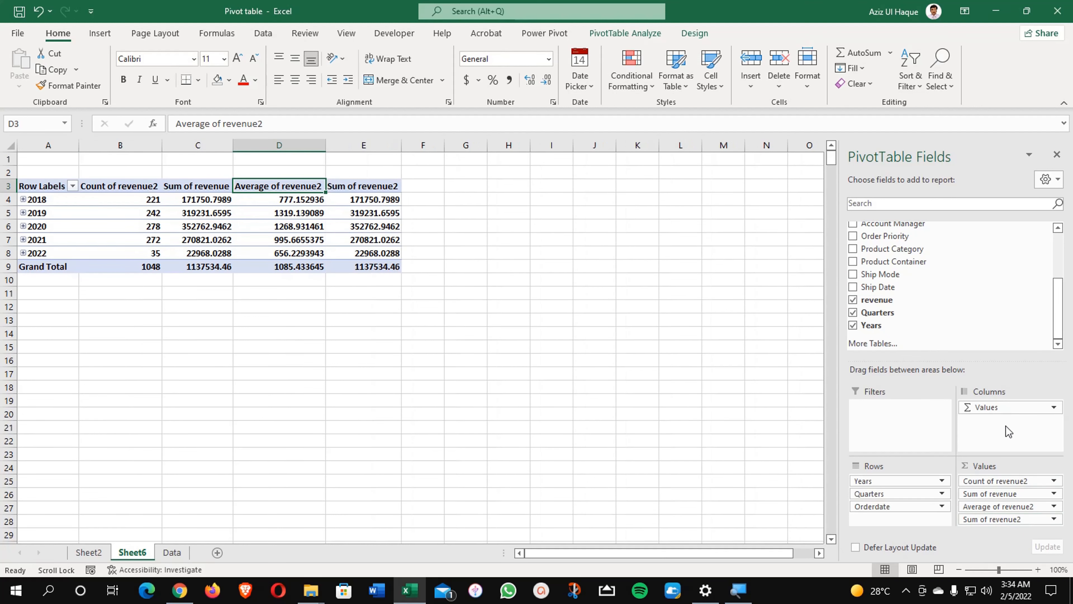
{"action": "left_click", "coordinate": [379, 187]}
{"action": "right_click", "coordinate": [379, 187]}
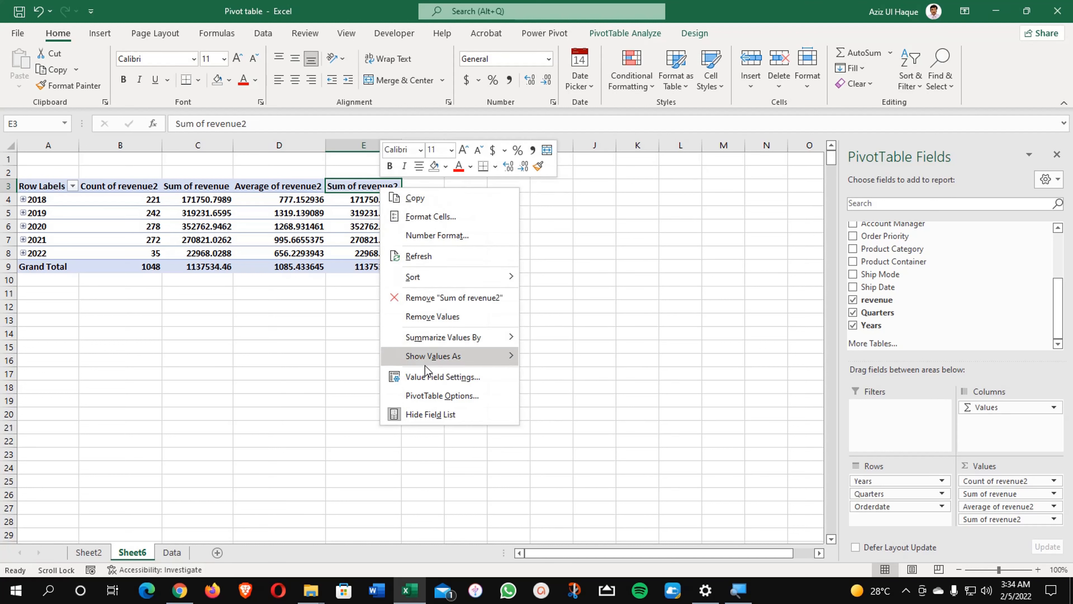
{"action": "left_click", "coordinate": [440, 384]}
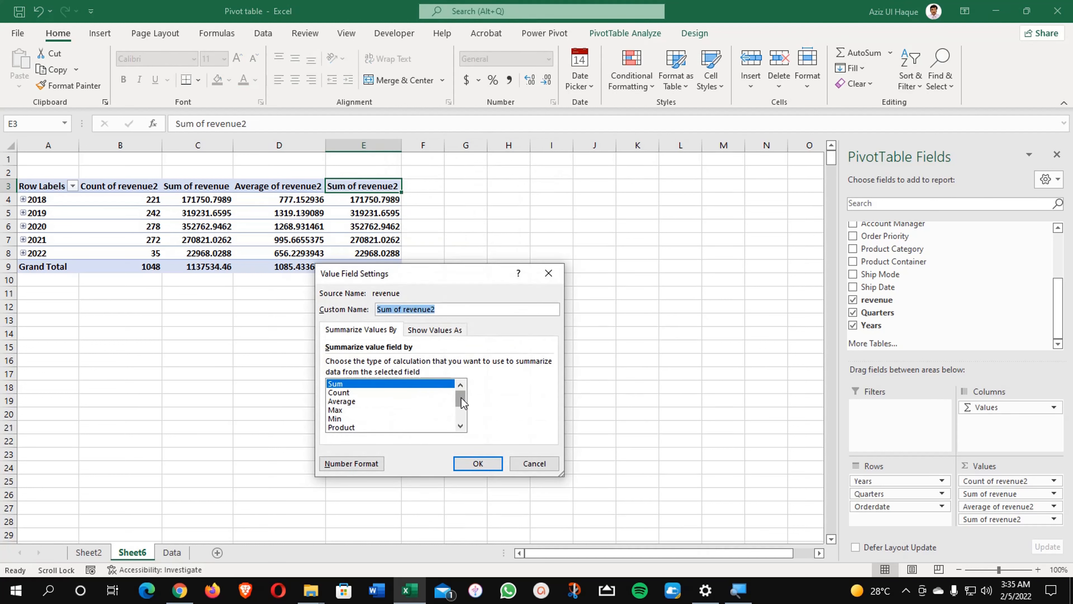
{"action": "mouse_move", "coordinate": [461, 398]}
{"action": "left_mouse_down"}
{"action": "mouse_move", "coordinate": [460, 419]}
{"action": "mouse_move", "coordinate": [461, 392]}
{"action": "left_mouse_up"}
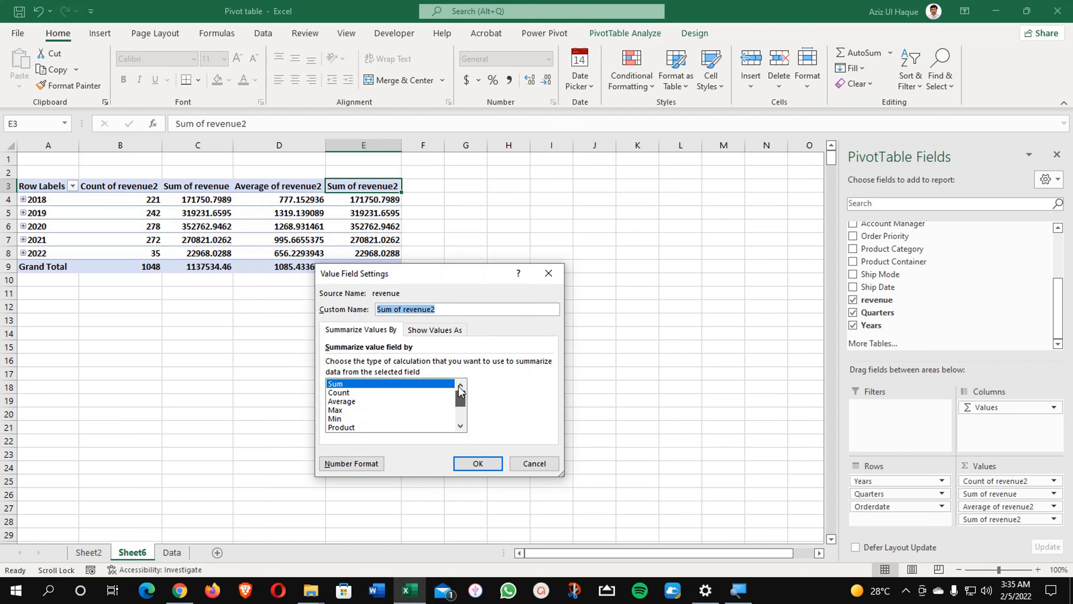
Show the fourth revenue field's values as % of Grand Total and name the field "% of Grand Total"
{"action": "left_click", "coordinate": [435, 330]}
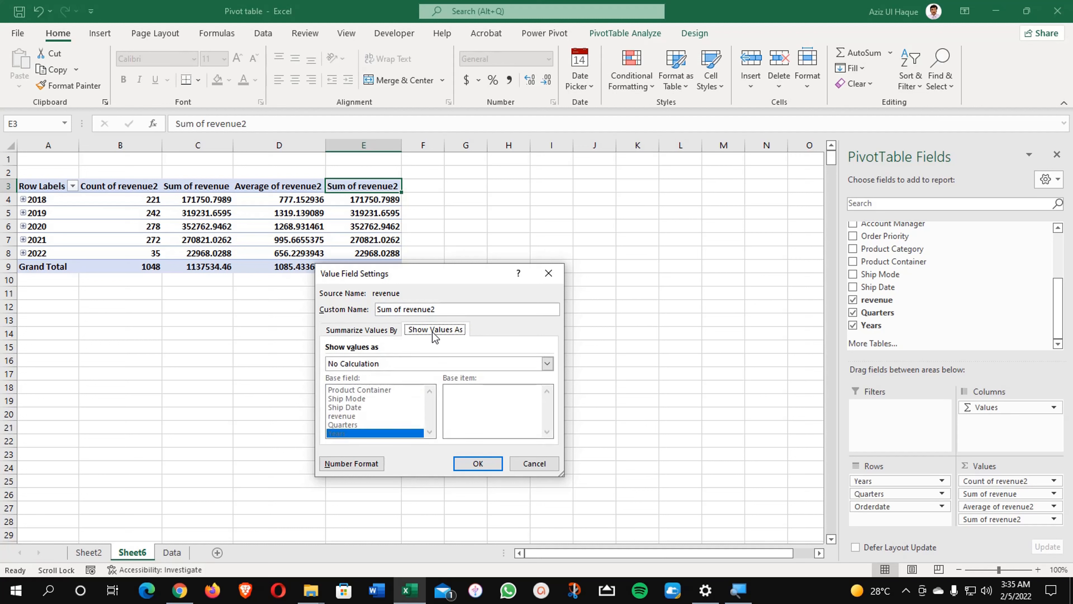
{"action": "left_click_drag", "start_coordinate": [437, 282], "coordinate": [554, 270]}
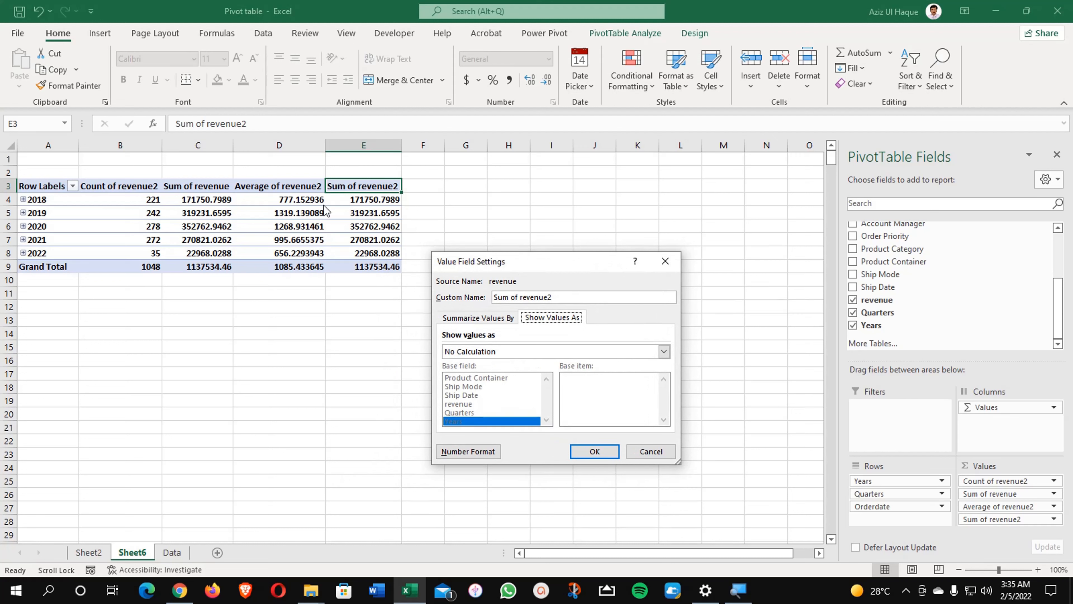
{"action": "left_click", "coordinate": [535, 352]}
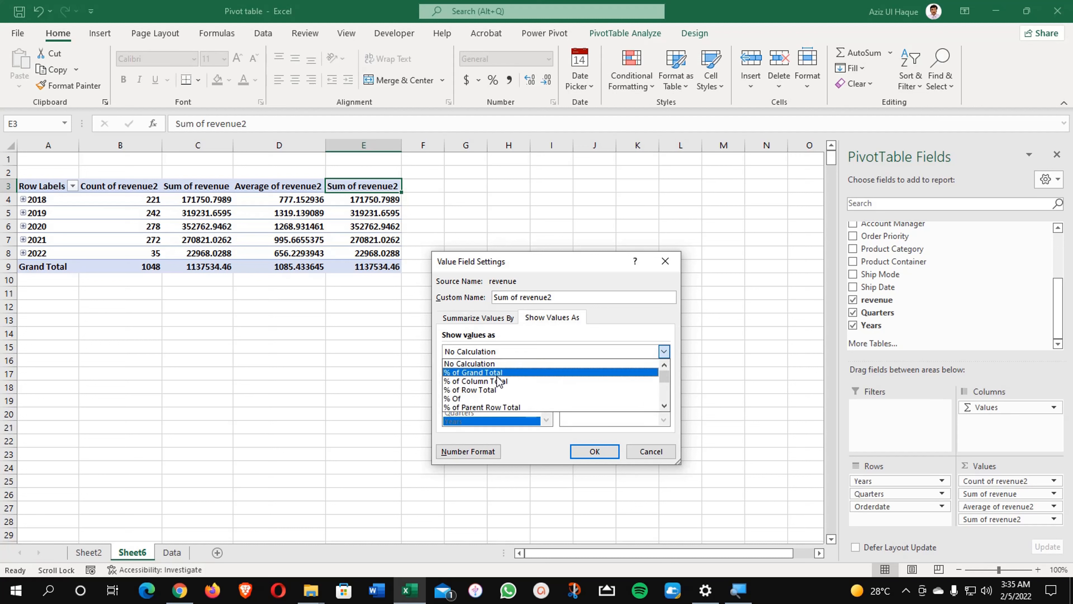
{"action": "left_click", "coordinate": [466, 373]}
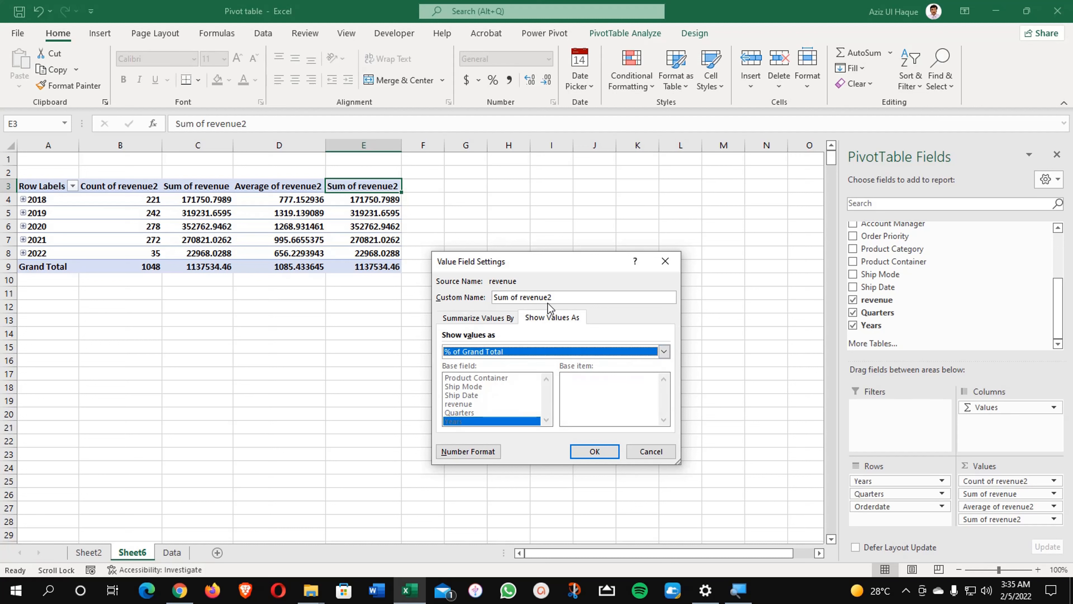
{"action": "left_click_drag", "start_coordinate": [553, 297], "coordinate": [441, 297]}
{"action": "type", "text": "%"}
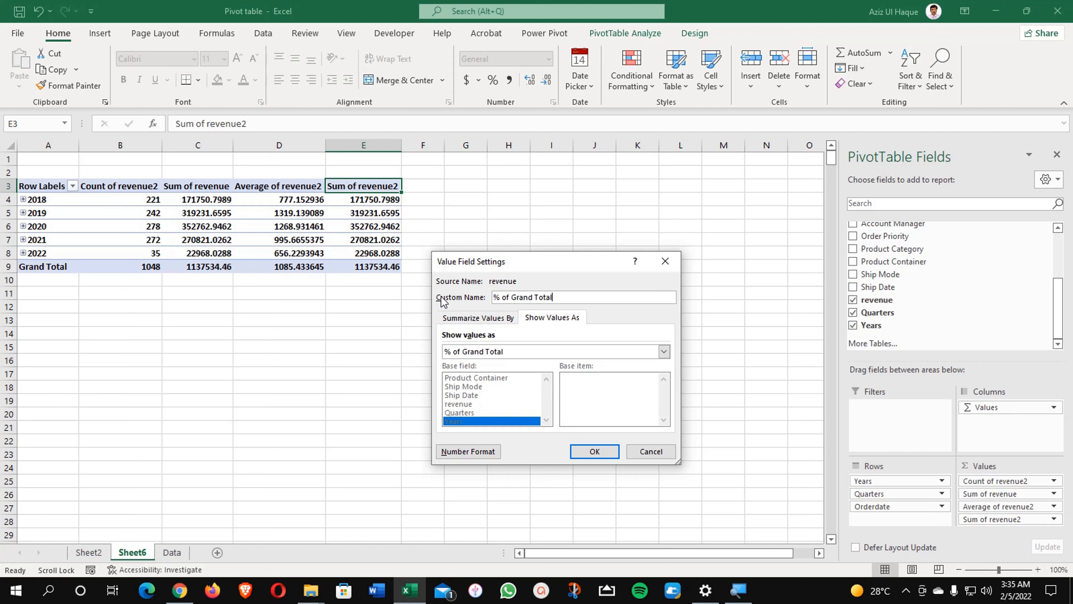
{"action": "type", "text": "of Grand Total"}
{"action": "left_click", "coordinate": [590, 449]}
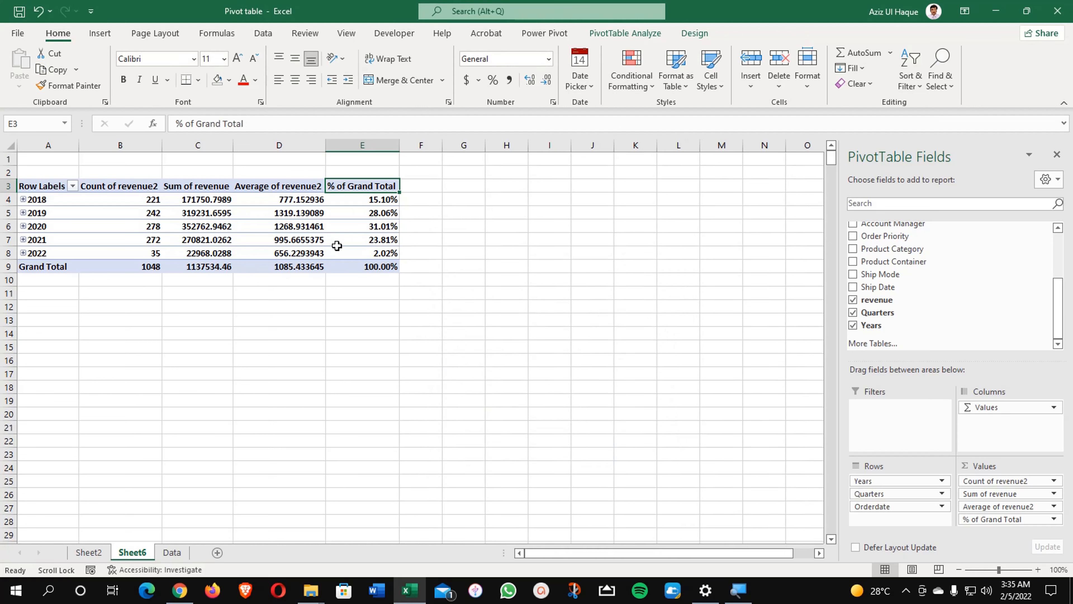
Expand 2018 to examine its quarterly percentages of the grand total, and collapse the year again
{"action": "left_click", "coordinate": [23, 200]}
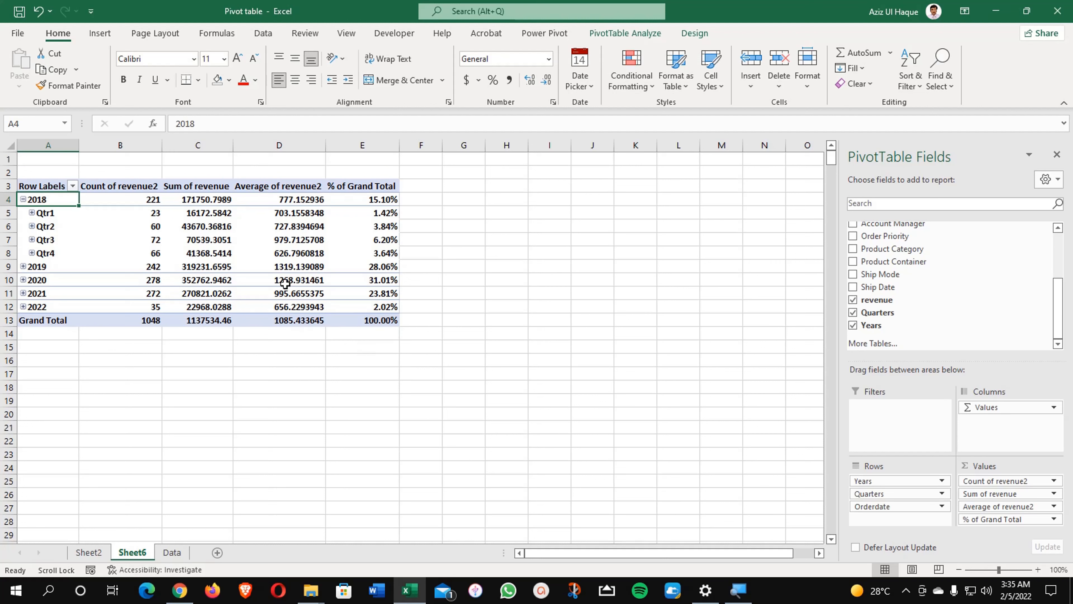
{"action": "mouse_move", "coordinate": [289, 282]}
{"action": "mouse_move", "coordinate": [364, 237]}
{"action": "left_click", "coordinate": [24, 200]}
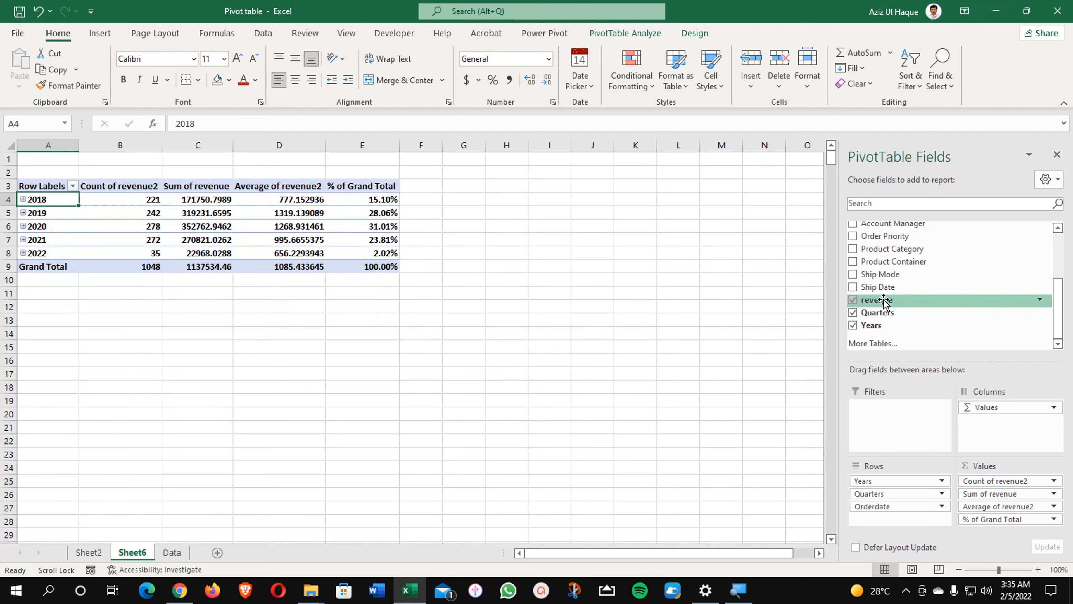
Add revenue a fifth time to the pivot table's values and open the new sum field's value settings
{"action": "left_click_drag", "start_coordinate": [881, 301], "coordinate": [1009, 520]}
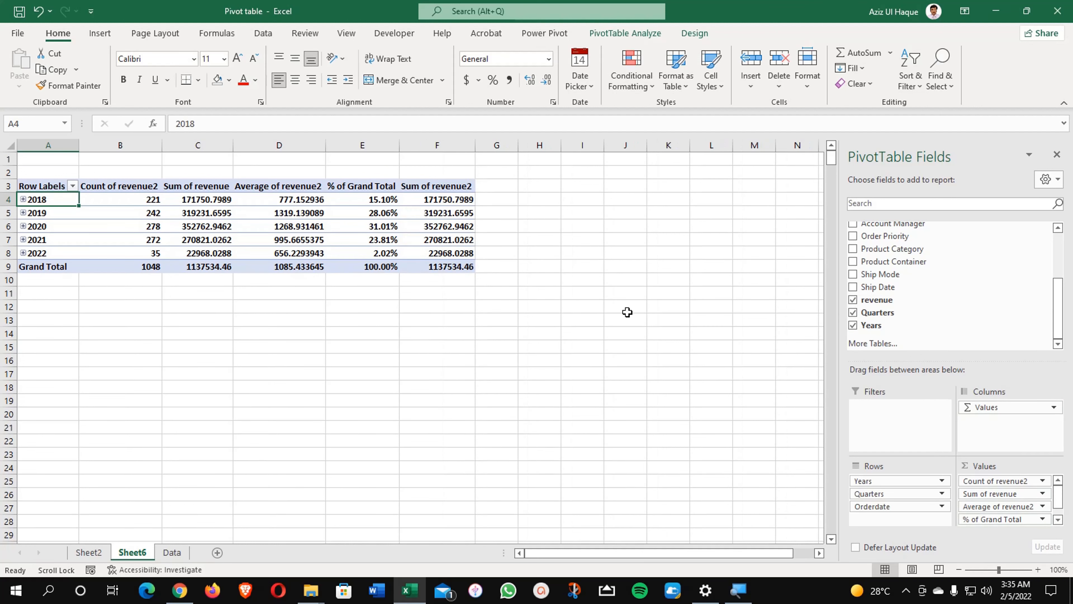
{"action": "left_click", "coordinate": [452, 186]}
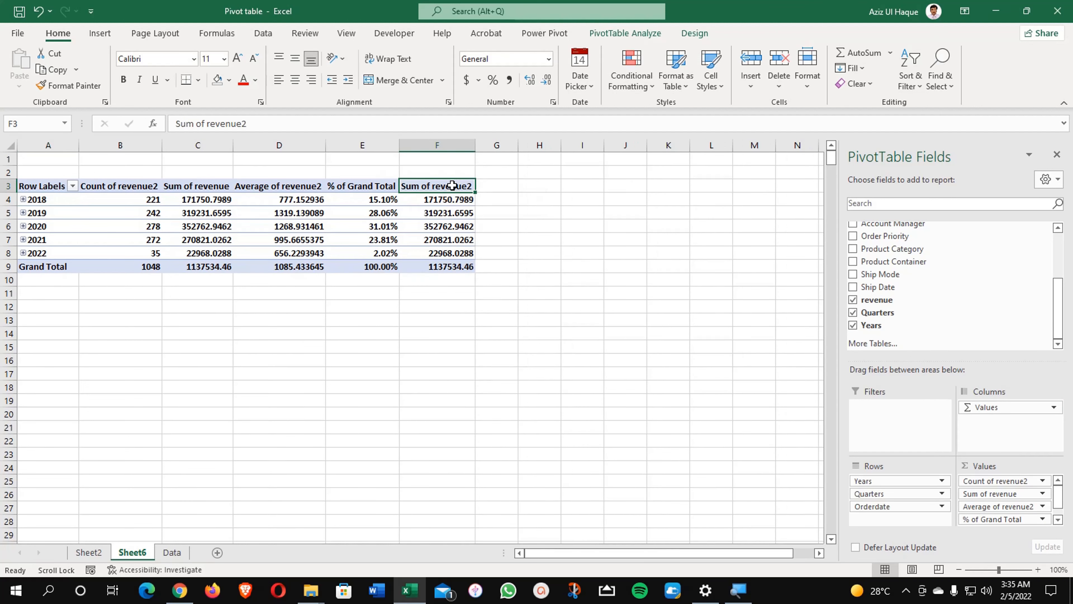
{"action": "right_click", "coordinate": [452, 185]}
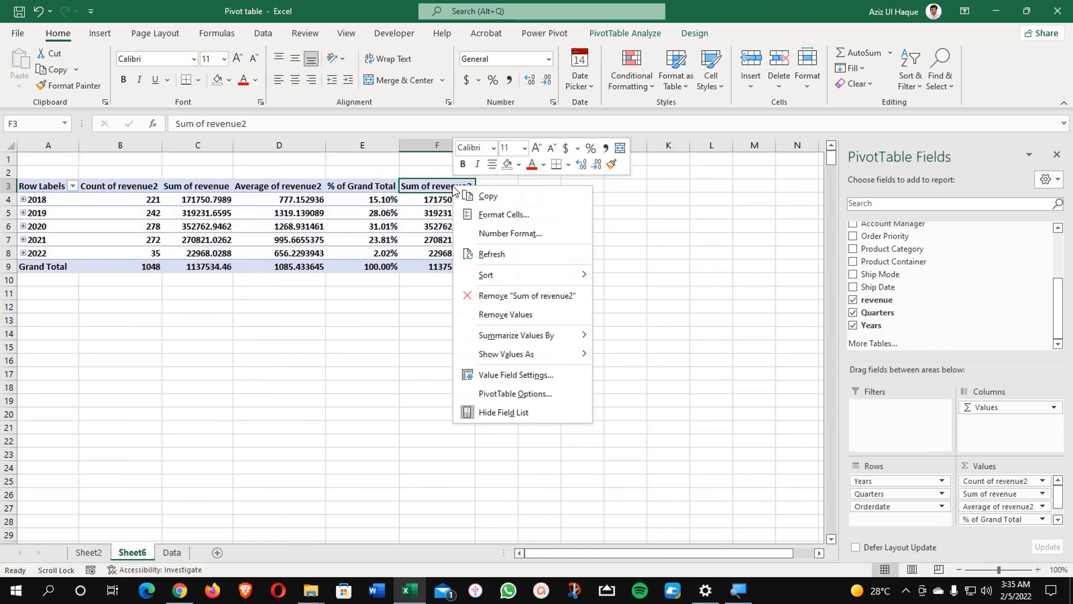
{"action": "left_click", "coordinate": [513, 375]}
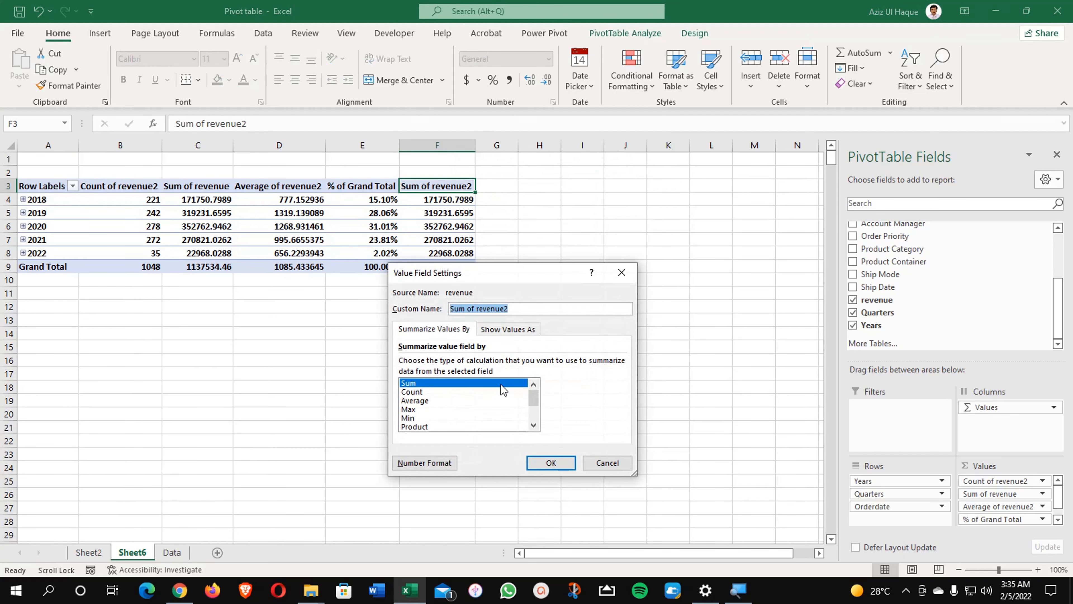
Show the fifth revenue field's values as % of Parent Row Total and name the field "% to Parent Row"
{"action": "left_click", "coordinate": [509, 329]}
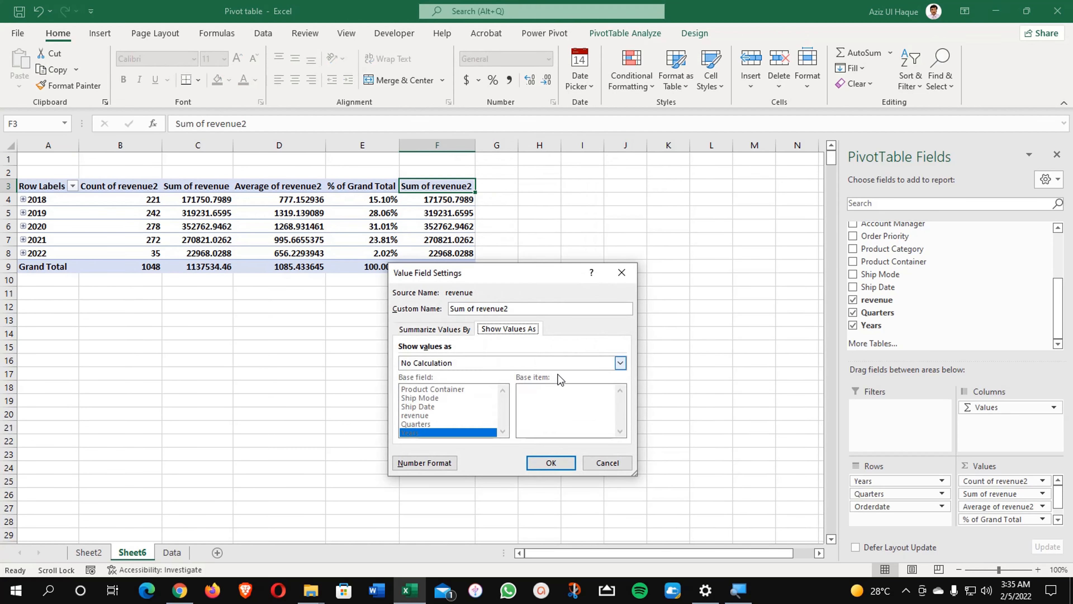
{"action": "left_click", "coordinate": [621, 363]}
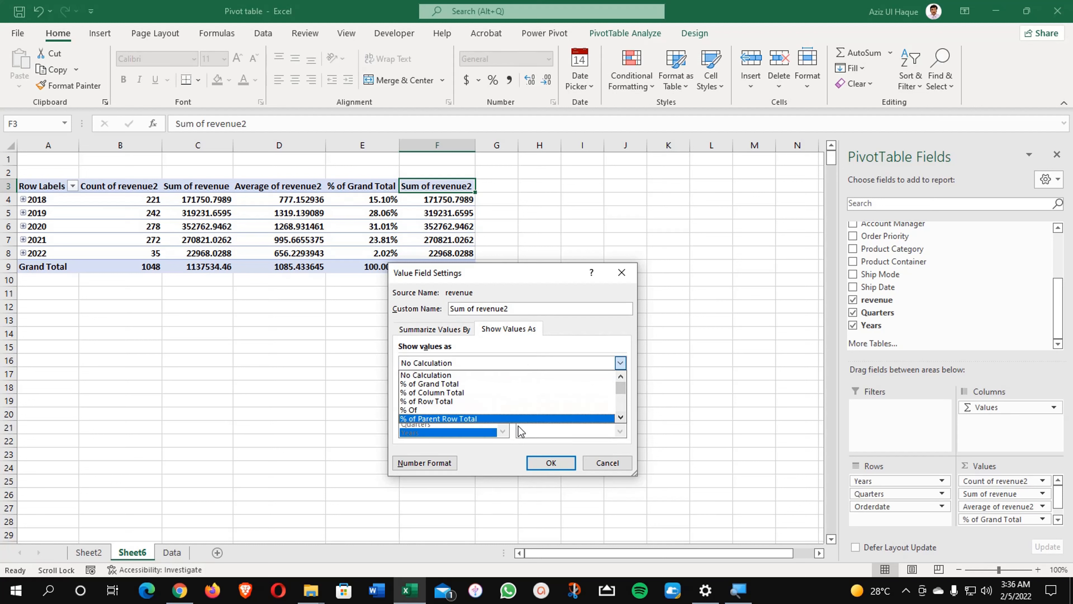
{"action": "left_click", "coordinate": [460, 417]}
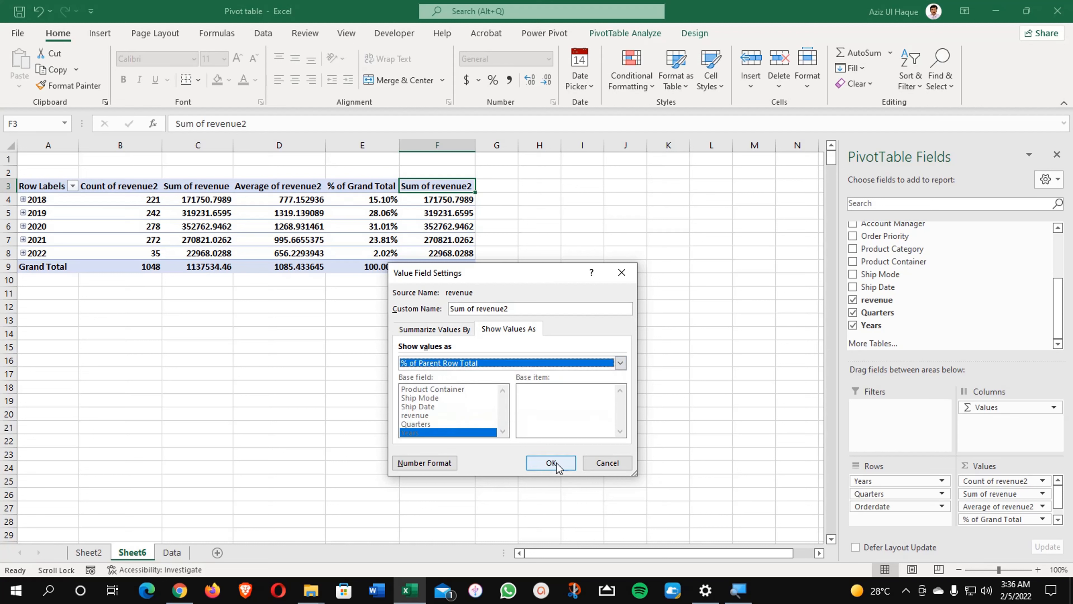
{"action": "left_click_drag", "start_coordinate": [521, 308], "coordinate": [438, 313]}
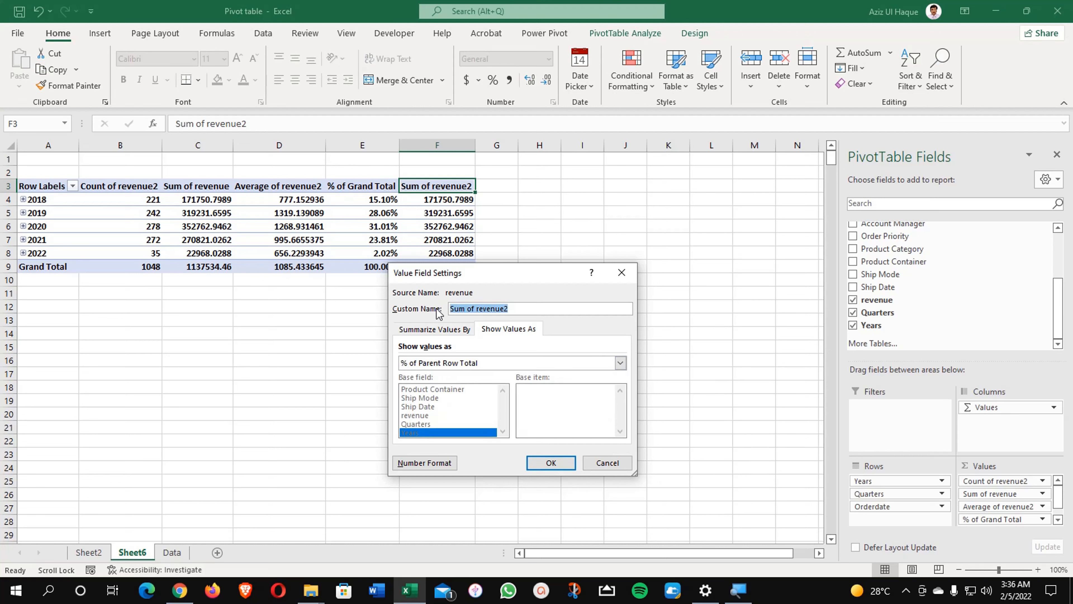
{"action": "type", "text": "% to Parent Row"}
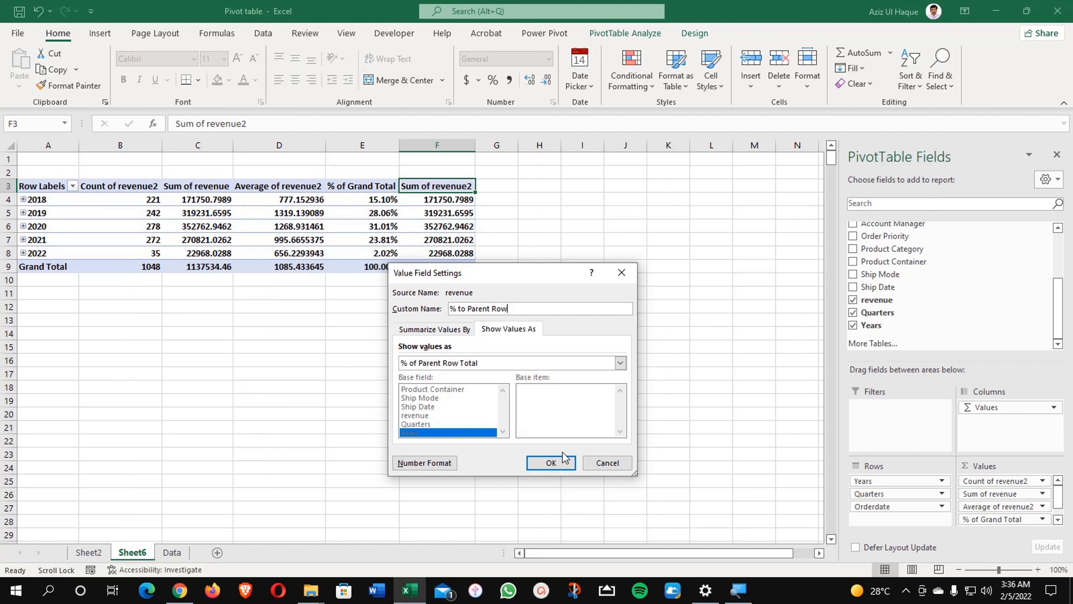
{"action": "left_click", "coordinate": [563, 463]}
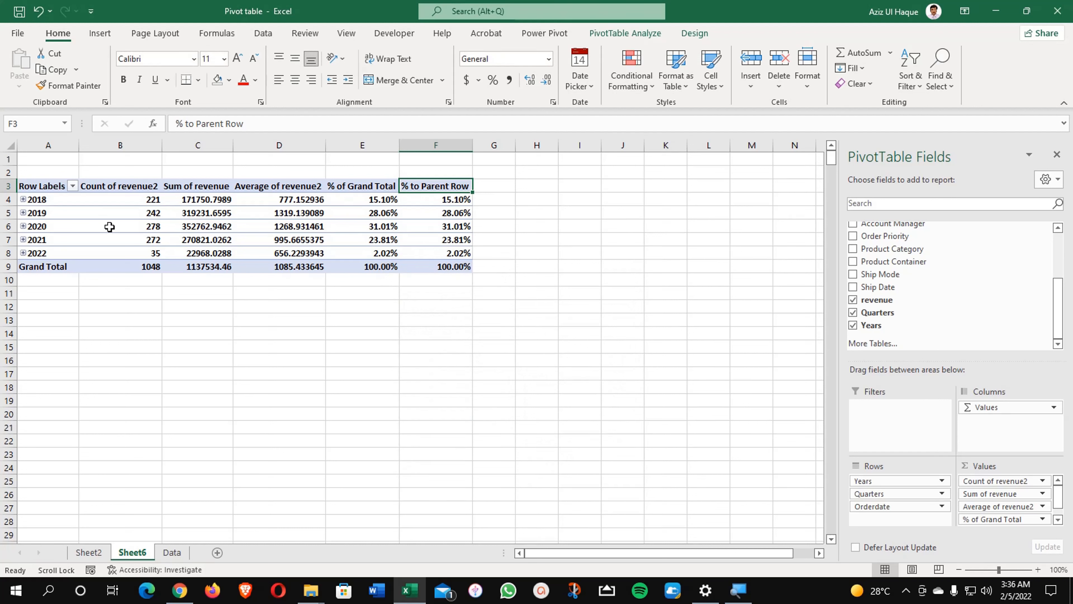
Expand 2018 and its Qtr1, Qtr2 and Qtr3 to examine the parent row percentages, and collapse the quarters
{"action": "left_click", "coordinate": [23, 200]}
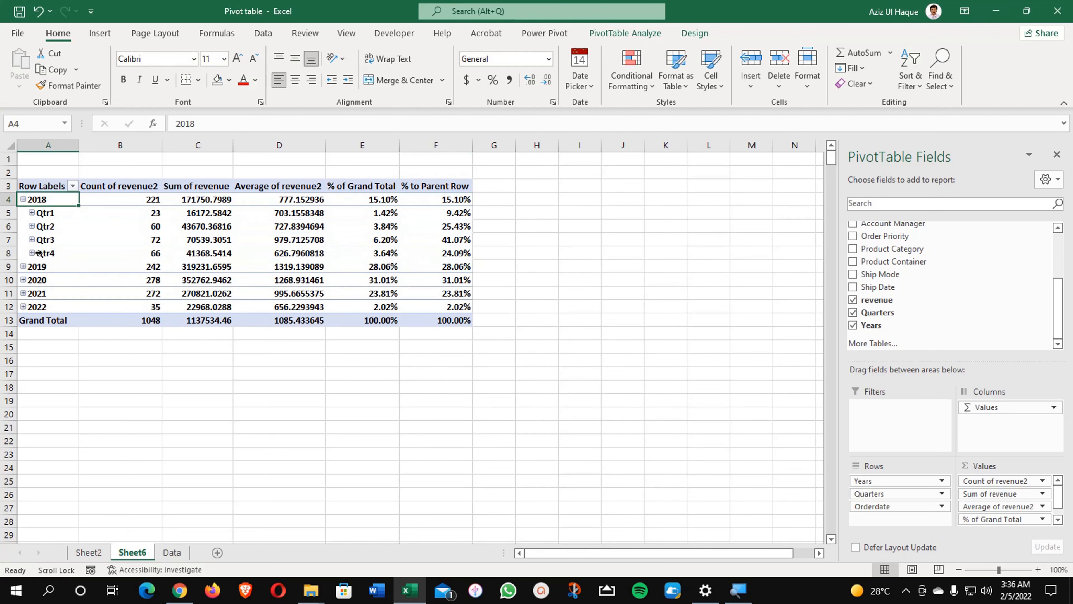
{"action": "left_click", "coordinate": [32, 213]}
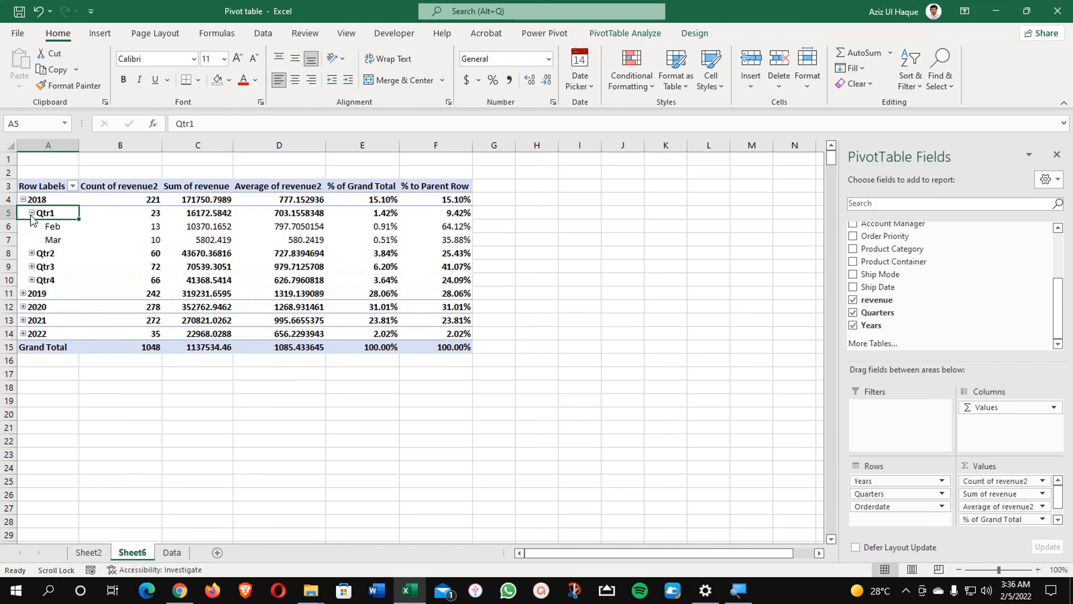
{"action": "left_click", "coordinate": [31, 253]}
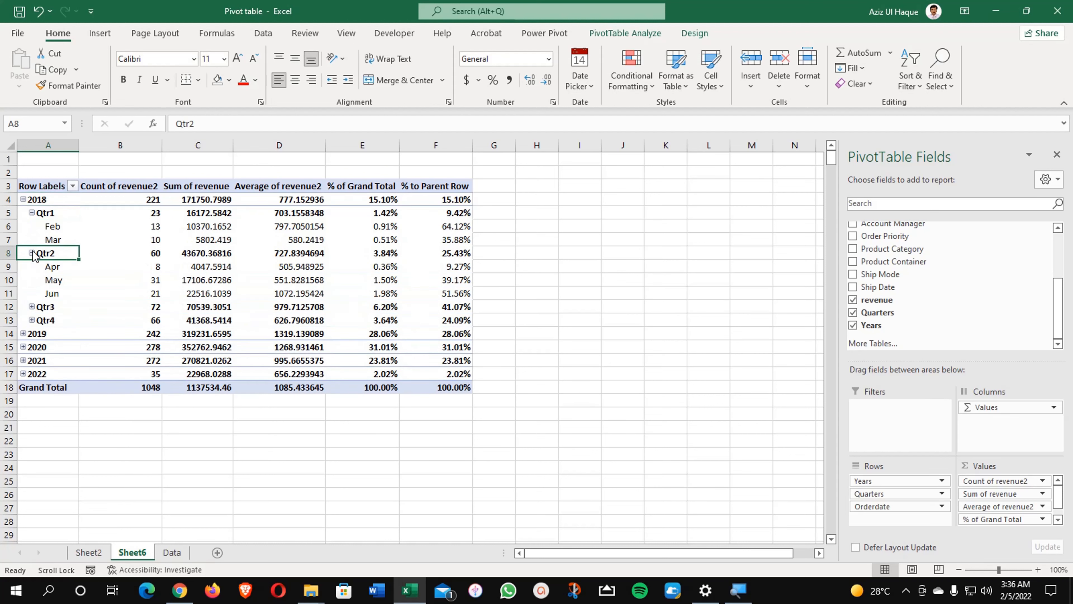
{"action": "left_click", "coordinate": [32, 306]}
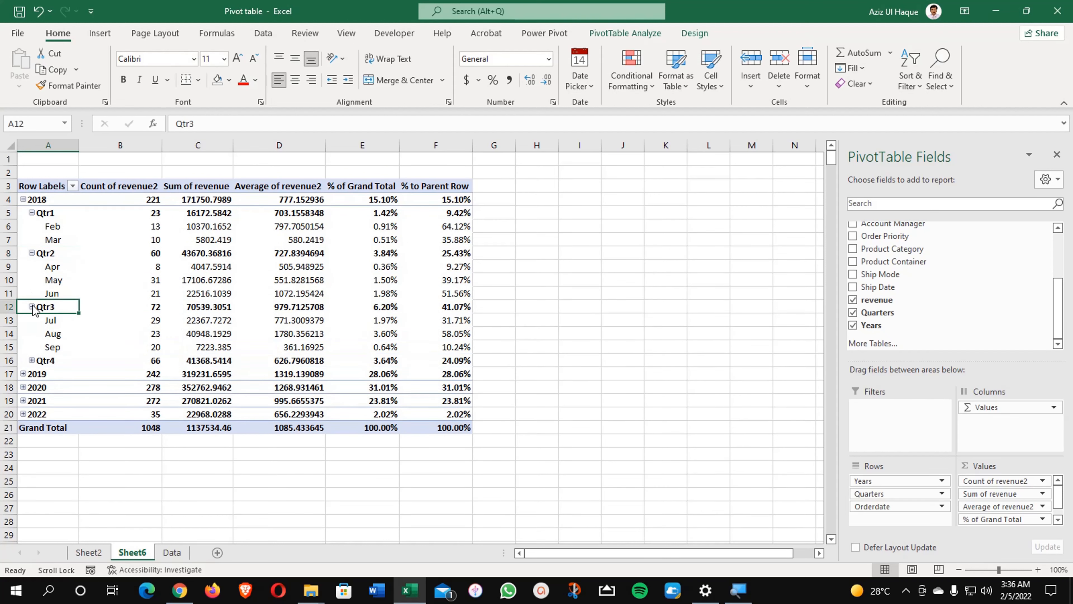
{"action": "left_click", "coordinate": [32, 213]}
{"action": "left_click", "coordinate": [31, 226]}
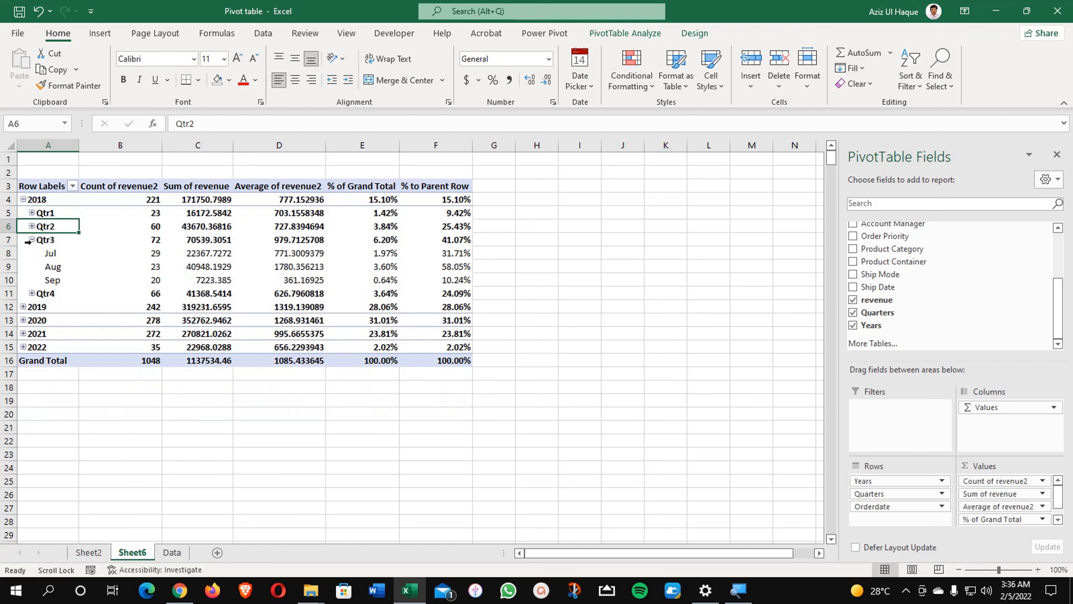
{"action": "left_click", "coordinate": [32, 240]}
Remove Quarters from the row date grouping, keeping only Months and Years
{"action": "right_click", "coordinate": [44, 213]}
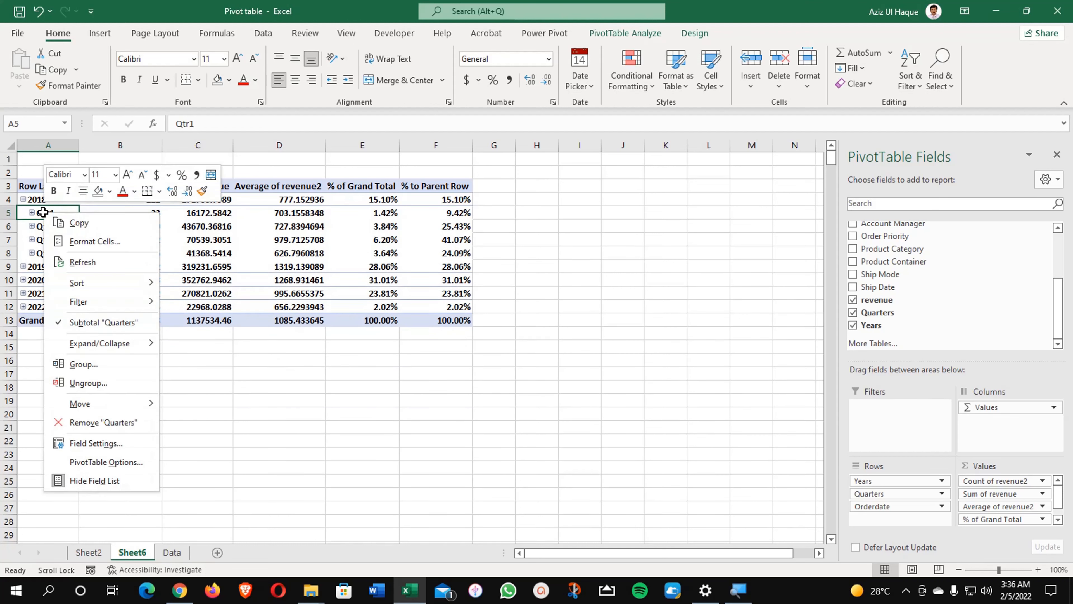
{"action": "left_click", "coordinate": [93, 364]}
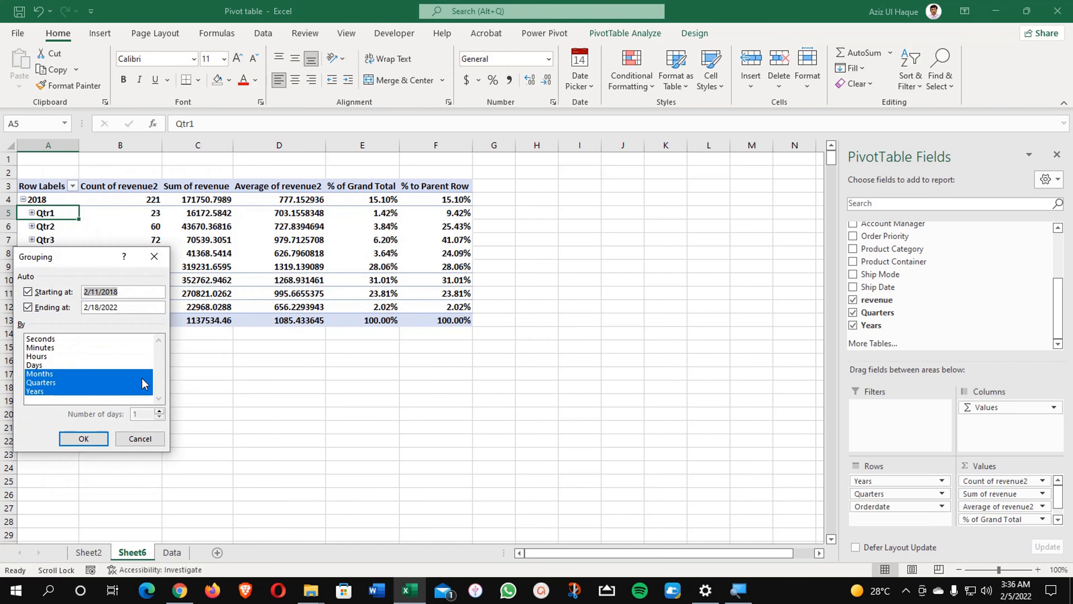
{"action": "left_click", "coordinate": [50, 384]}
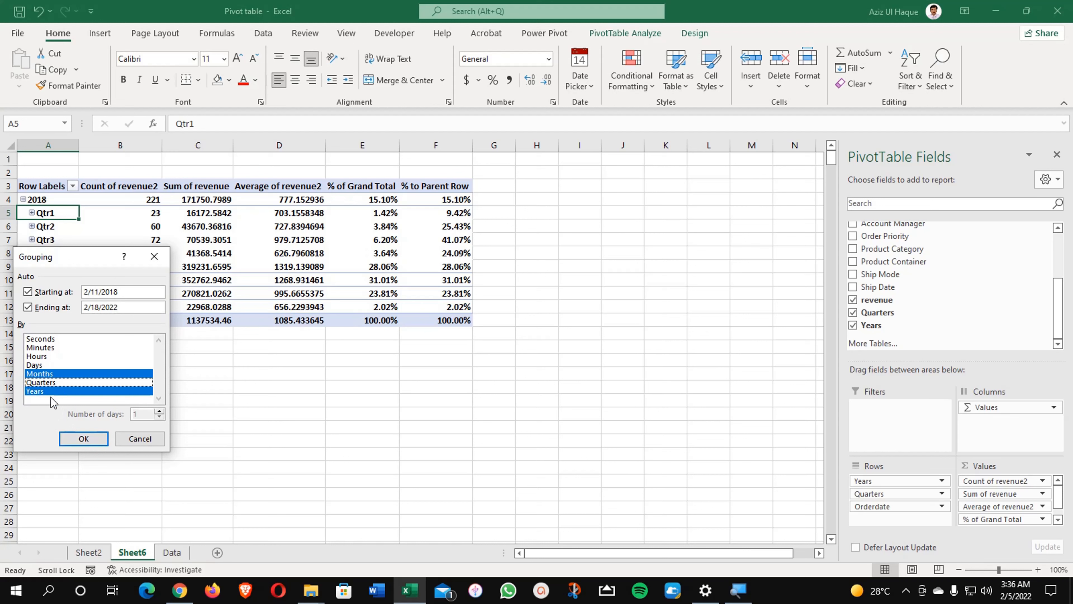
{"action": "left_click", "coordinate": [83, 439]}
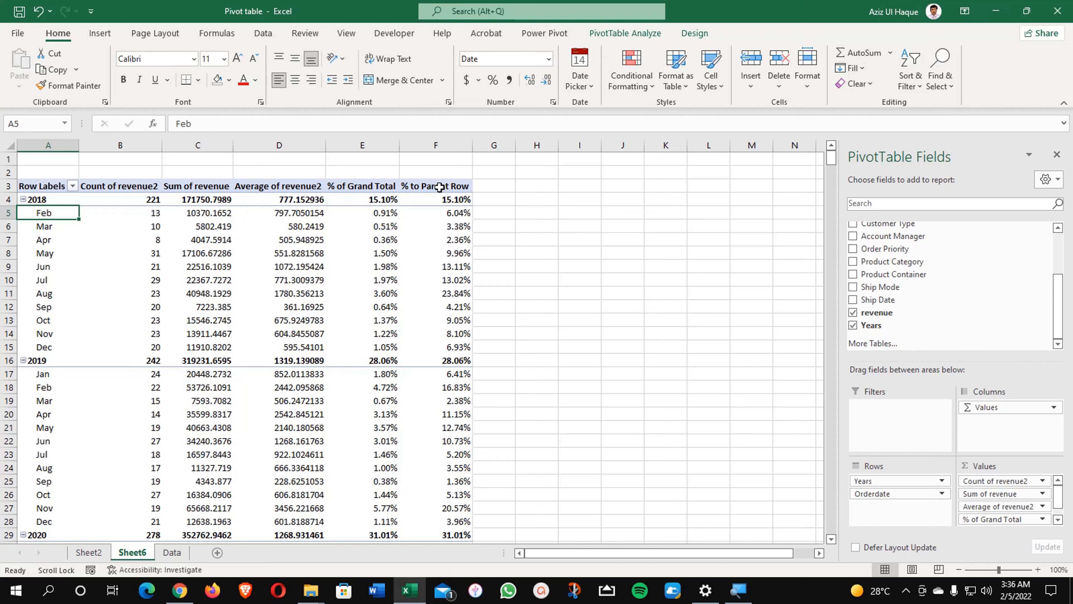
Add revenue a sixth time to the pivot table's values and open the new sum field's Show Values As settings
{"action": "left_click_drag", "start_coordinate": [890, 315], "coordinate": [1027, 530]}
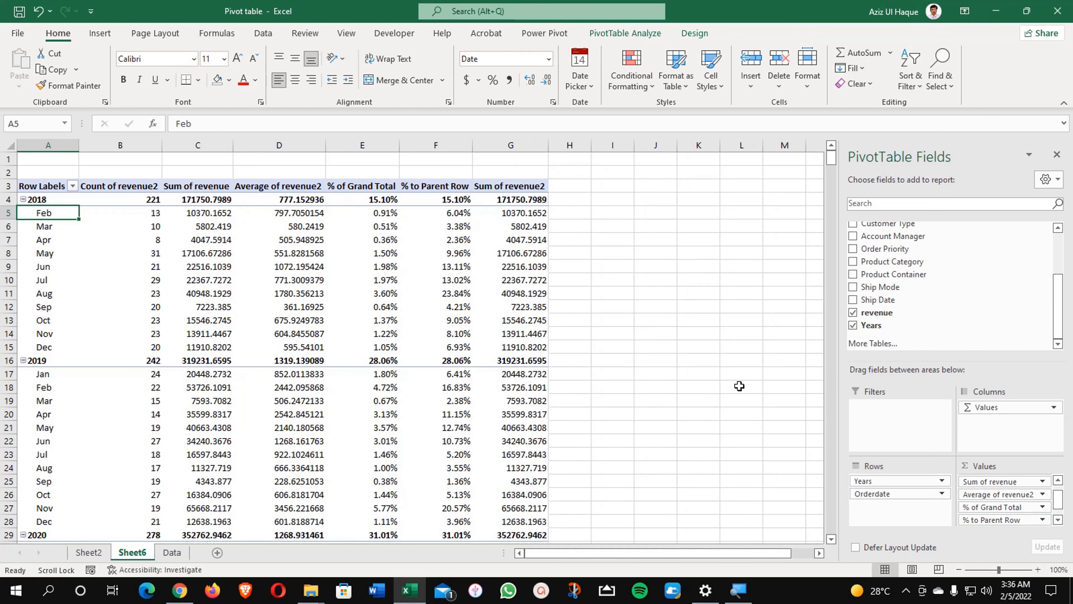
{"action": "left_click", "coordinate": [507, 186]}
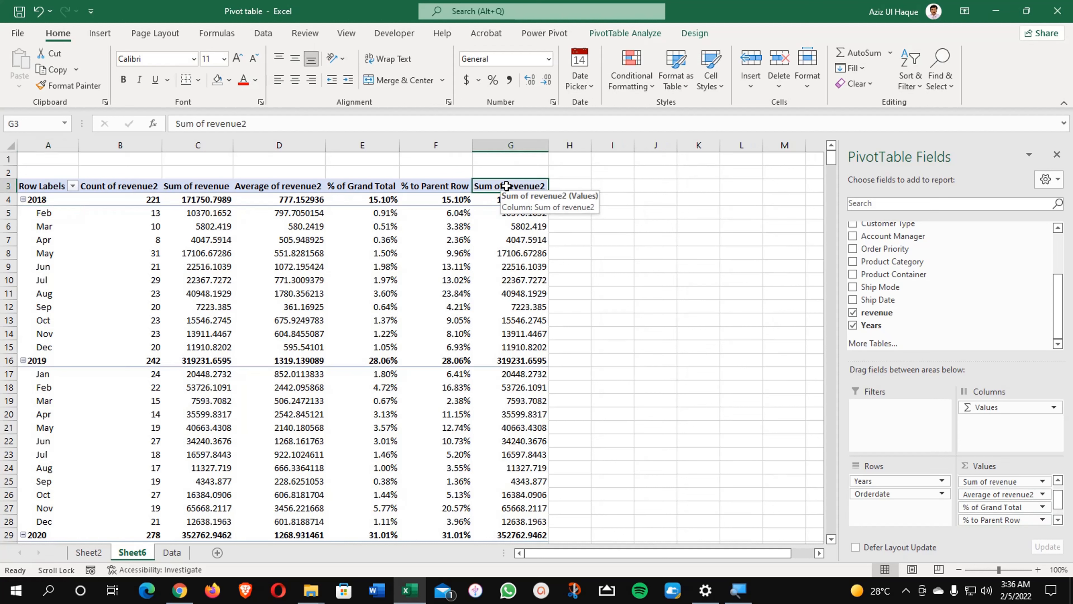
{"action": "right_click", "coordinate": [507, 187]}
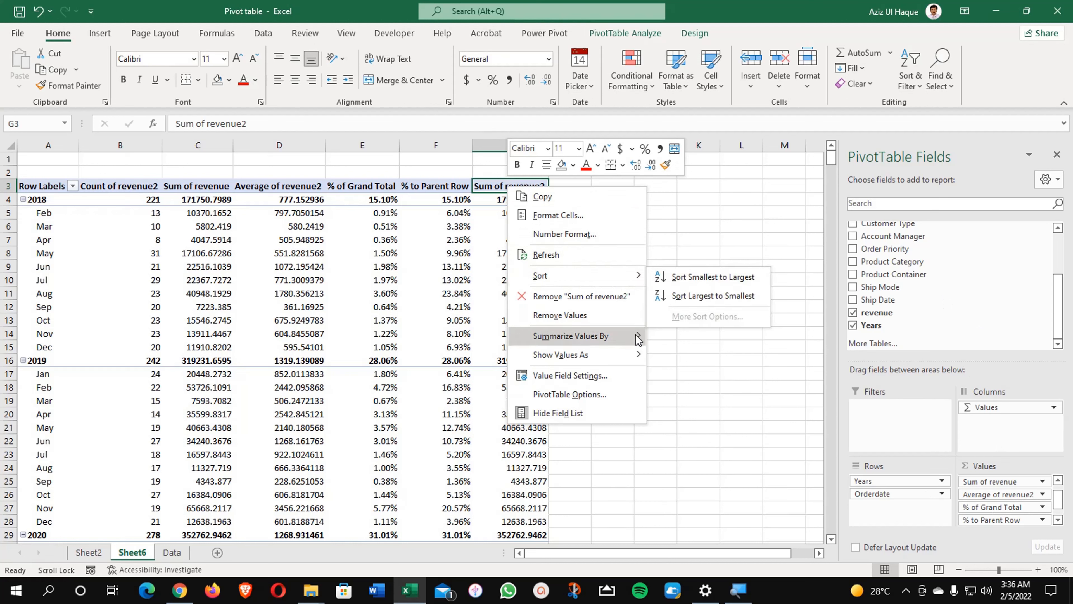
{"action": "left_click", "coordinate": [600, 376]}
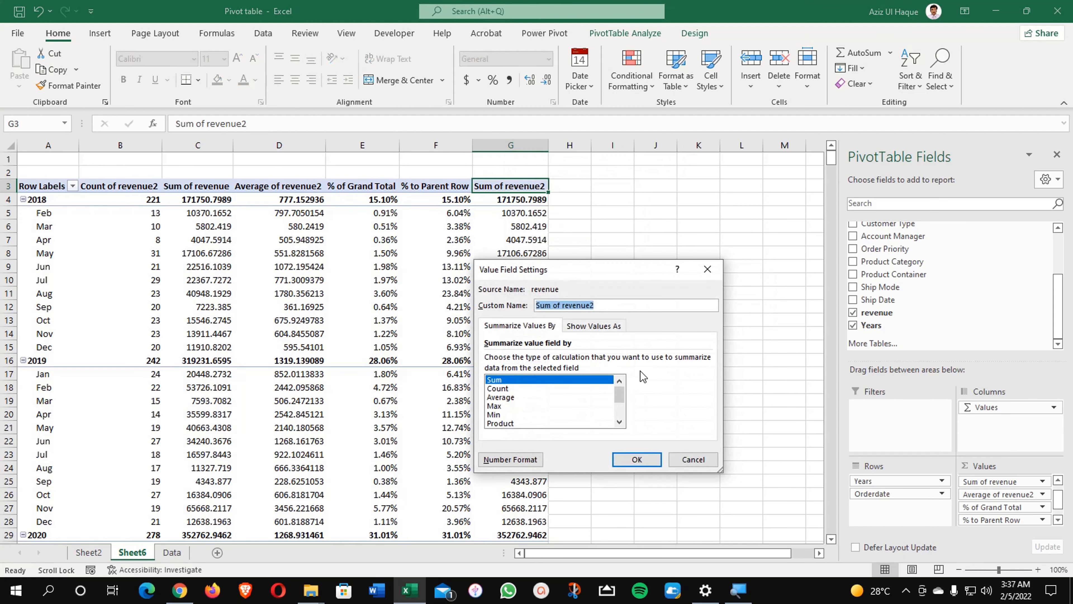
{"action": "left_click", "coordinate": [608, 331]}
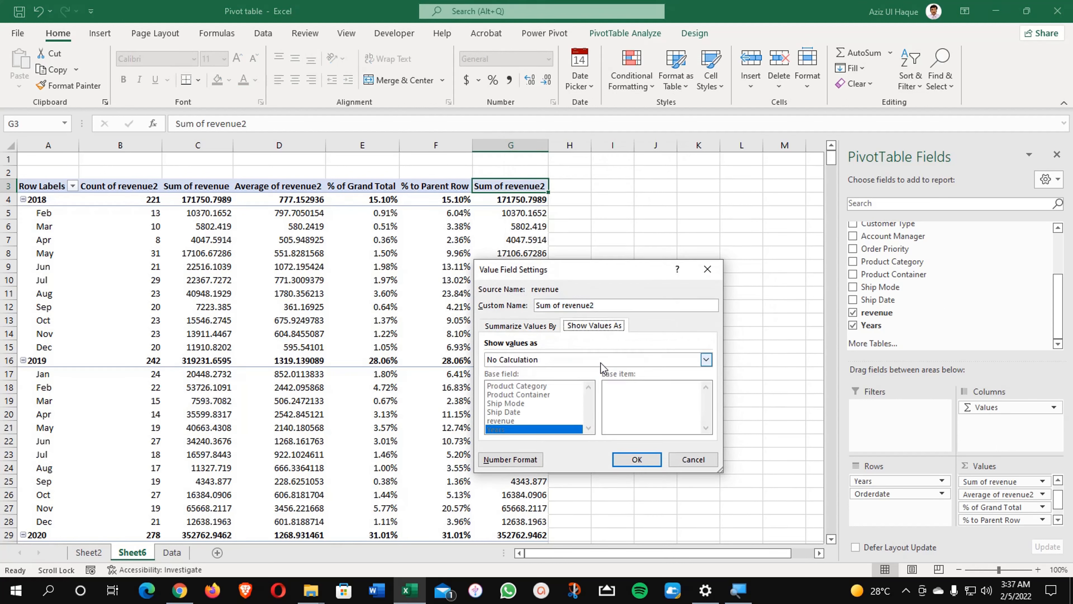
Show the sixth revenue field's values as Difference From, with Years as base field and (previous) as base item, and inspect the 2018 and 2019 results
{"action": "left_click", "coordinate": [706, 359]}
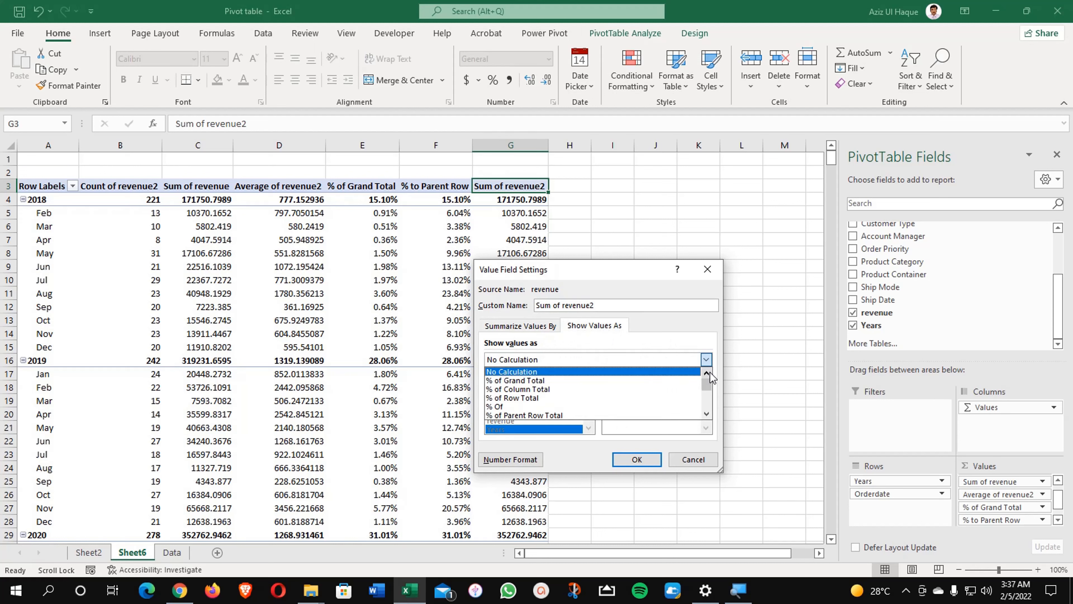
{"action": "left_click_drag", "start_coordinate": [709, 381], "coordinate": [708, 396]}
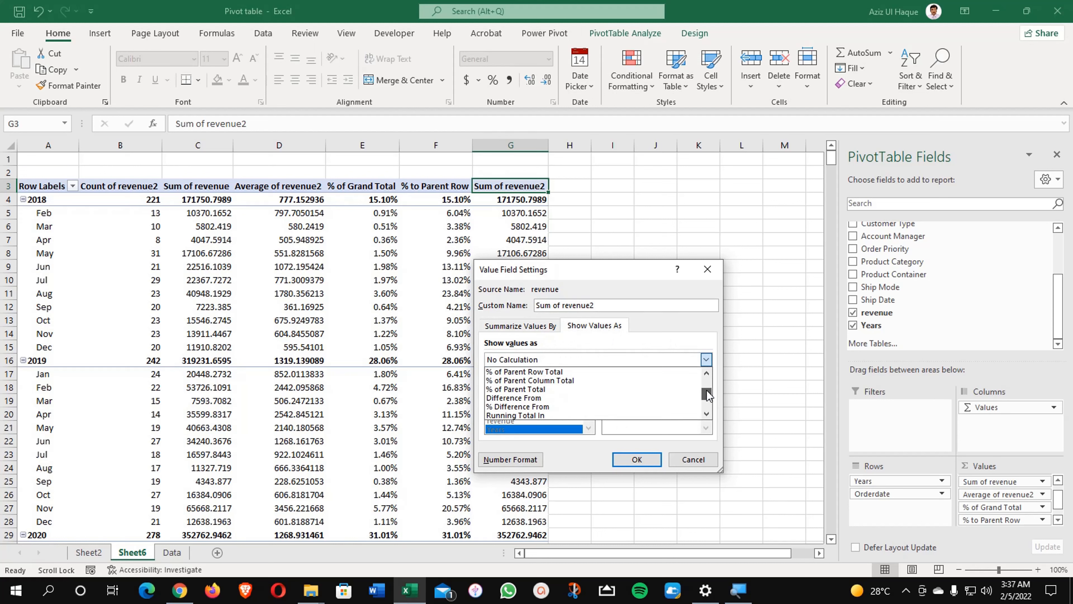
{"action": "left_click", "coordinate": [580, 398]}
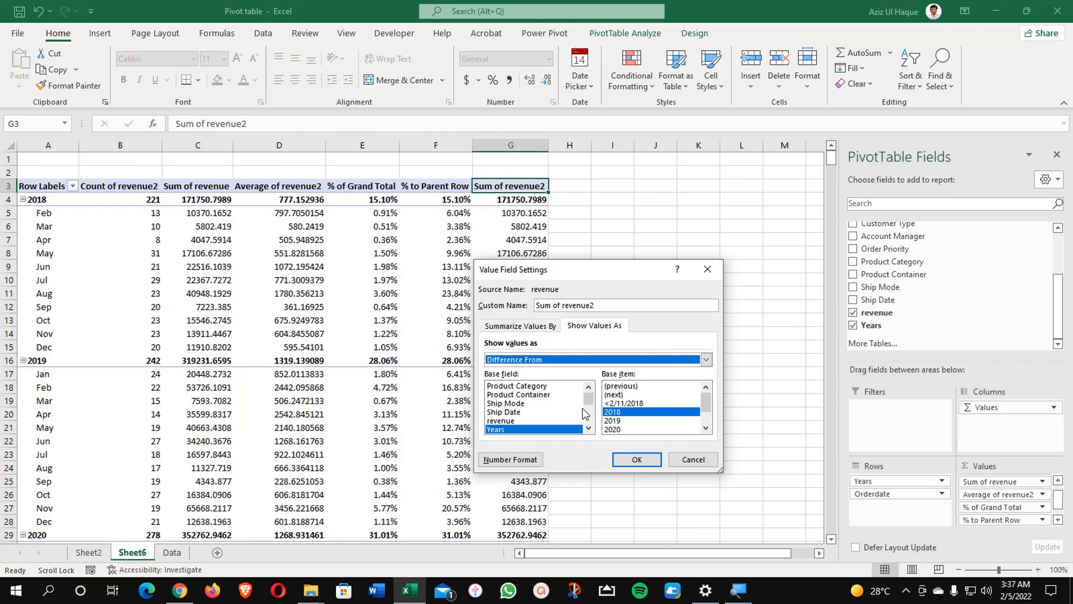
{"action": "left_click", "coordinate": [630, 386]}
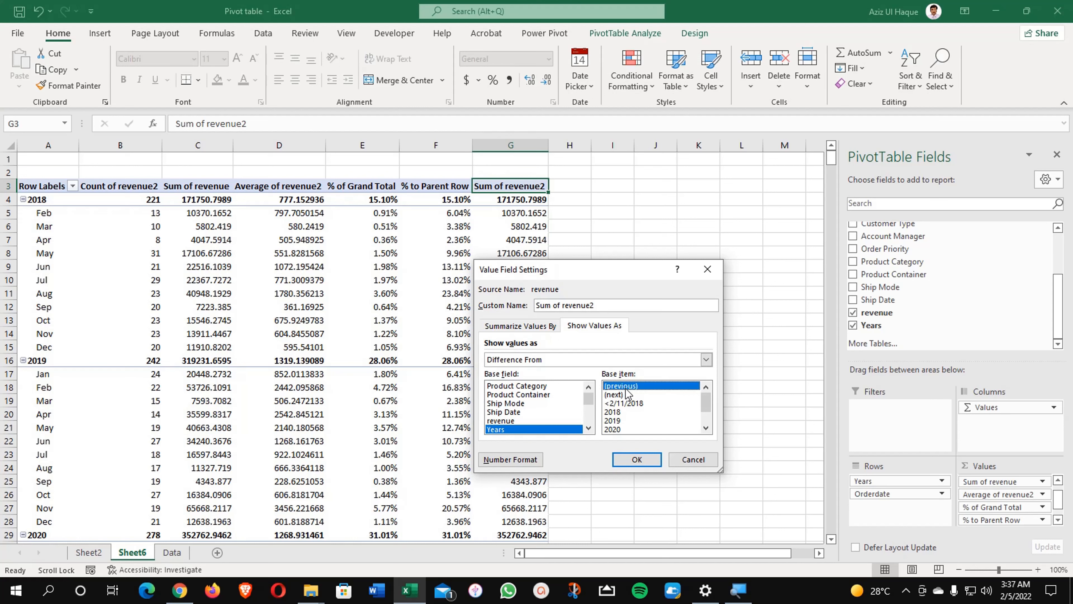
{"action": "left_click", "coordinate": [639, 459]}
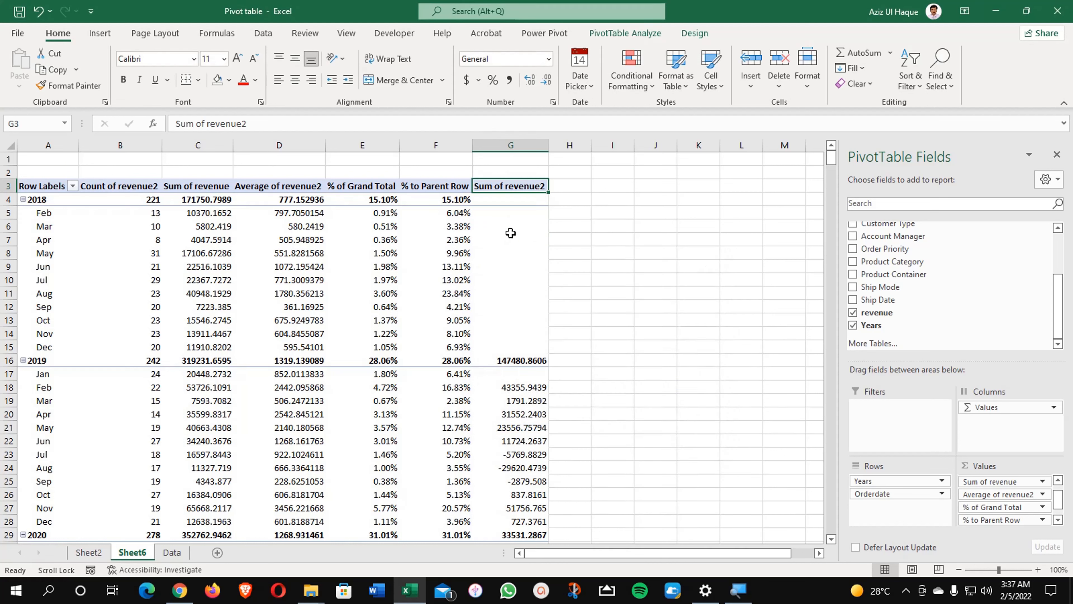
{"action": "left_click", "coordinate": [513, 213]}
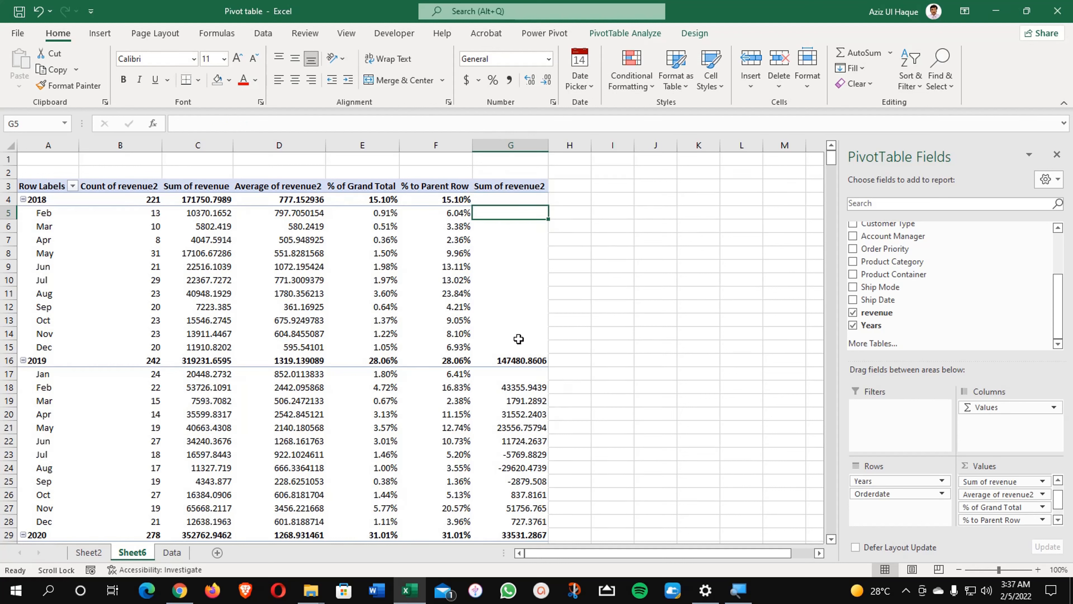
{"action": "left_click", "coordinate": [520, 359]}
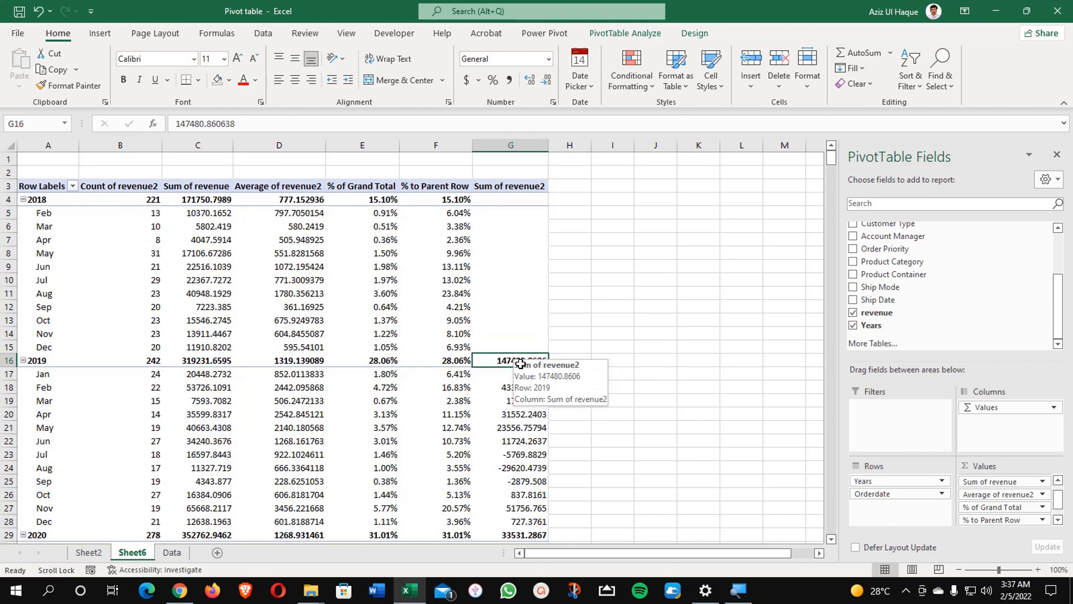
{"action": "left_click", "coordinate": [513, 304]}
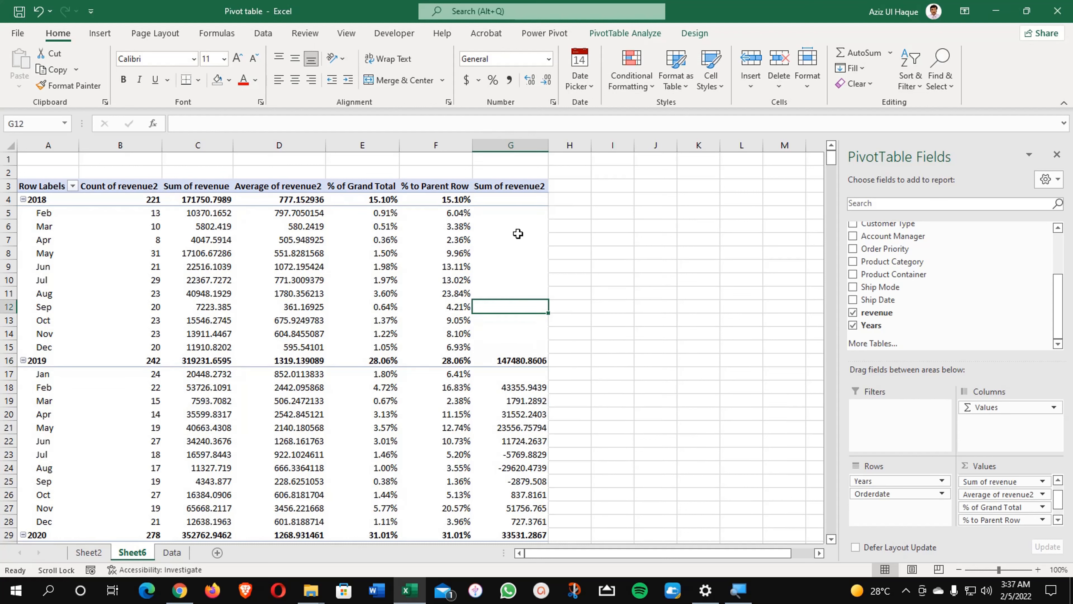
{"action": "left_click", "coordinate": [524, 212]}
Reopen the Show Values As settings of the Sum of revenue2 field and move the dialog clear of its column
{"action": "left_click", "coordinate": [519, 191]}
{"action": "right_click", "coordinate": [519, 190]}
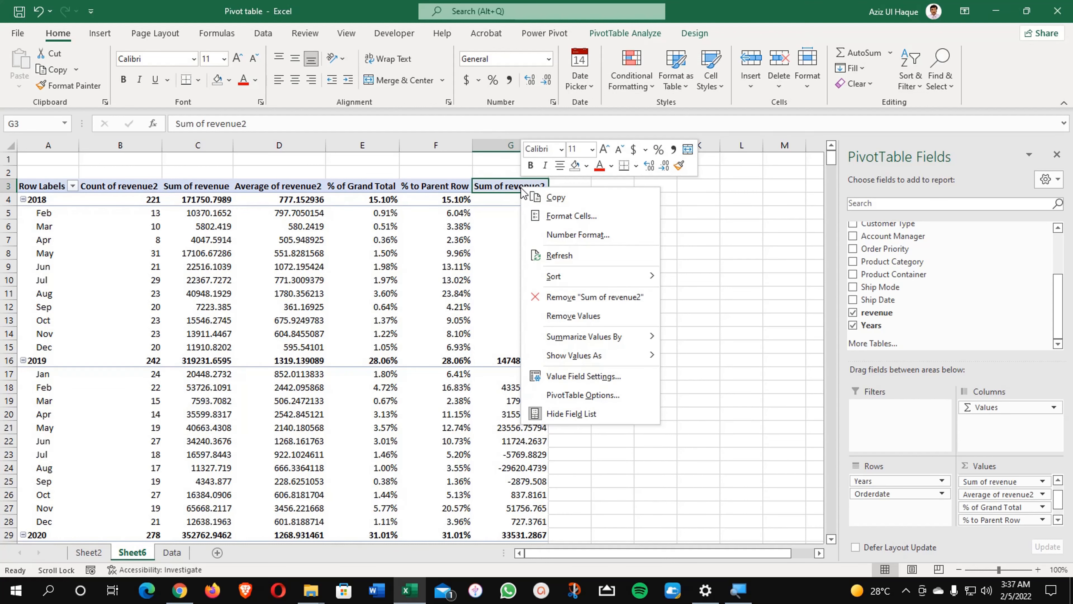
{"action": "left_click", "coordinate": [594, 374]}
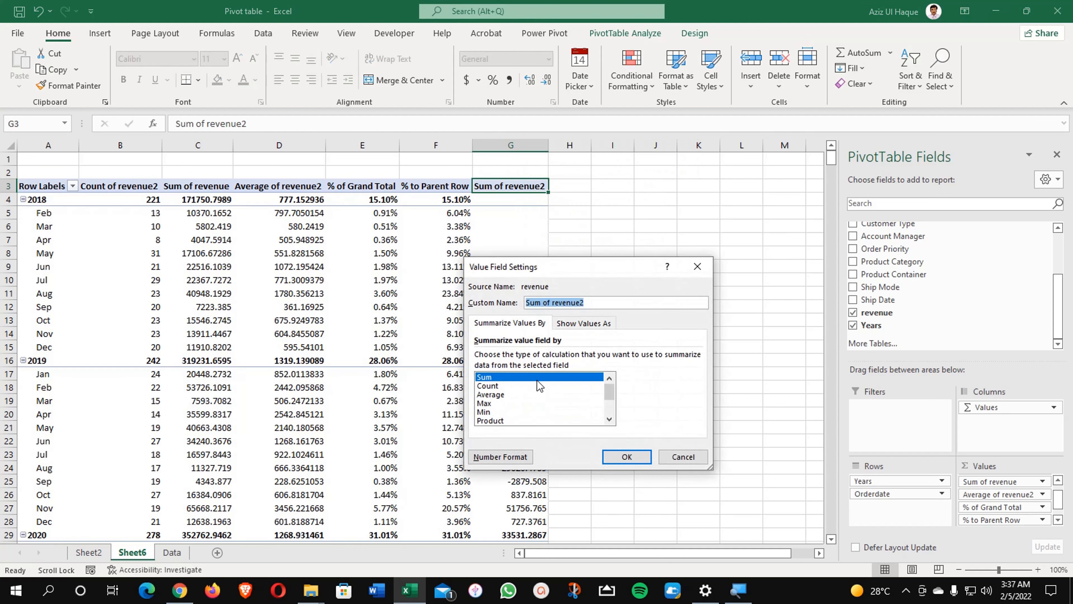
{"action": "left_click", "coordinate": [569, 324]}
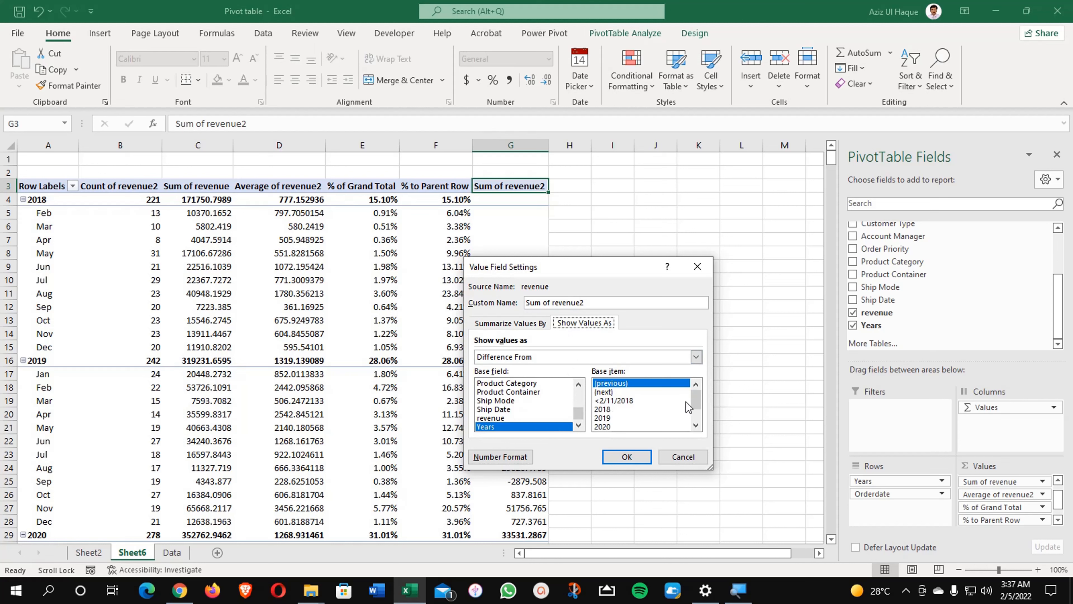
{"action": "mouse_move", "coordinate": [696, 407]}
{"action": "left_mouse_down"}
{"action": "mouse_move", "coordinate": [699, 422]}
{"action": "mouse_move", "coordinate": [694, 397]}
{"action": "left_mouse_up"}
{"action": "left_click_drag", "start_coordinate": [555, 268], "coordinate": [654, 181]}
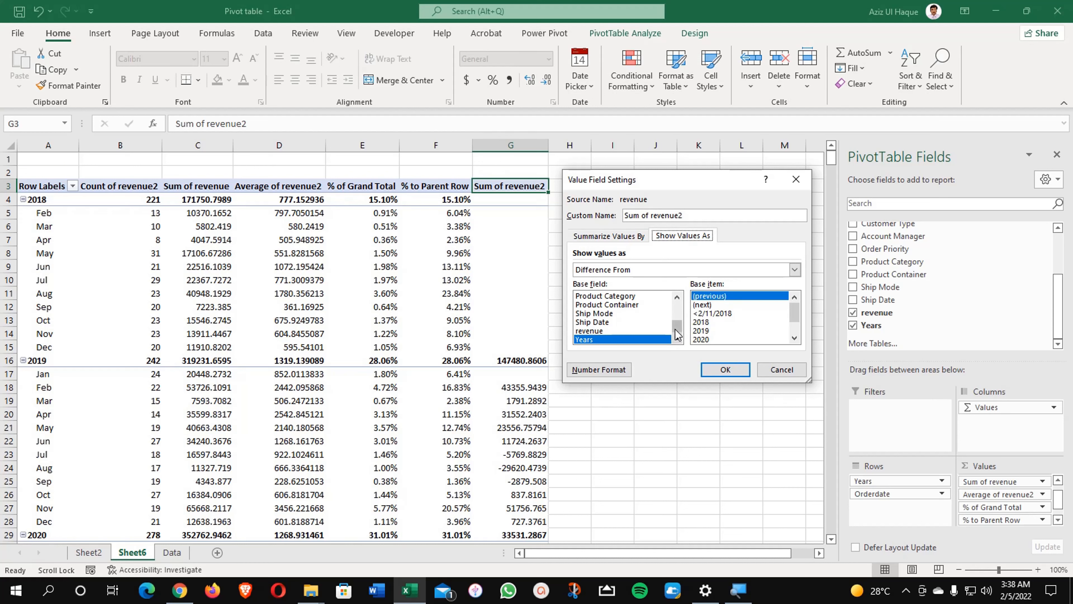
{"action": "mouse_move", "coordinate": [675, 331]}
{"action": "left_mouse_down"}
{"action": "mouse_move", "coordinate": [675, 308]}
{"action": "mouse_move", "coordinate": [679, 337]}
{"action": "left_mouse_up"}
Show the Sum of revenue2 values as % Difference From the previous item in Years and look through the resulting column
{"action": "left_click", "coordinate": [673, 271]}
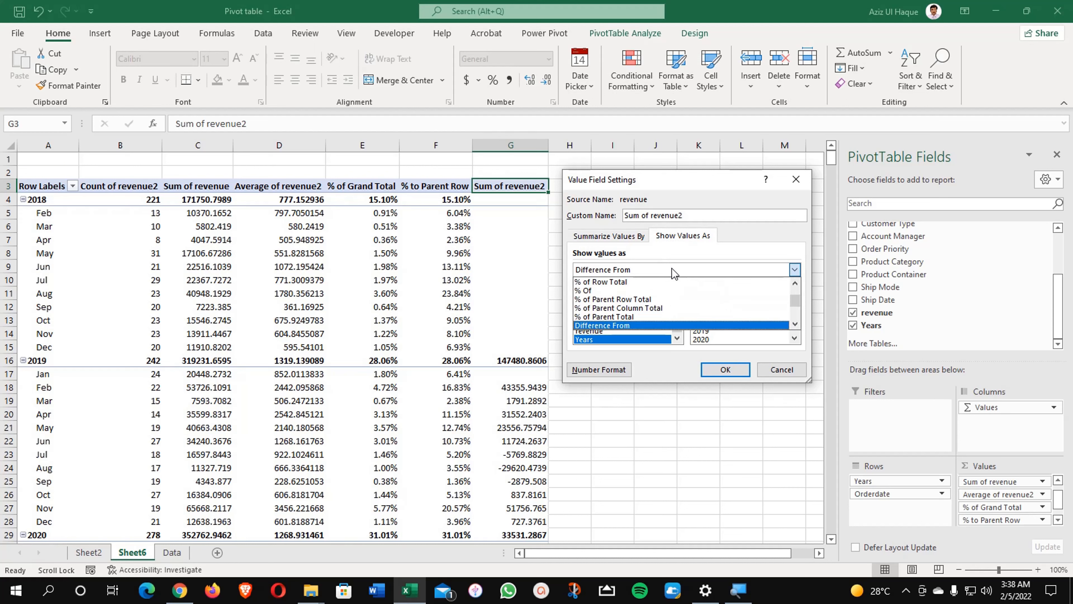
{"action": "left_click", "coordinate": [795, 324]}
{"action": "left_click", "coordinate": [795, 324]}
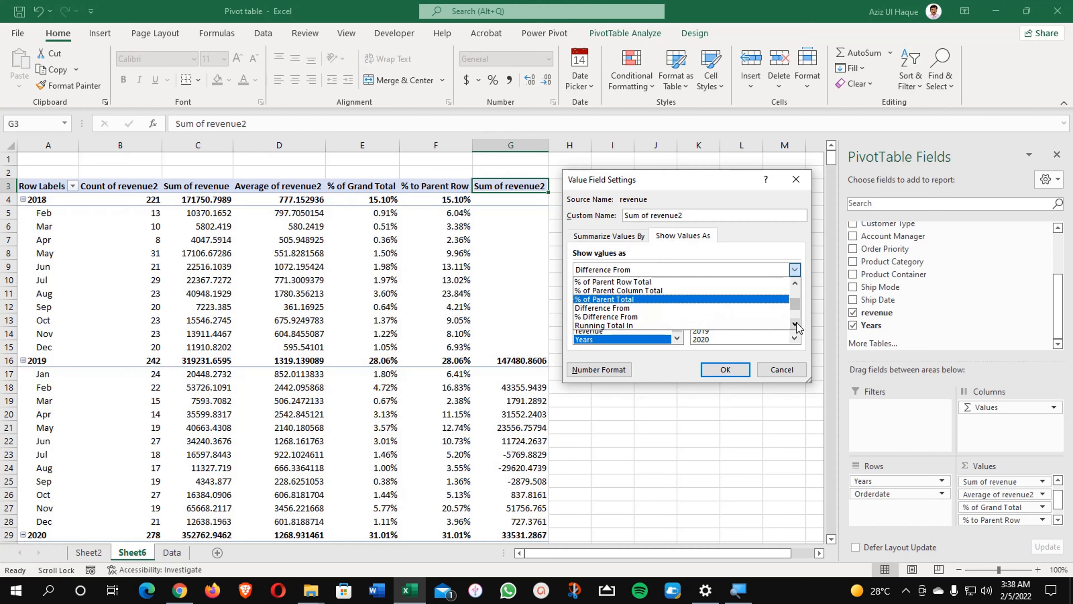
{"action": "left_click", "coordinate": [796, 324]}
{"action": "left_click", "coordinate": [644, 310]}
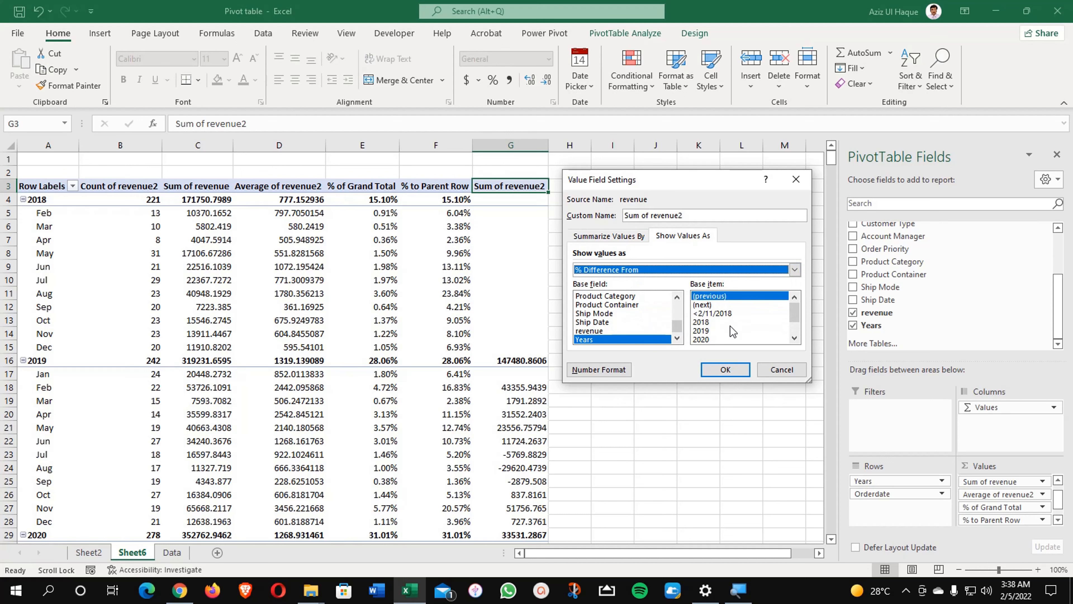
{"action": "left_click", "coordinate": [725, 369]}
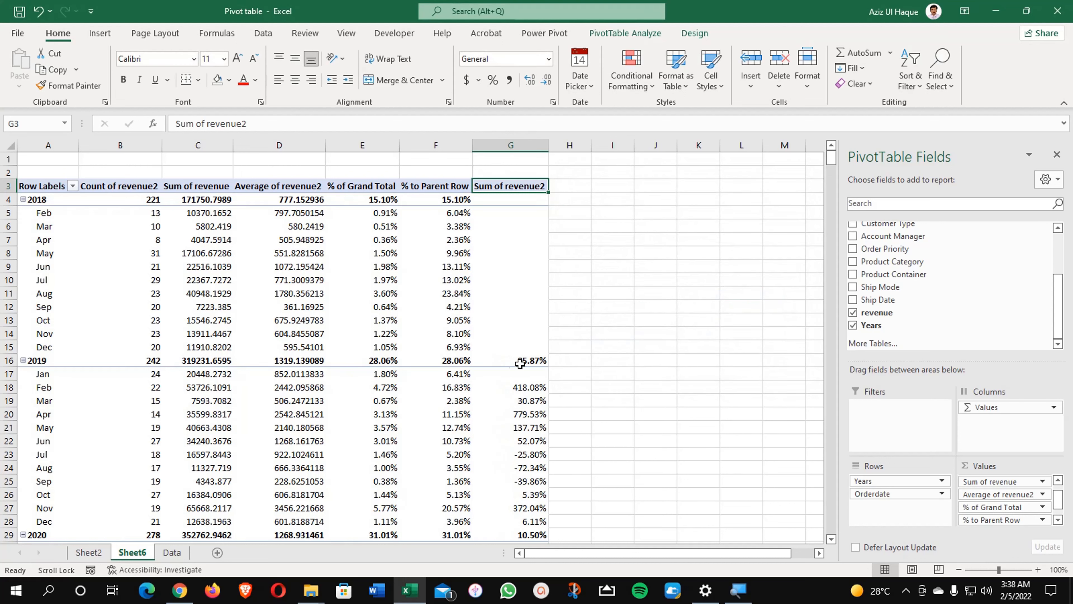
{"action": "scroll", "coordinate": [530, 403], "scroll_direction": "down", "scroll_amount": 6}
{"action": "scroll", "coordinate": [530, 403], "scroll_direction": "up", "scroll_amount": 6}
Add revenue a seventh time to the pivot table's values and open the new field's Show Values As settings
{"action": "left_click_drag", "start_coordinate": [876, 312], "coordinate": [1001, 521]}
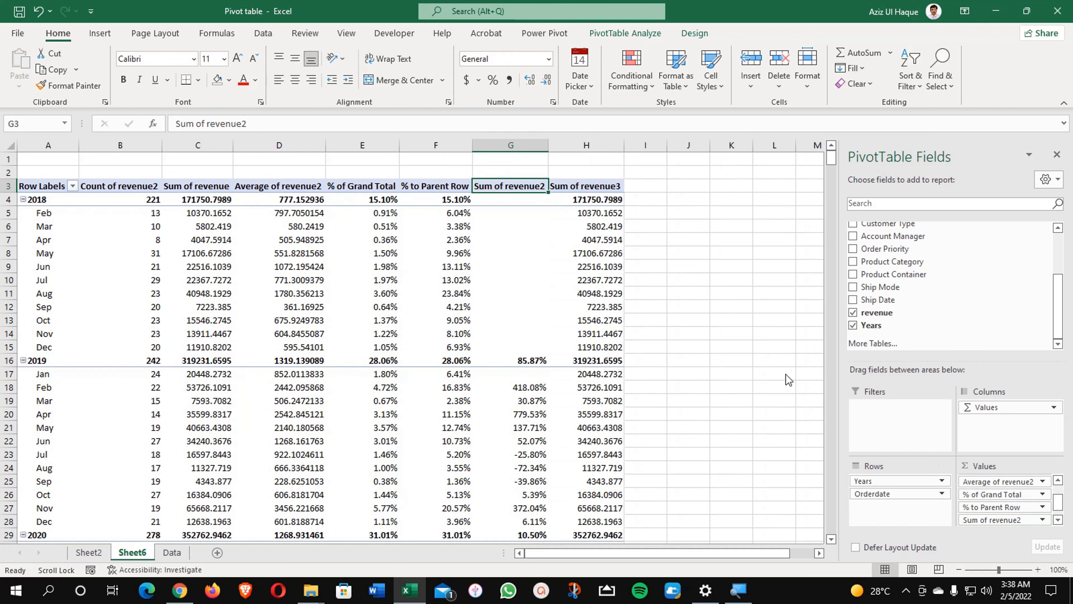
{"action": "left_click", "coordinate": [588, 179]}
{"action": "right_click", "coordinate": [591, 186]}
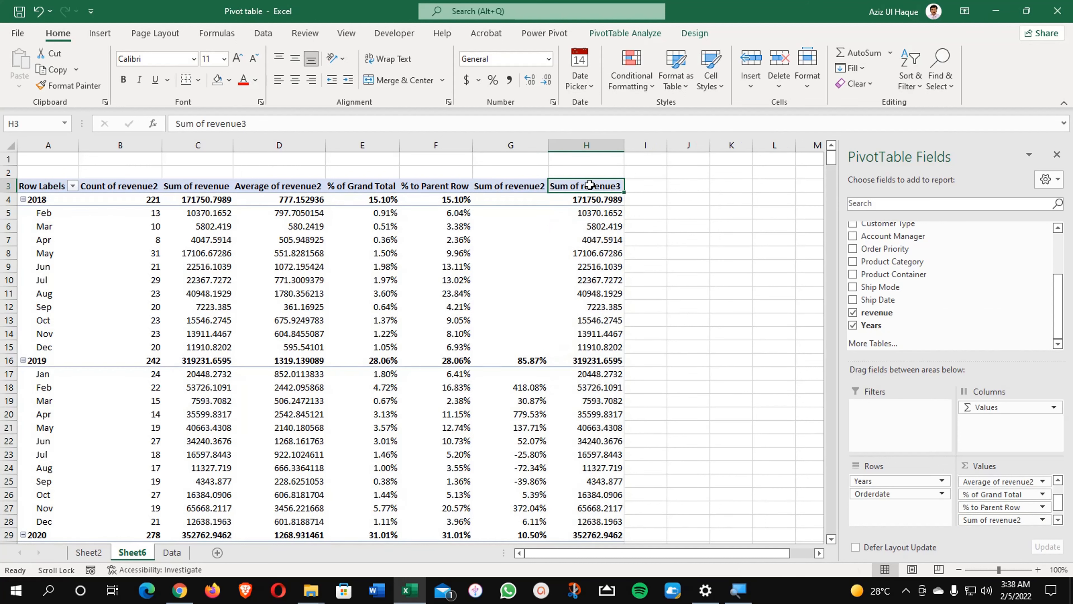
{"action": "mouse_move", "coordinate": [686, 354]}
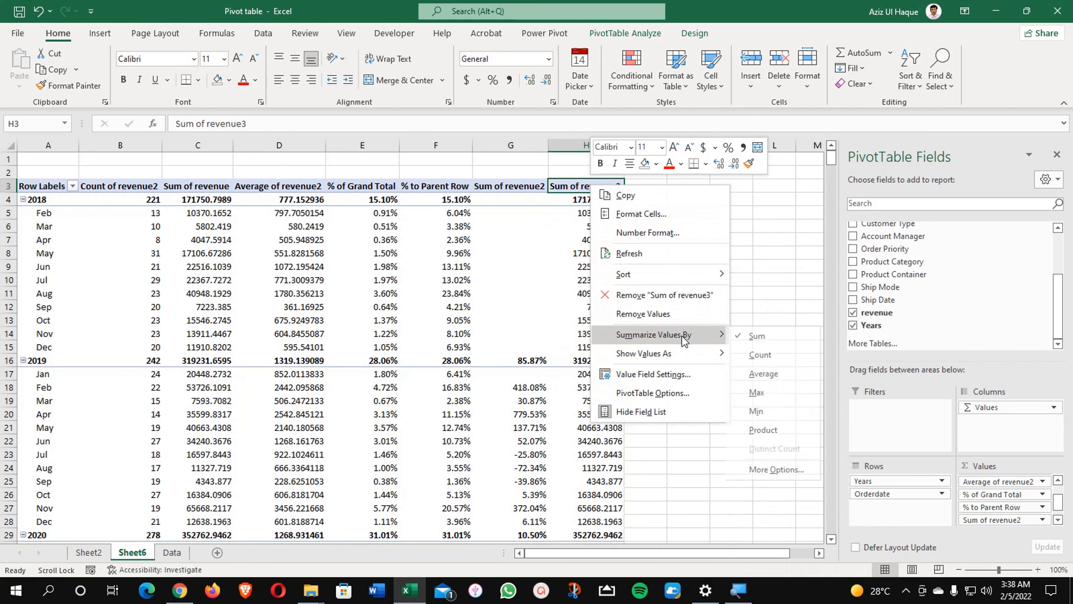
{"action": "left_click", "coordinate": [683, 376]}
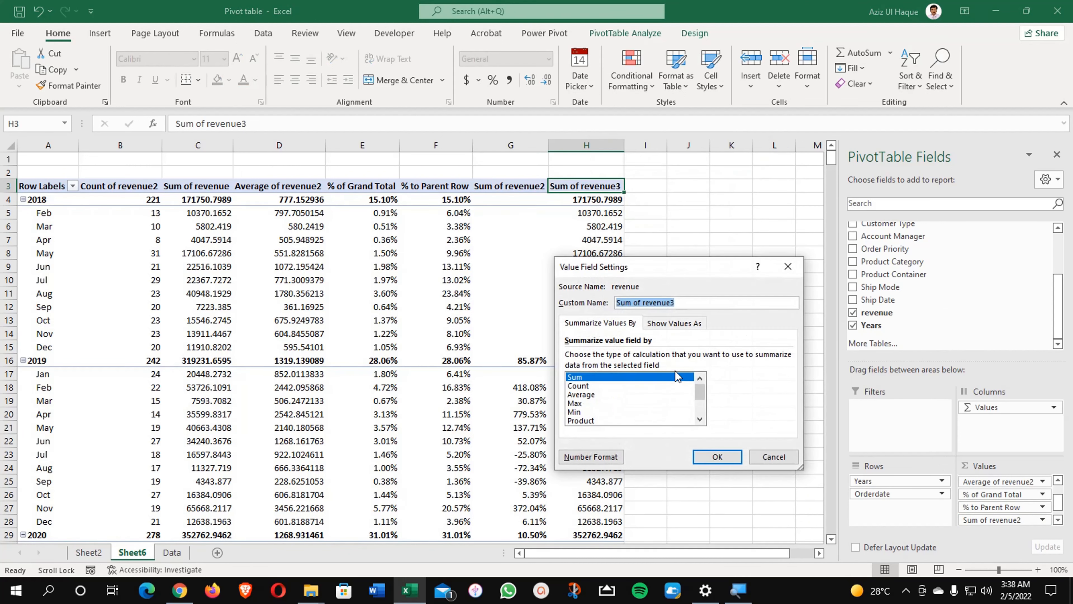
{"action": "left_click", "coordinate": [692, 322]}
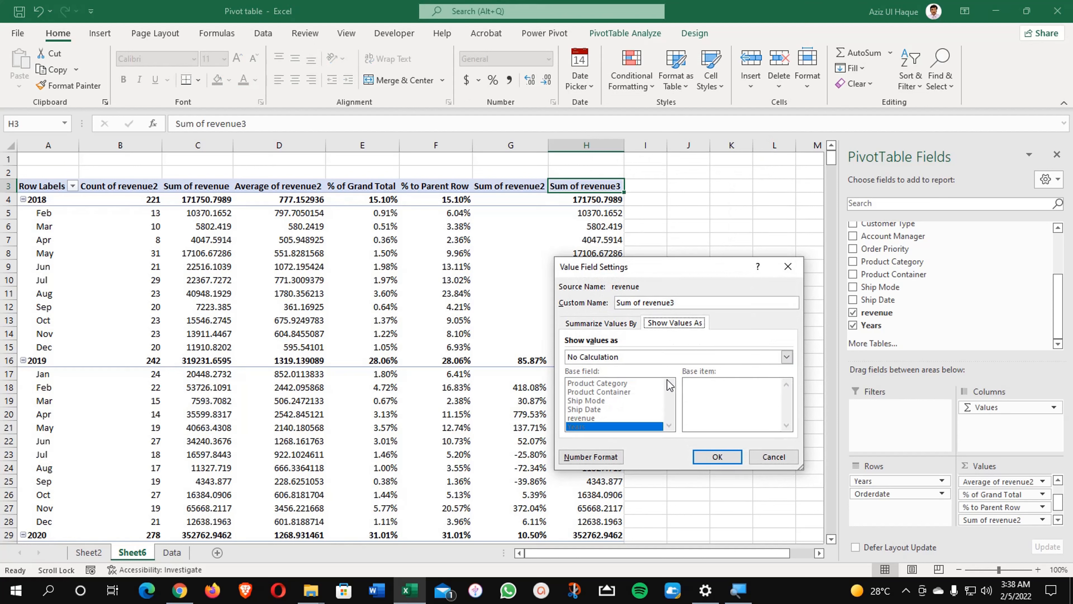
Show the seventh revenue field's values as Running Total In with Years as base field, and name the field "Running Total"
{"action": "left_click", "coordinate": [786, 356]}
{"action": "left_click_drag", "start_coordinate": [787, 376], "coordinate": [789, 396]}
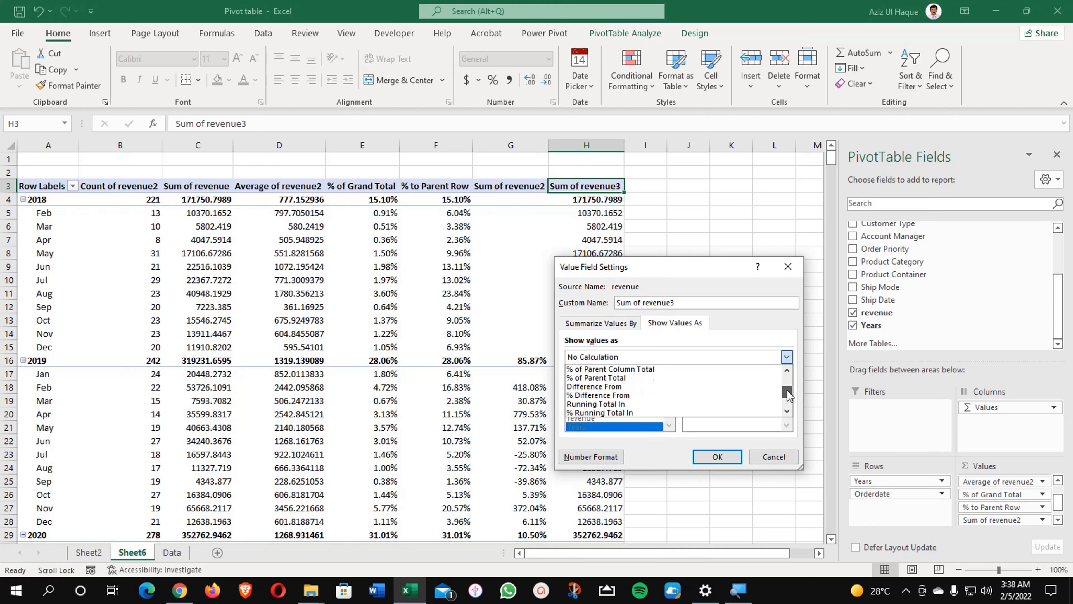
{"action": "left_click", "coordinate": [787, 411]}
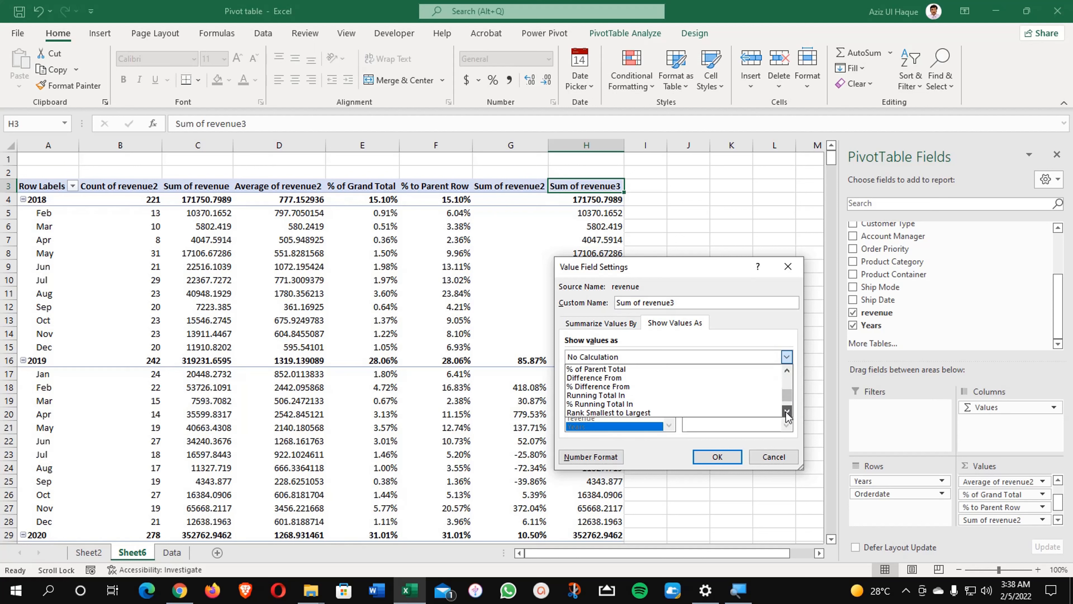
{"action": "left_click", "coordinate": [629, 396]}
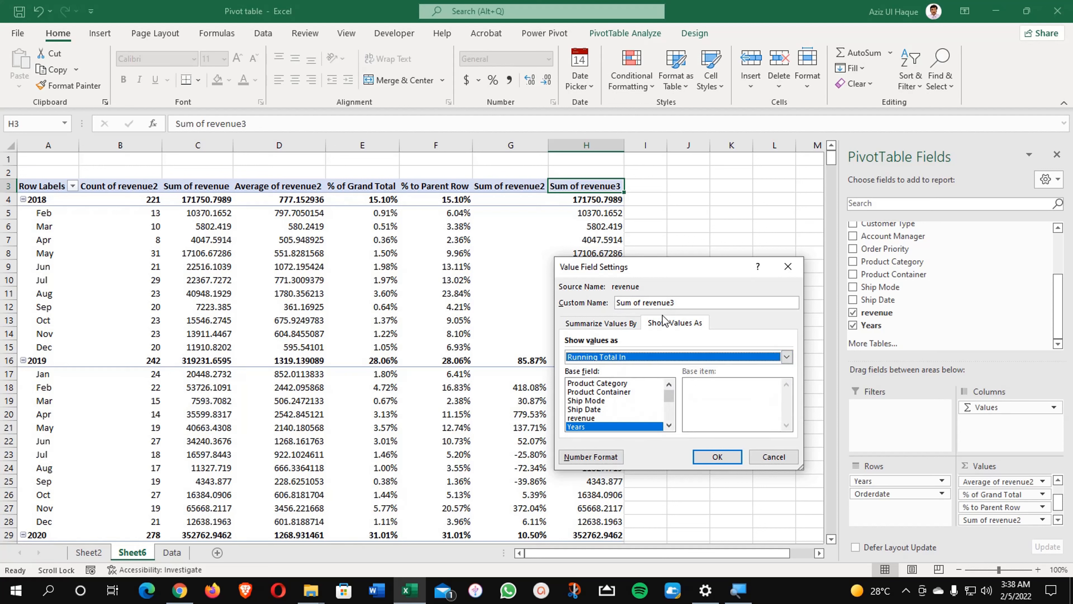
{"action": "left_click", "coordinate": [683, 302]}
{"action": "left_click_drag", "start_coordinate": [683, 303], "coordinate": [584, 312]}
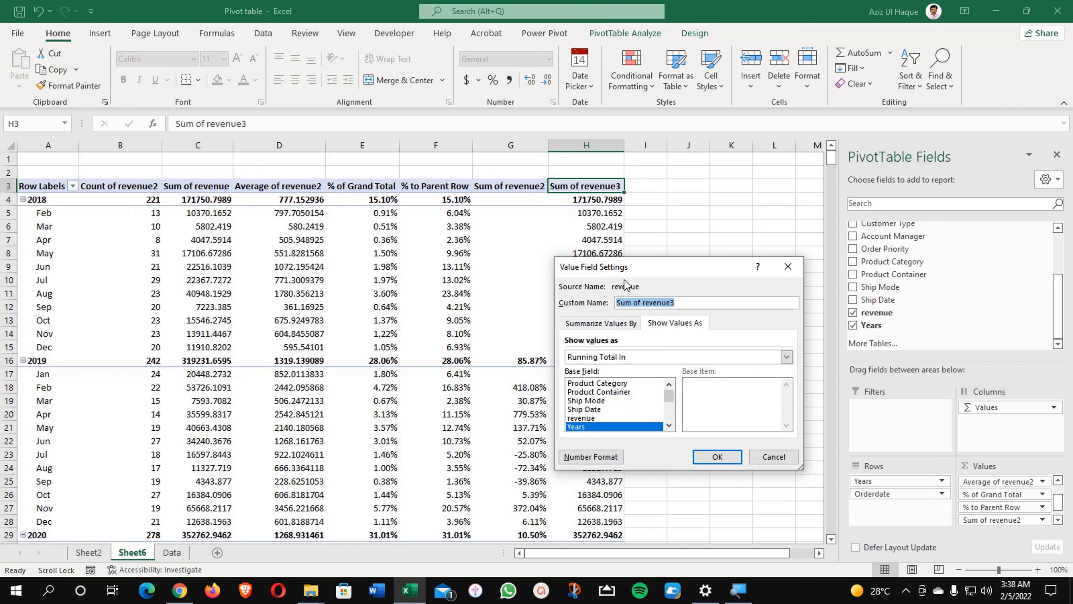
{"action": "type", "text": "Running Total"}
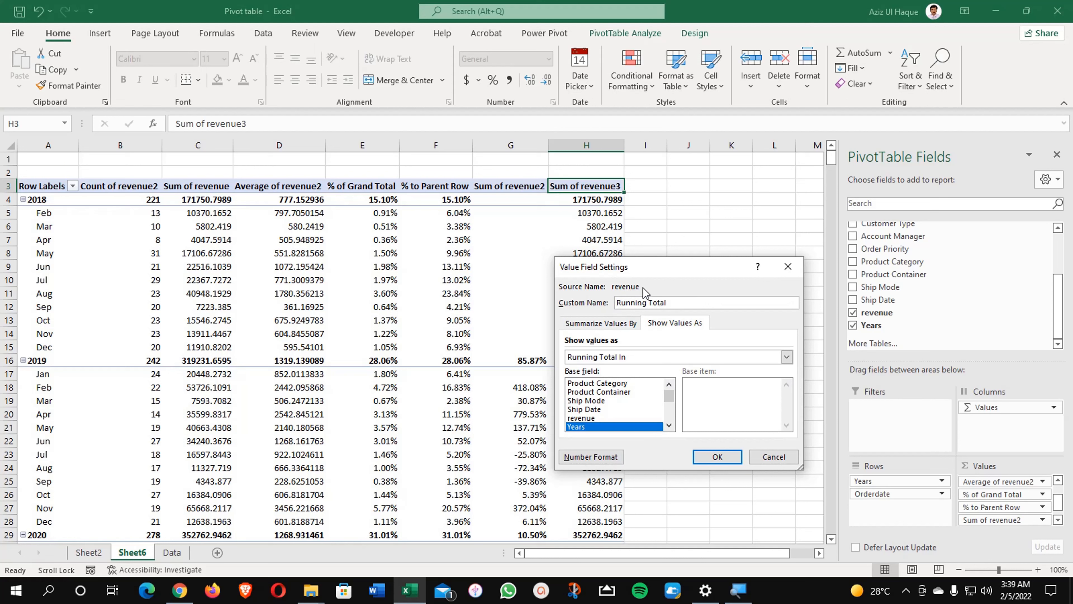
{"action": "left_click", "coordinate": [718, 458]}
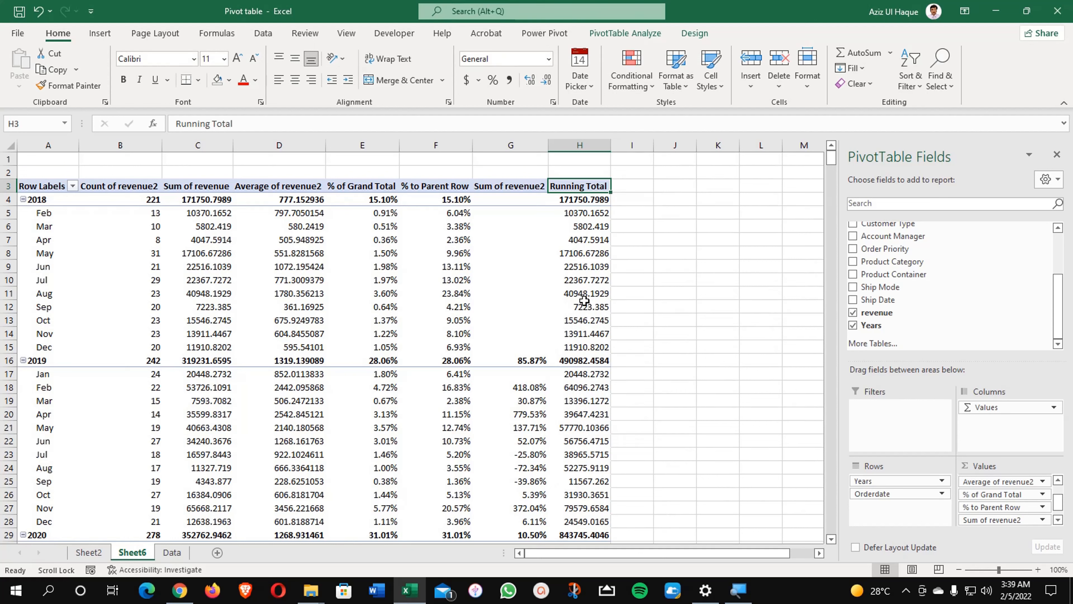
Change the Running Total field's Show Values As calculation to % Running Total In with Years as base field
{"action": "right_click", "coordinate": [579, 186]}
{"action": "left_click", "coordinate": [632, 376]}
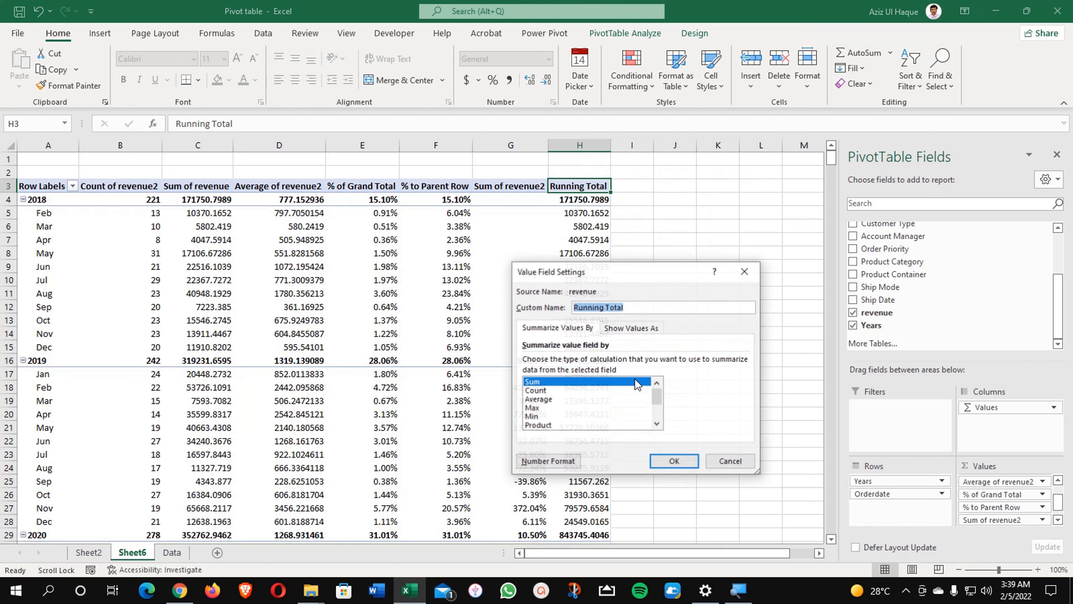
{"action": "left_click", "coordinate": [624, 324]}
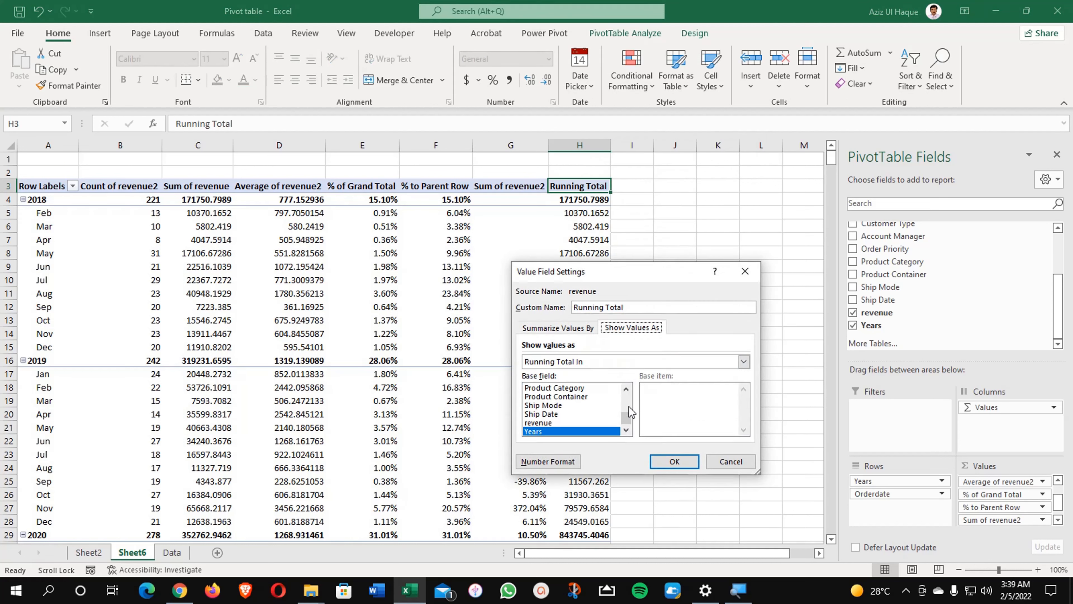
{"action": "left_click", "coordinate": [617, 362]}
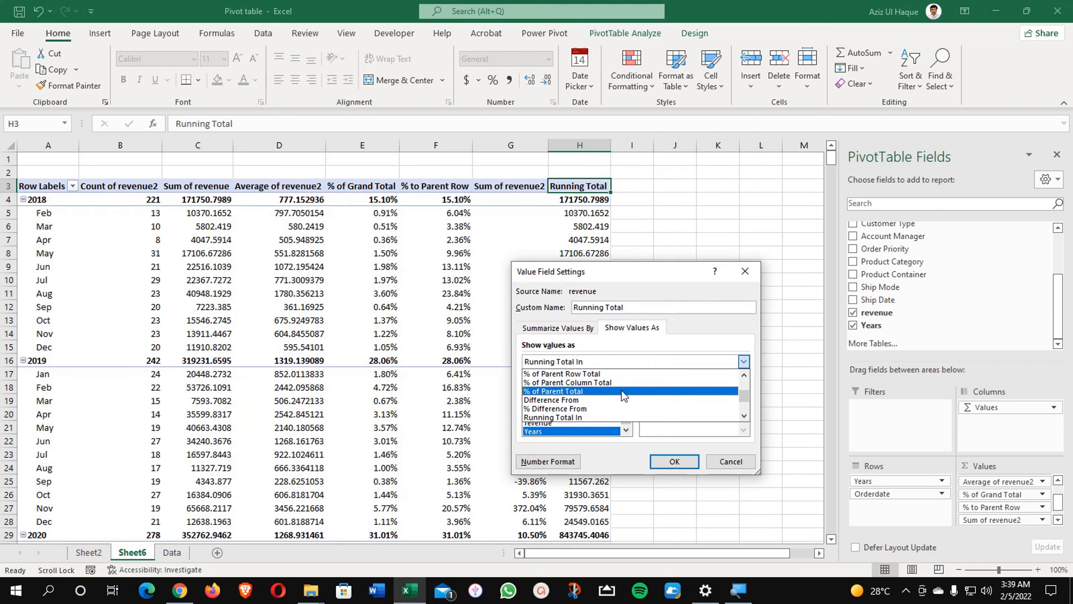
{"action": "left_click", "coordinate": [743, 415]}
{"action": "left_click", "coordinate": [744, 416]}
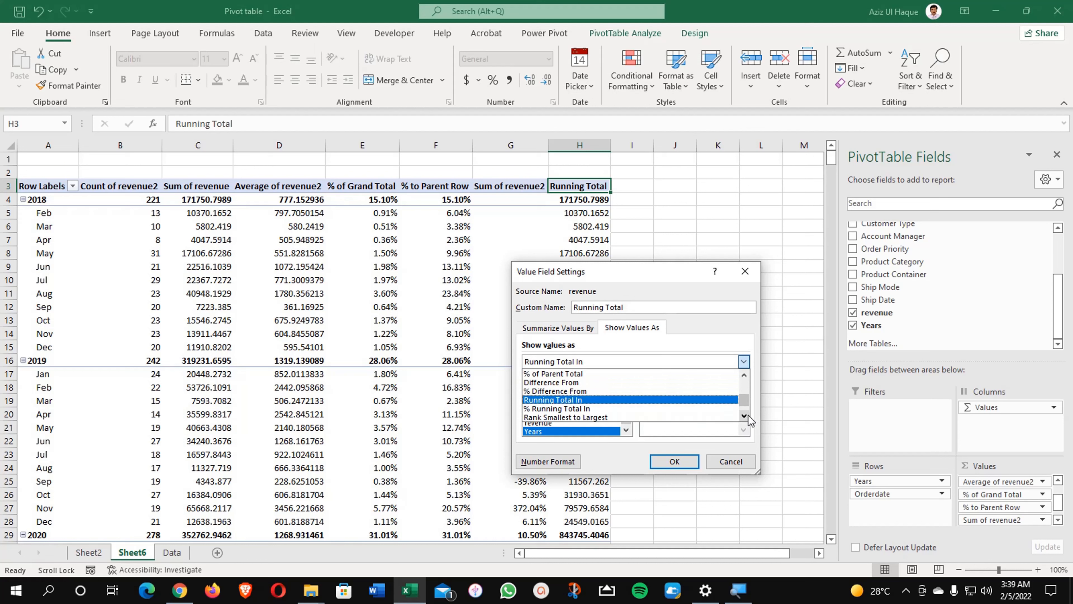
{"action": "left_click", "coordinate": [744, 416]}
{"action": "left_click", "coordinate": [630, 401]}
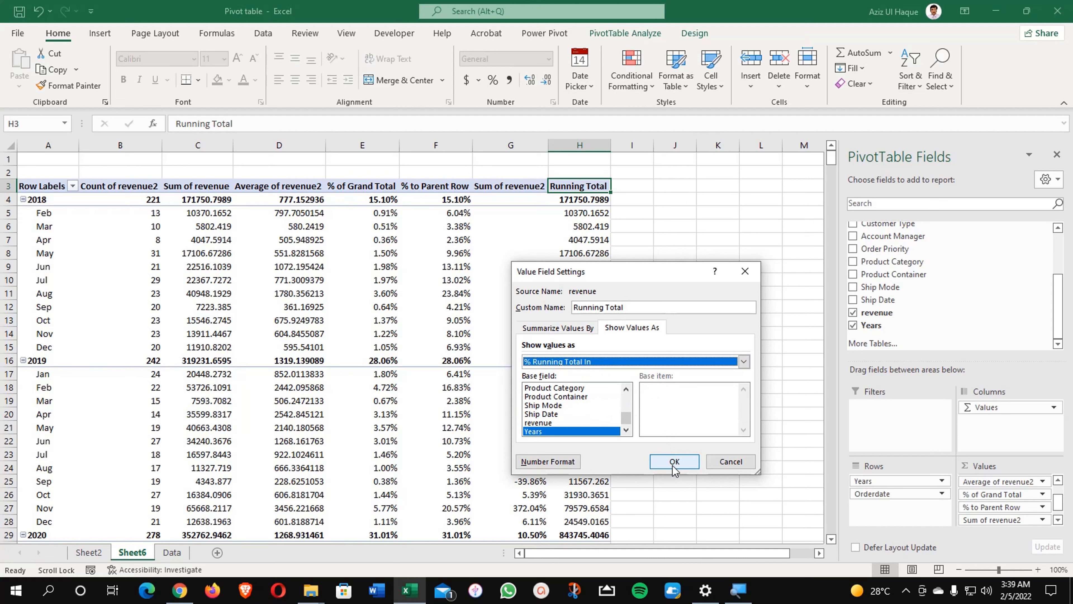
Rename the running total field as "% Running Total" and apply its field settings
{"action": "left_click", "coordinate": [634, 308]}
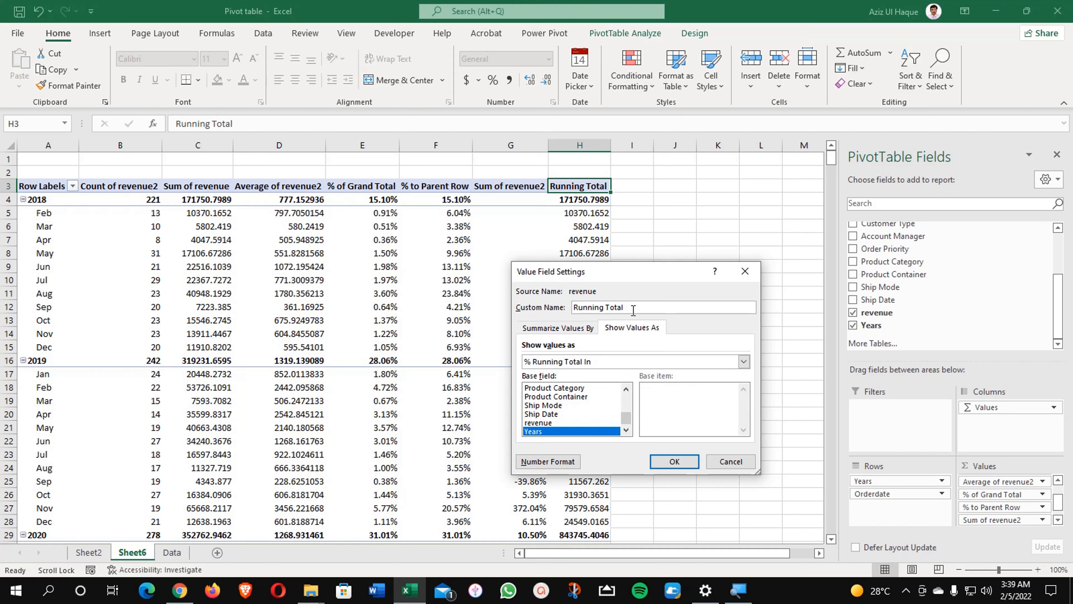
{"action": "key", "text": "Home"}
{"action": "type", "text": "%"}
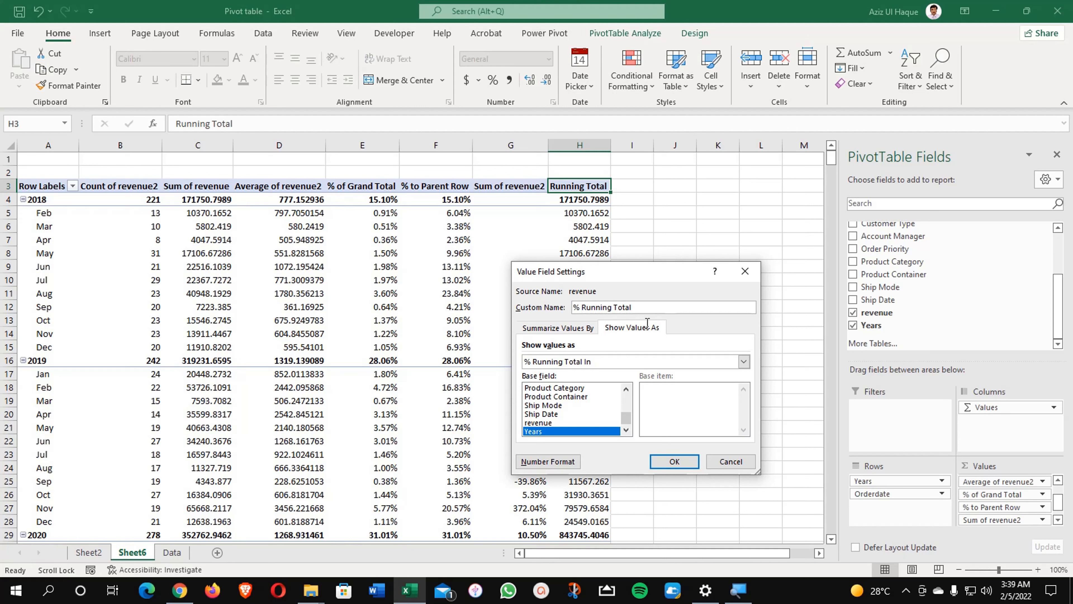
{"action": "left_click", "coordinate": [666, 463]}
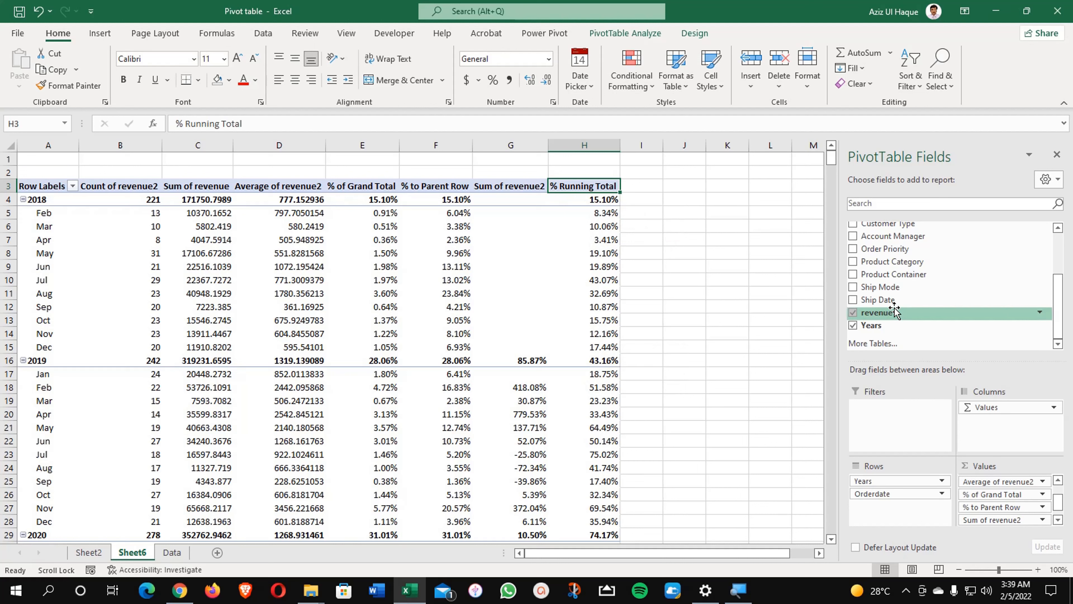
Add revenue an eighth time to the pivot table's values and open the new field's Show Values As settings
{"action": "left_click_drag", "start_coordinate": [895, 312], "coordinate": [1006, 525]}
{"action": "left_click", "coordinate": [661, 187]}
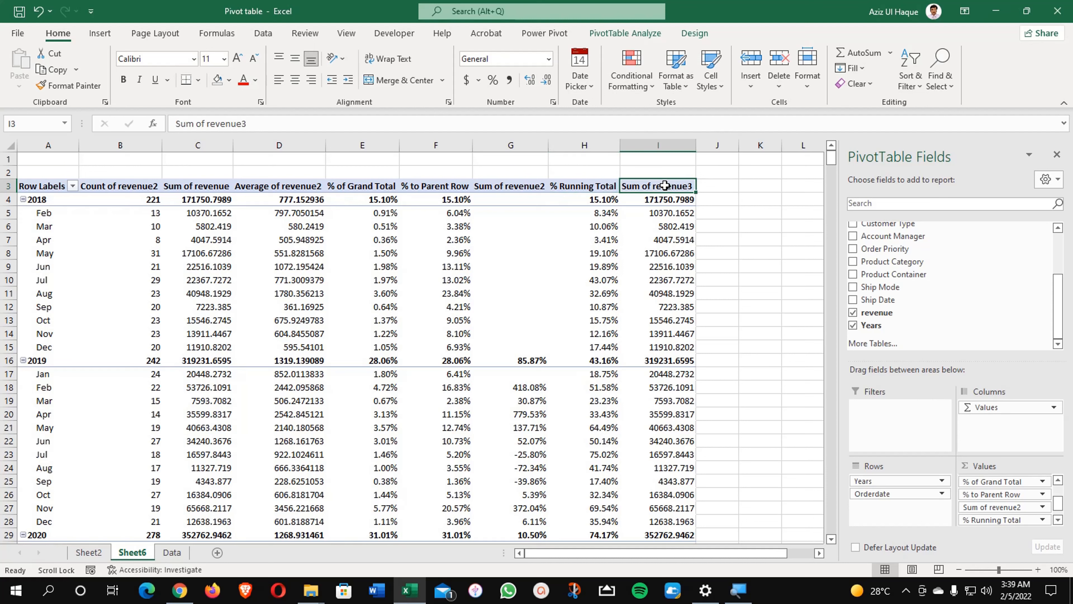
{"action": "right_click", "coordinate": [666, 188]}
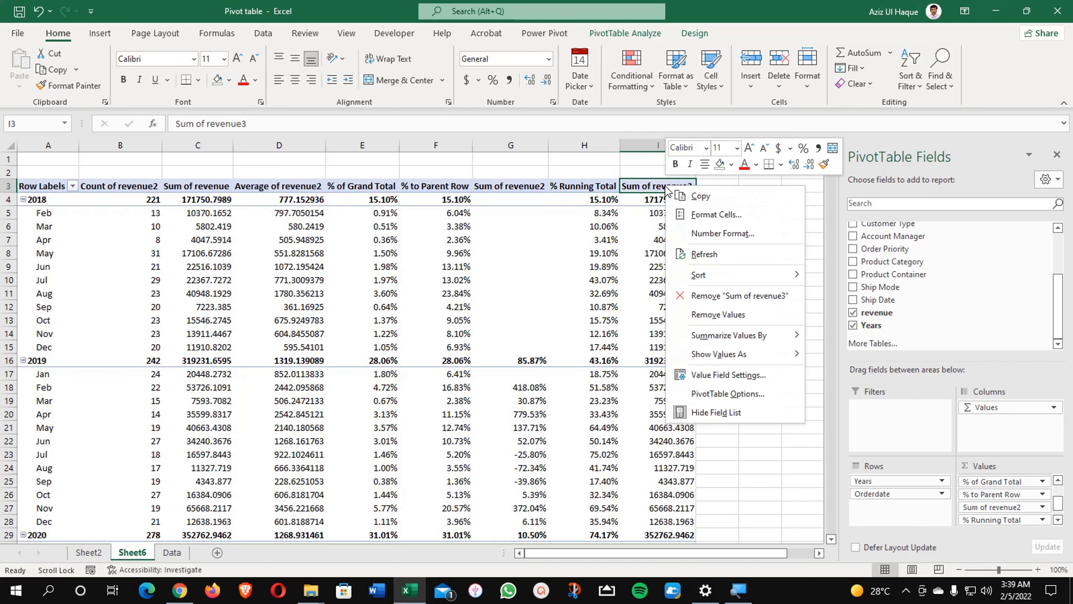
{"action": "left_click", "coordinate": [753, 375]}
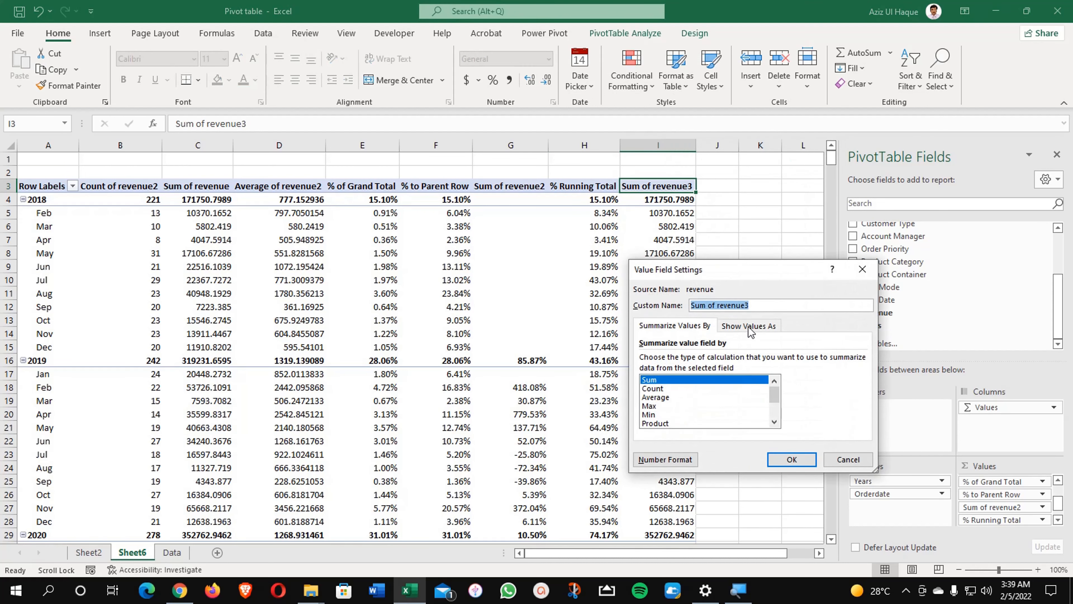
{"action": "left_click", "coordinate": [750, 331]}
Show the eighth revenue field's values as Rank Largest to Smallest with Years as base field, and name the field "Ranking"
{"action": "left_click", "coordinate": [755, 362]}
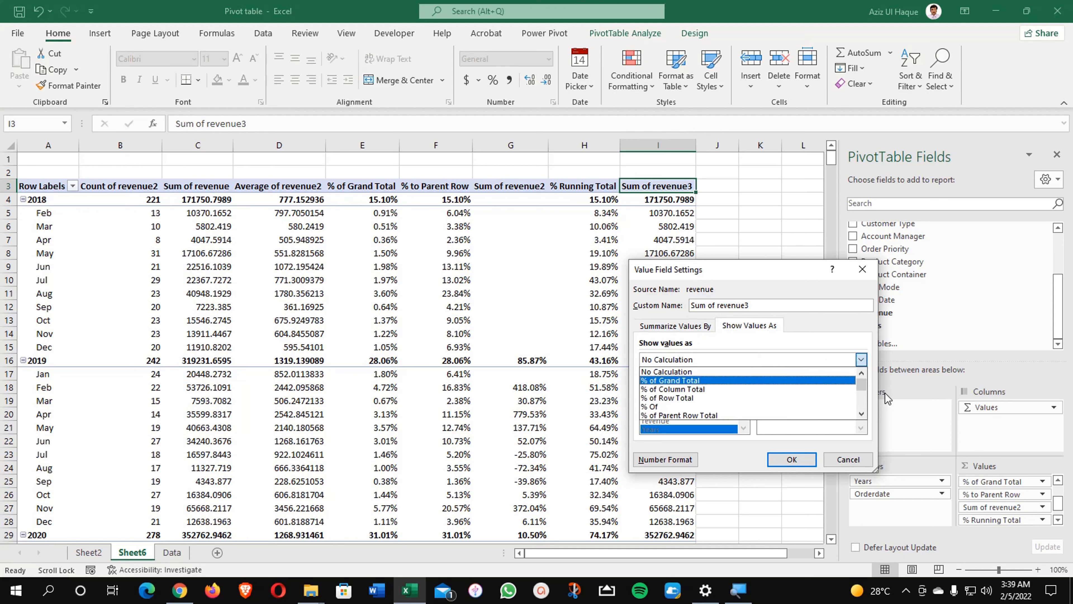
{"action": "scroll", "coordinate": [862, 389], "scroll_direction": "down", "scroll_amount": 3}
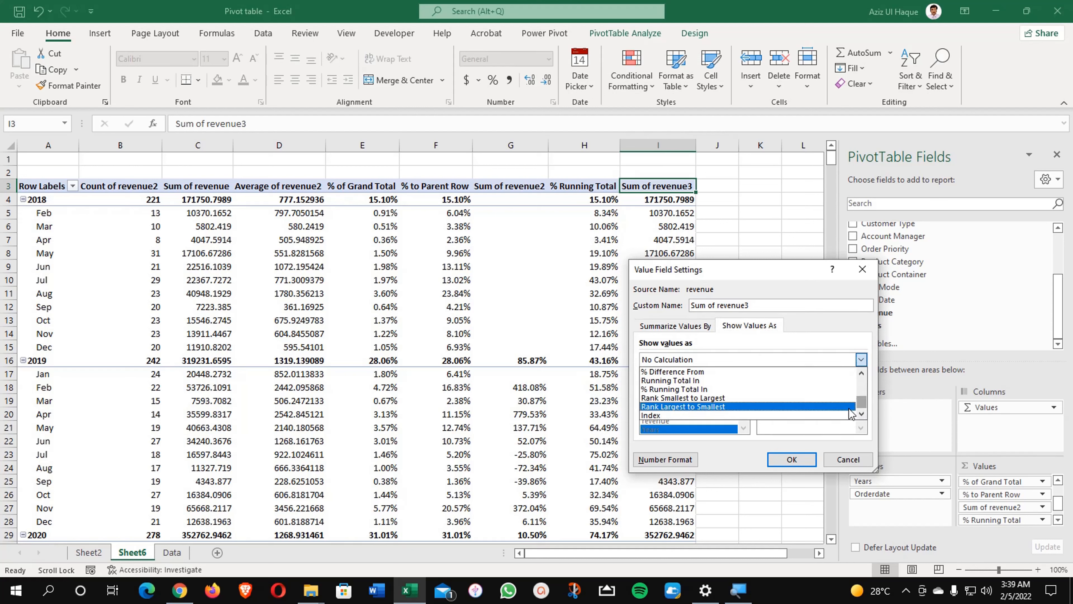
{"action": "left_click", "coordinate": [680, 407]}
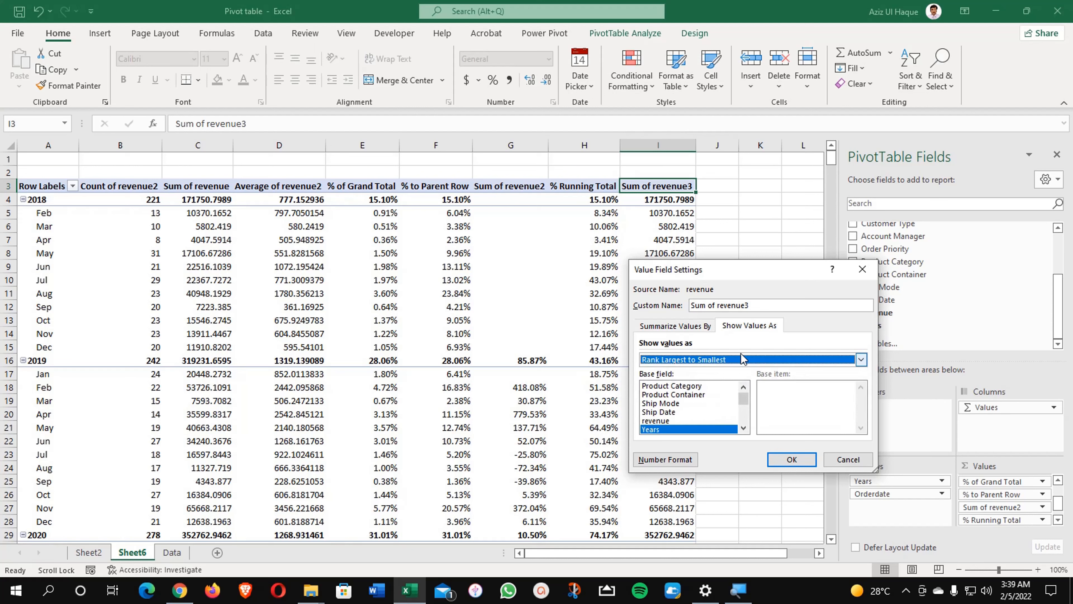
{"action": "left_click_drag", "start_coordinate": [757, 305], "coordinate": [677, 312]}
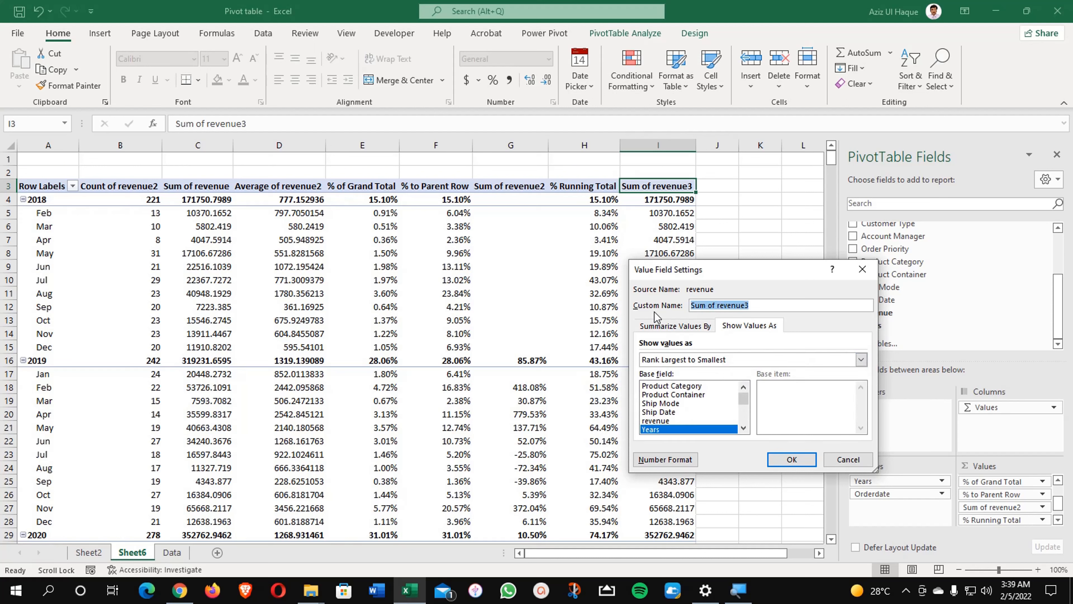
{"action": "type", "text": "Rabkin"}
{"action": "key", "text": "BackSpace"}
{"action": "key", "text": "BackSpace"}
{"action": "key", "text": "BackSpace"}
{"action": "key", "text": "BackSpace"}
{"action": "type", "text": "nking"}
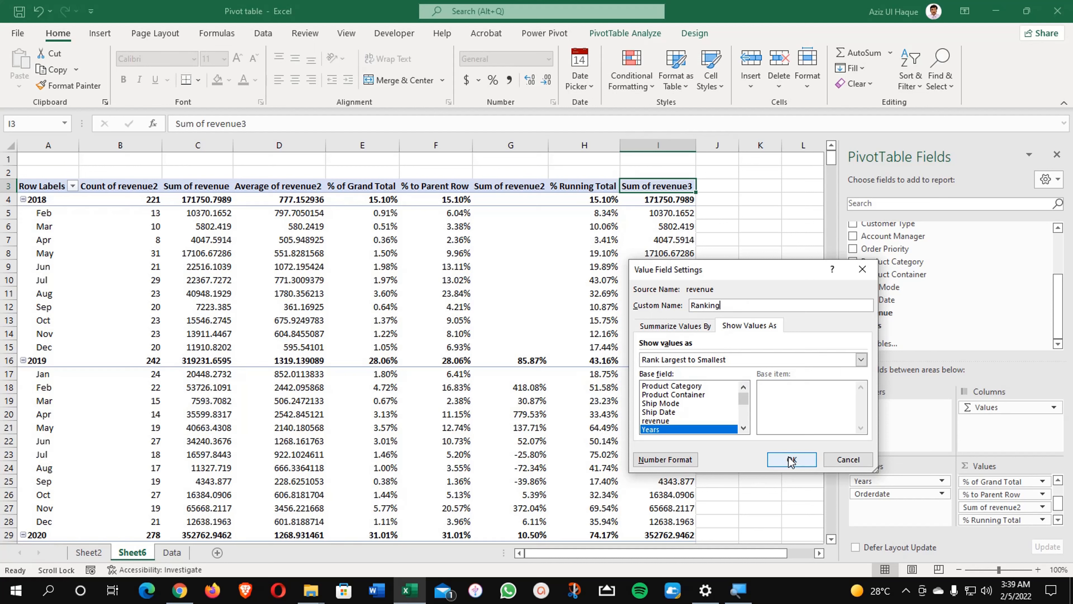
{"action": "left_click", "coordinate": [792, 460]}
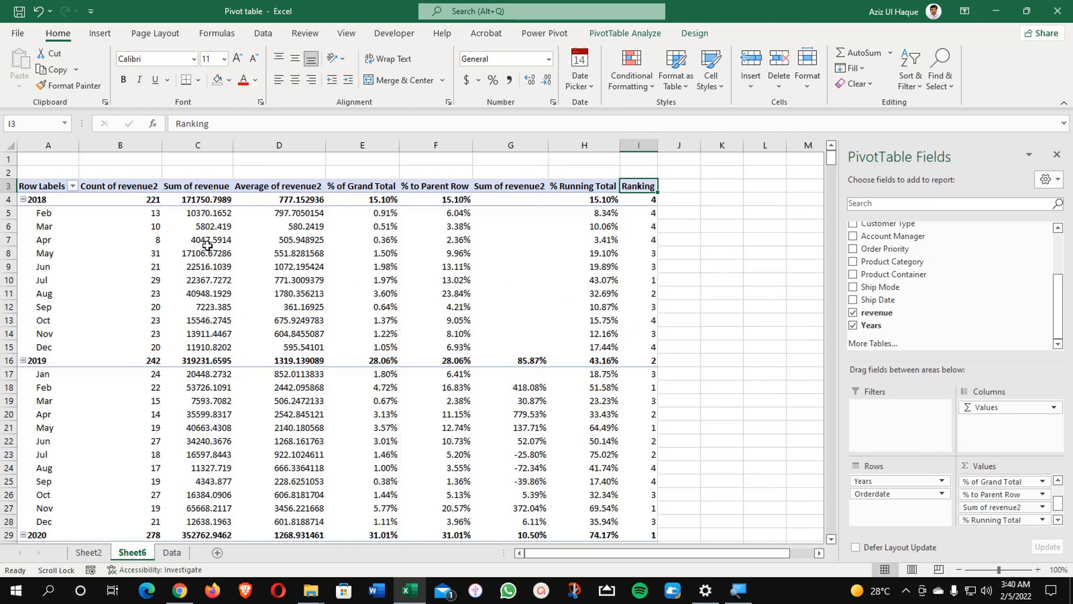
Reopen the Ranking field's Show Values As settings and reapply Rank Largest to Smallest with Years as base field
{"action": "right_click", "coordinate": [642, 186]}
{"action": "mouse_move", "coordinate": [702, 335]}
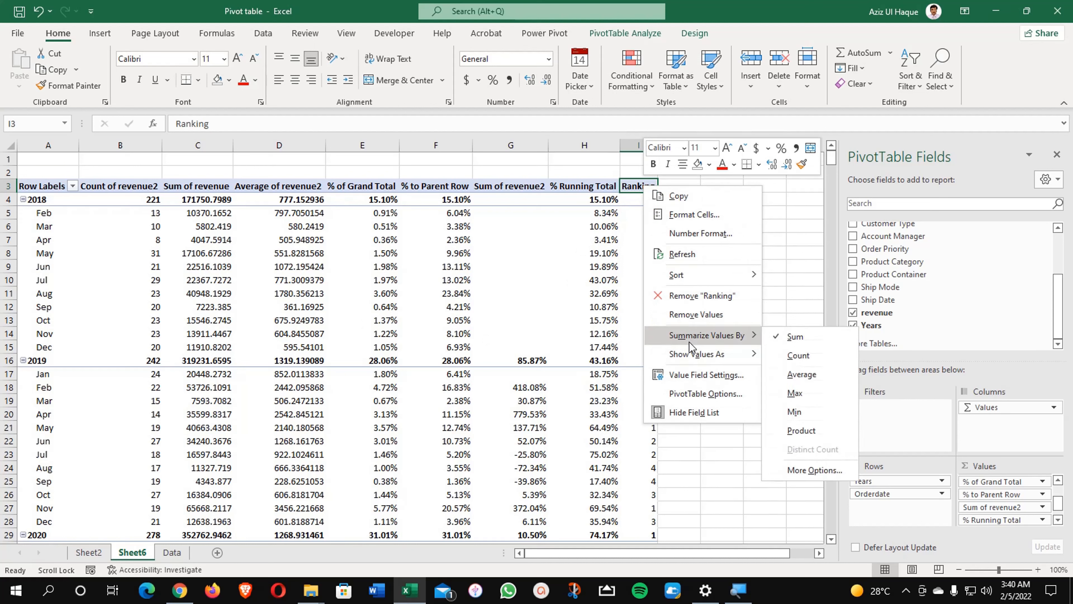
{"action": "left_click", "coordinate": [704, 375]}
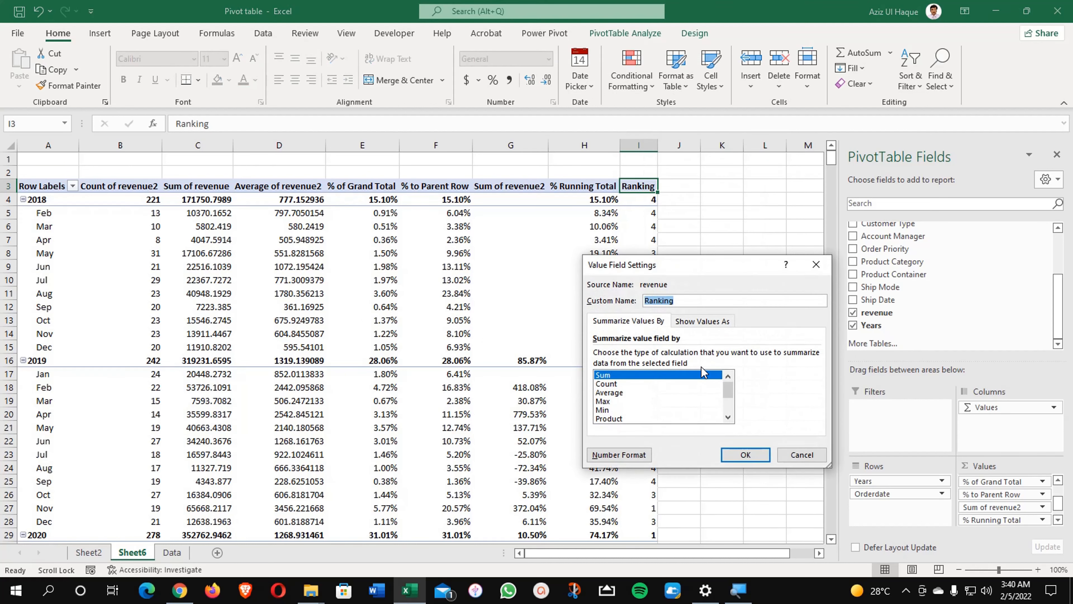
{"action": "left_click", "coordinate": [716, 322]}
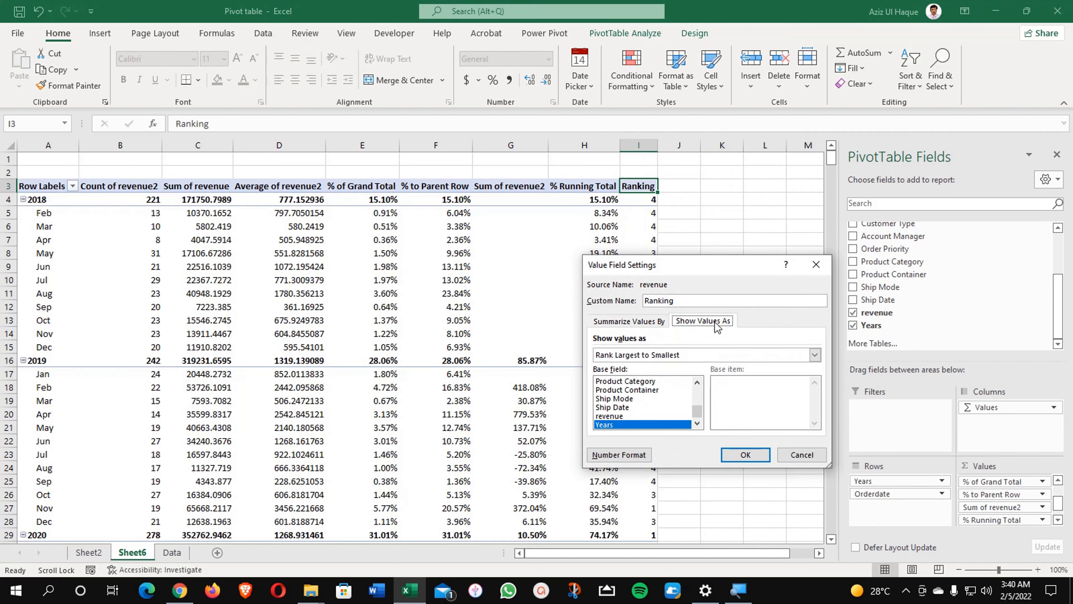
{"action": "left_click", "coordinate": [678, 357]}
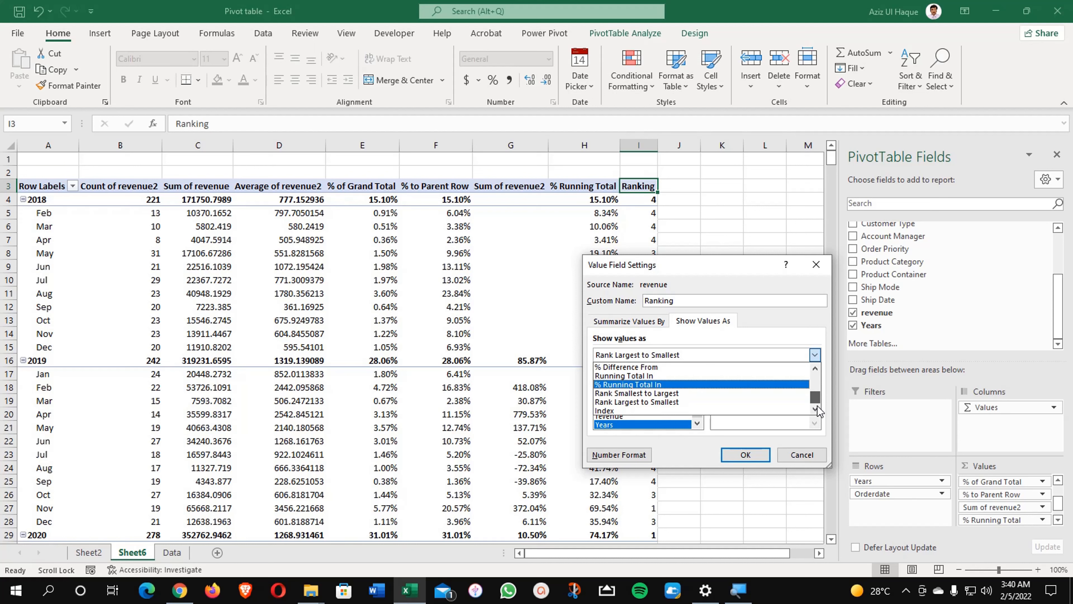
{"action": "left_click", "coordinate": [715, 404]}
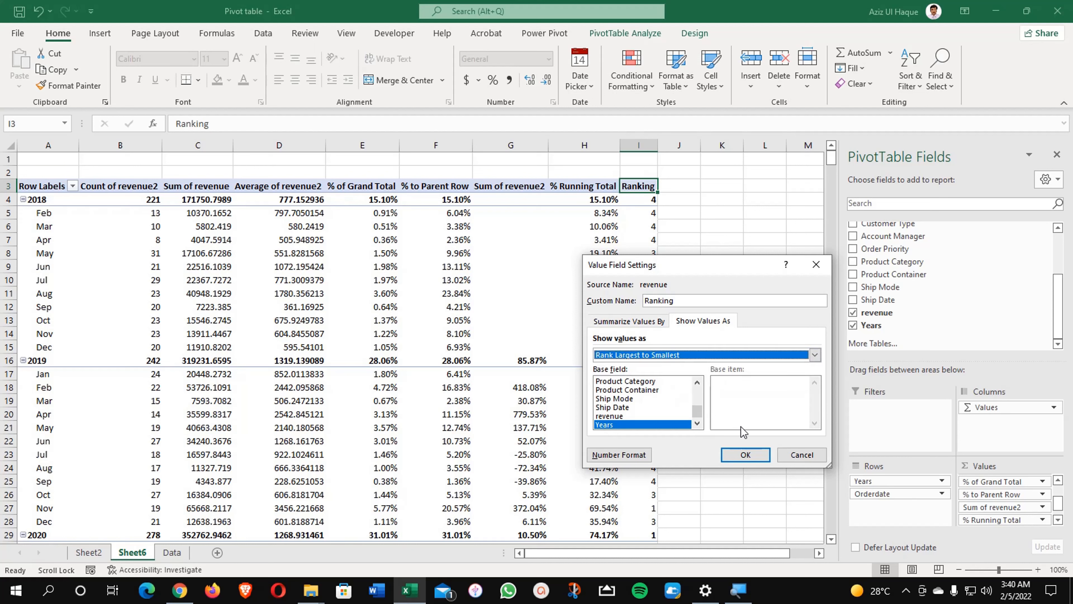
{"action": "left_click", "coordinate": [745, 455]}
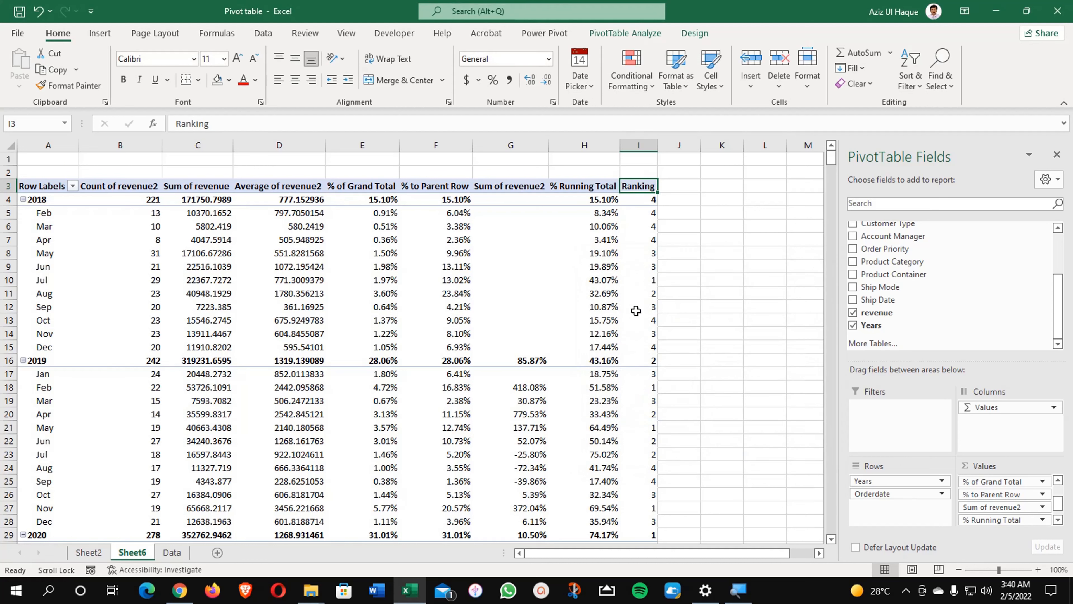
Look through the base fields and calculation options in the Ranking field's Show Values As settings, then cancel the dialog
{"action": "right_click", "coordinate": [640, 189]}
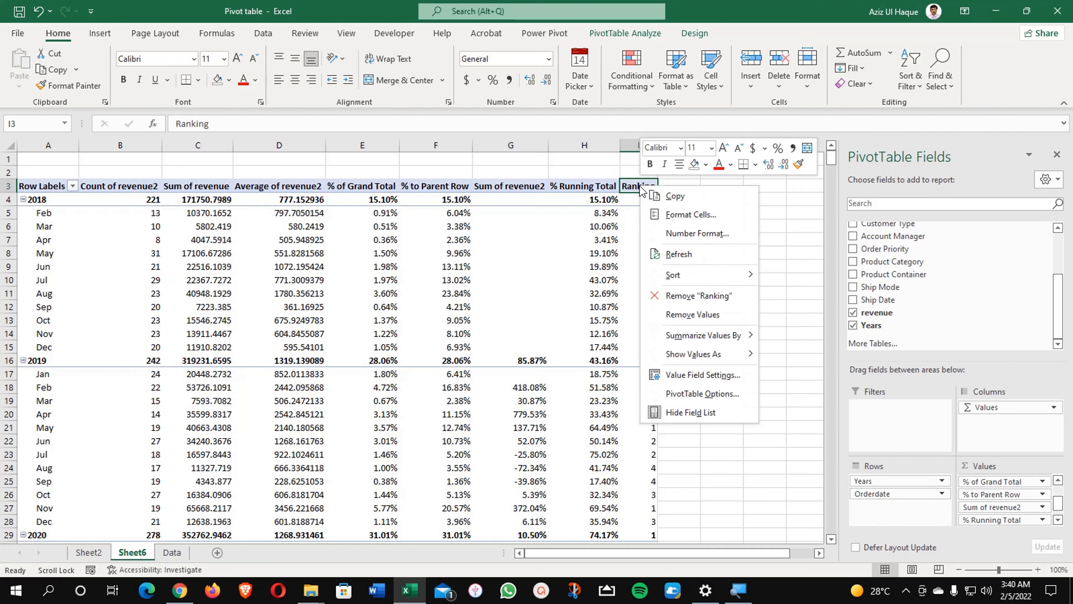
{"action": "left_click", "coordinate": [698, 376]}
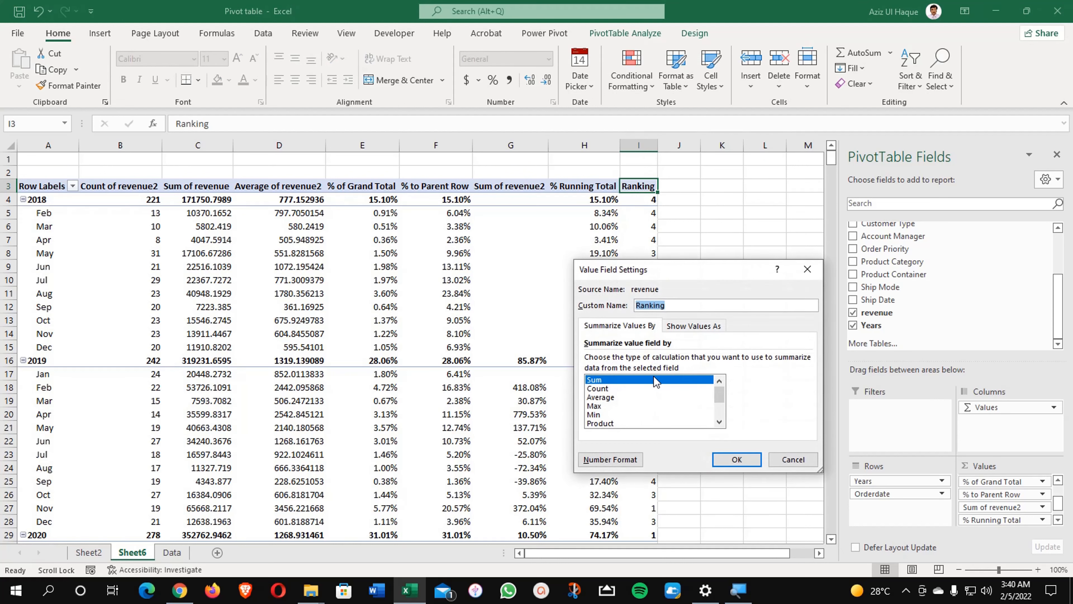
{"action": "left_click", "coordinate": [699, 327]}
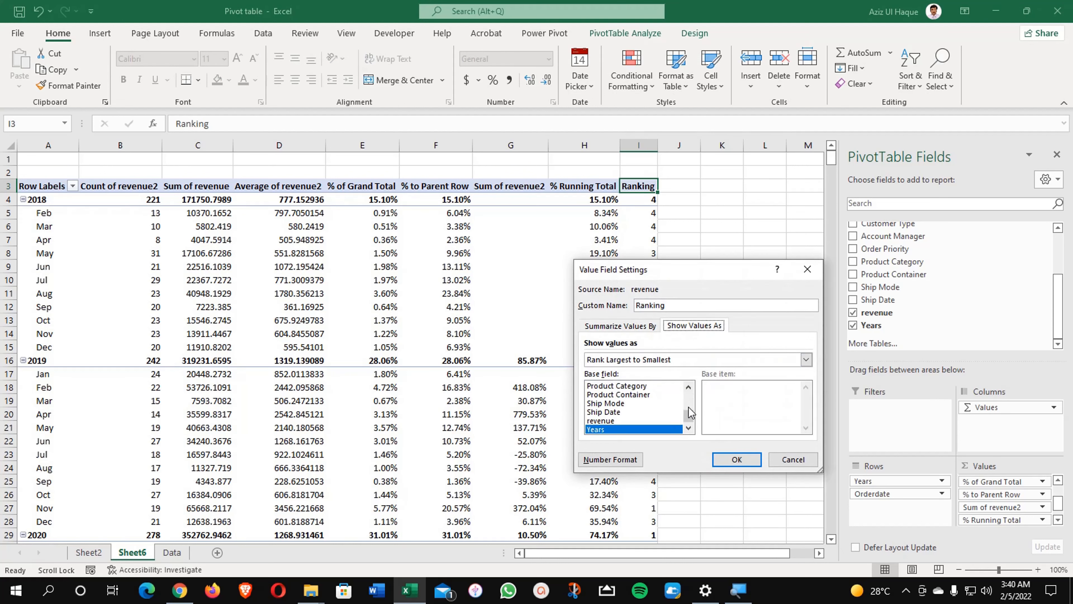
{"action": "left_click_drag", "start_coordinate": [689, 418], "coordinate": [688, 407]}
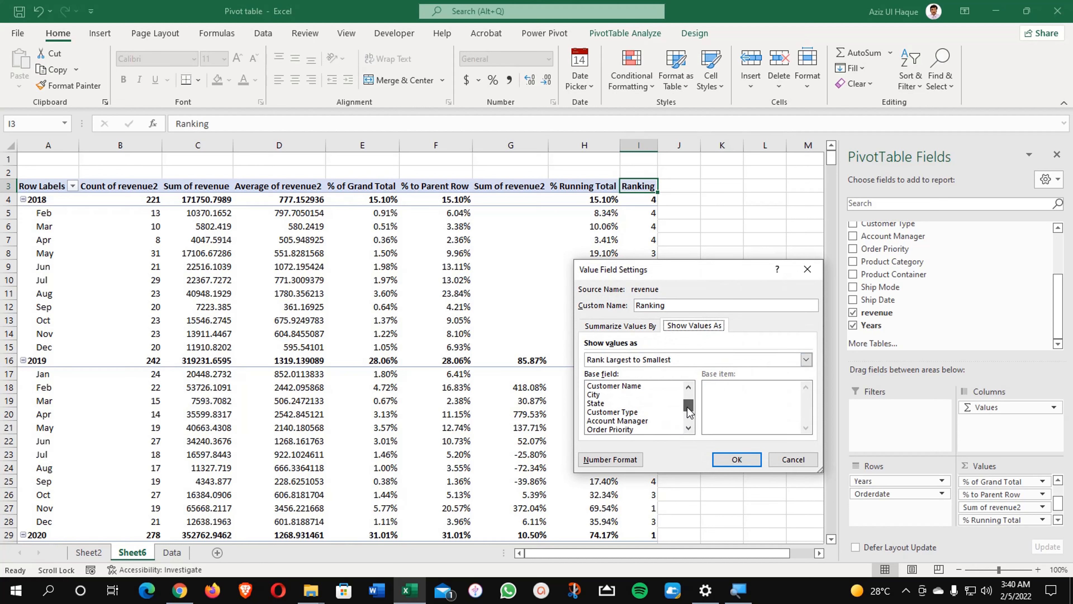
{"action": "left_click", "coordinate": [684, 362]}
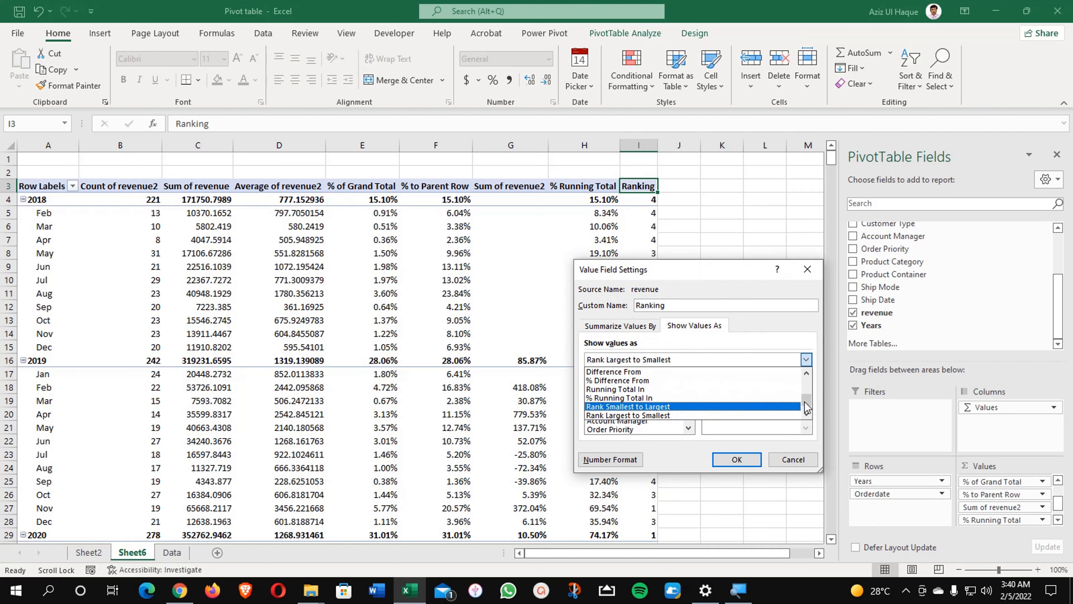
{"action": "scroll", "coordinate": [810, 402], "scroll_direction": "down", "scroll_amount": 1}
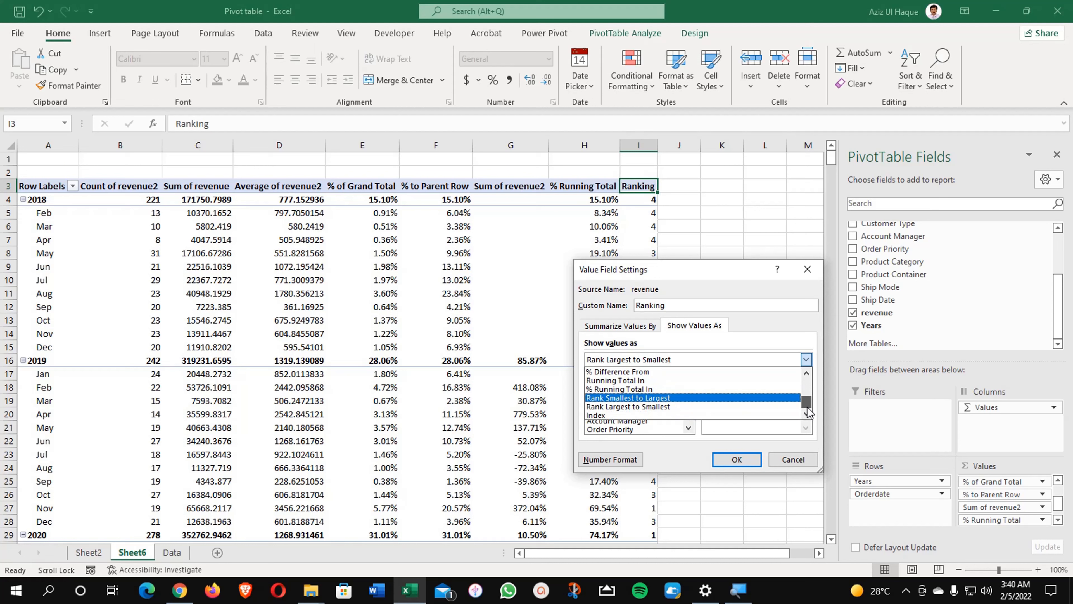
{"action": "left_click_drag", "start_coordinate": [808, 407], "coordinate": [806, 402]}
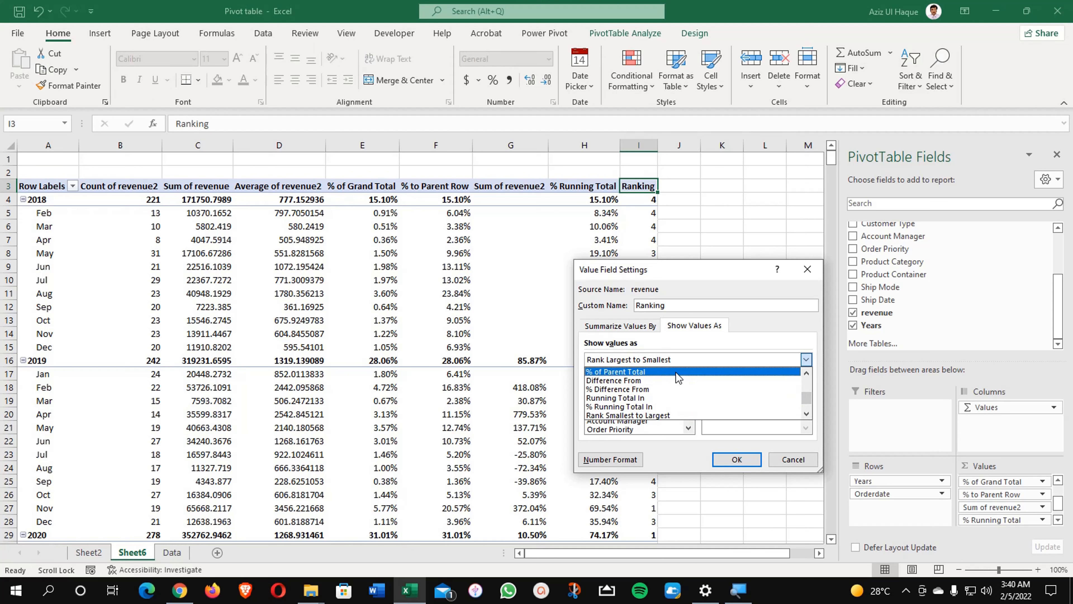
{"action": "scroll", "coordinate": [677, 378], "scroll_direction": "up", "scroll_amount": 1}
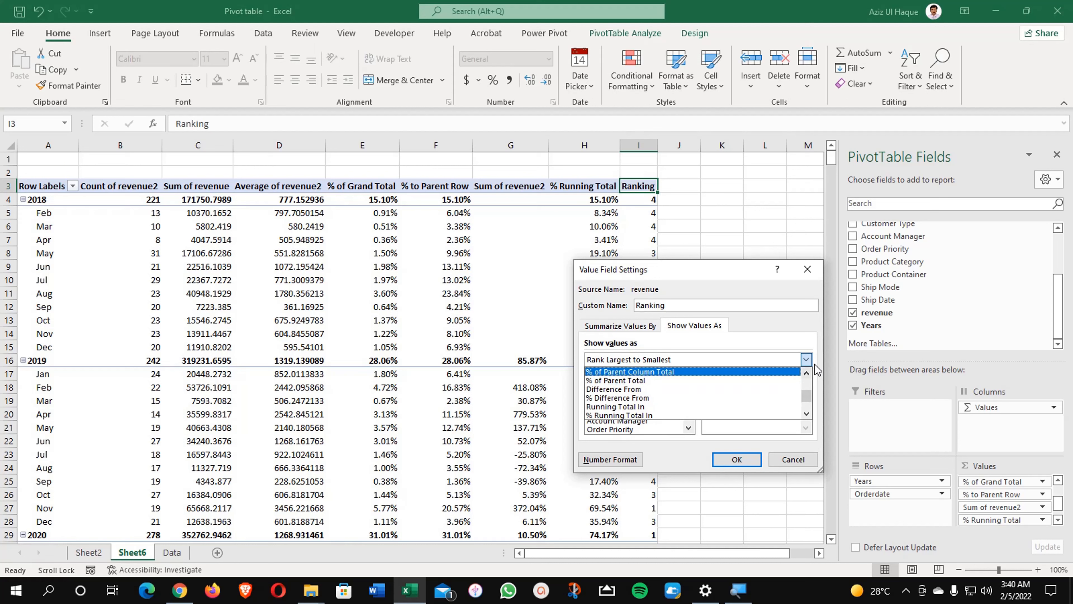
{"action": "left_click", "coordinate": [807, 360]}
{"action": "left_click", "coordinate": [807, 360]}
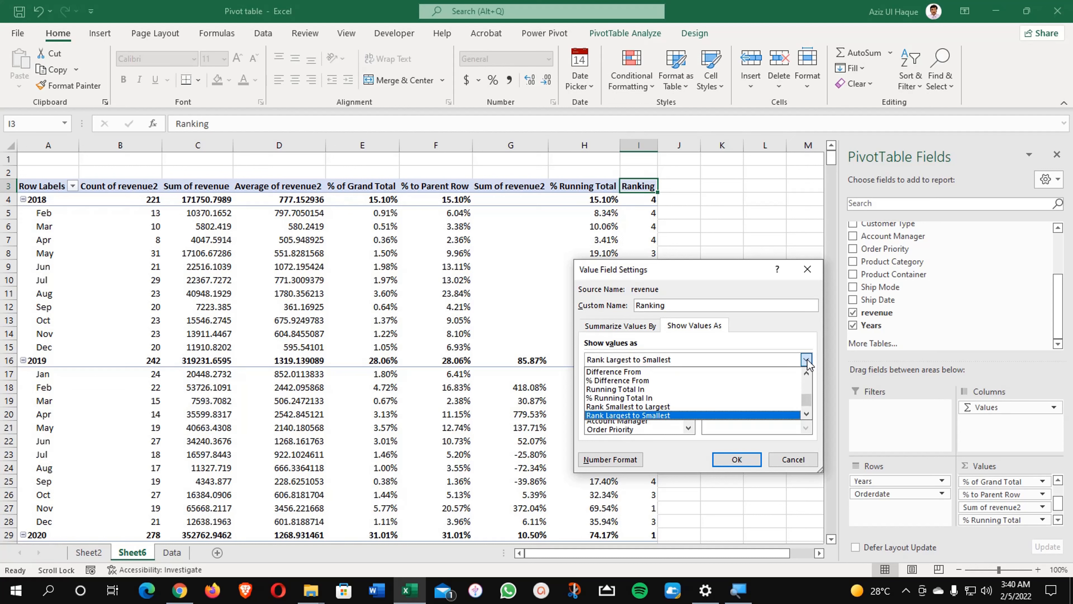
{"action": "left_click", "coordinate": [807, 360]}
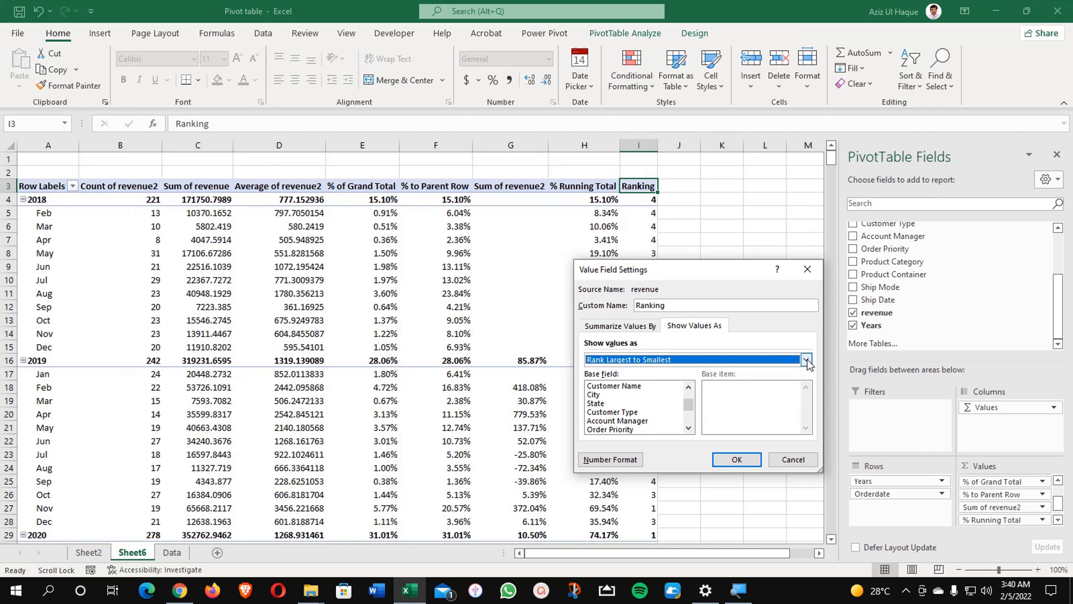
{"action": "left_click", "coordinate": [807, 361]}
{"action": "left_click_drag", "start_coordinate": [808, 404], "coordinate": [808, 388]}
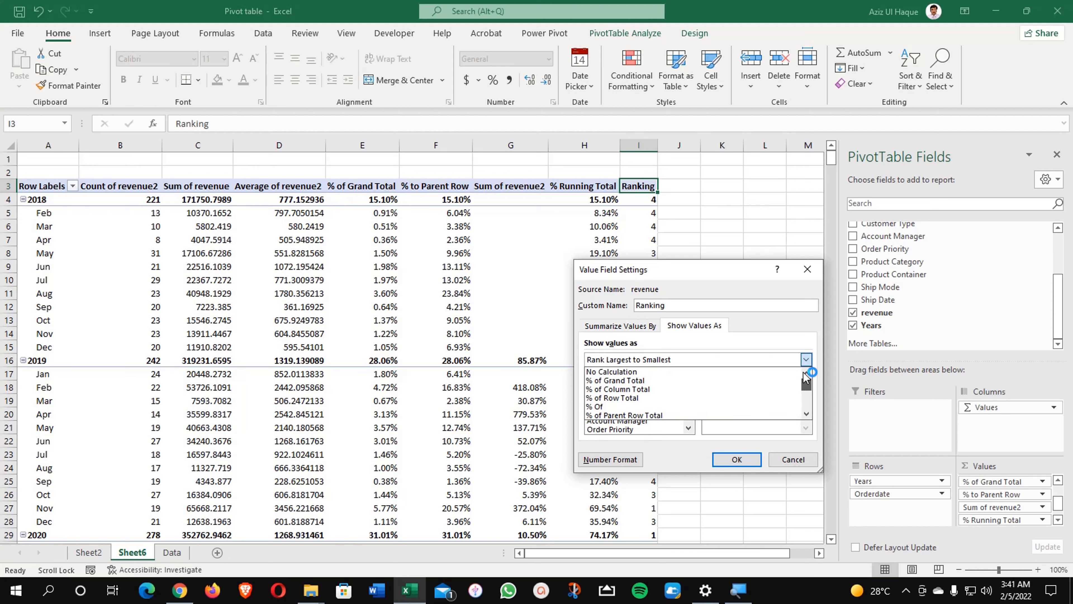
{"action": "left_click", "coordinate": [799, 462]}
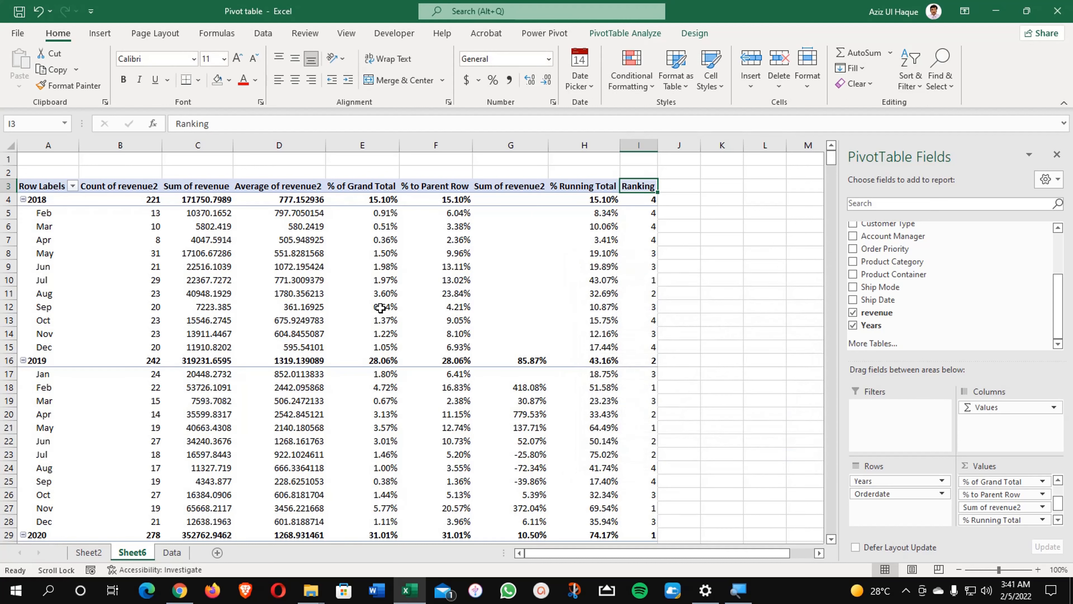